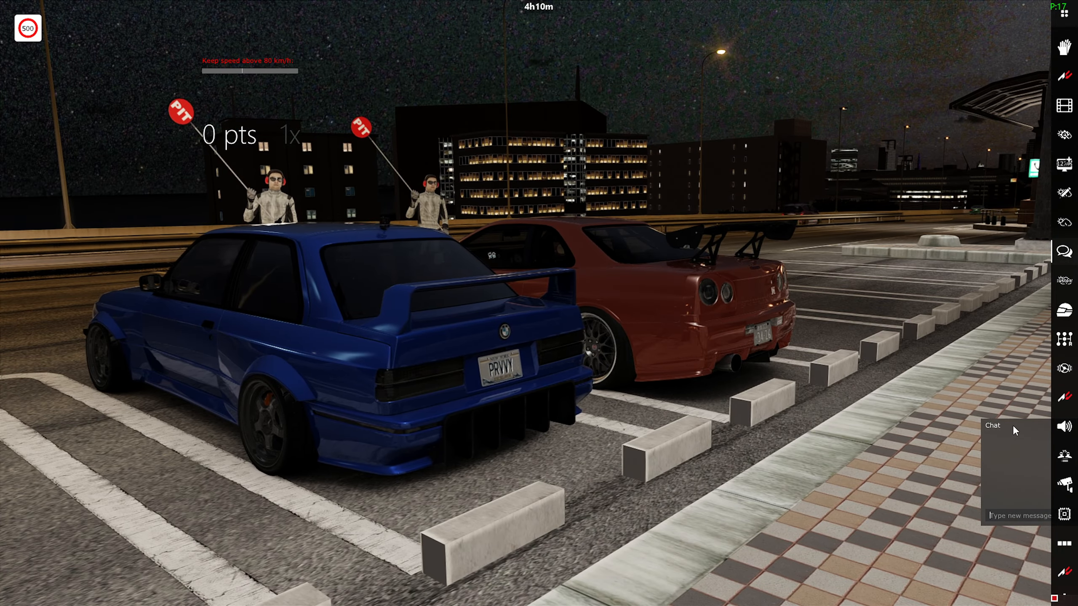
Step: Bring the chat window fully into view and set the time of day with the chat command /settime 15:00
left_click_drag(1015, 431, 780, 488)
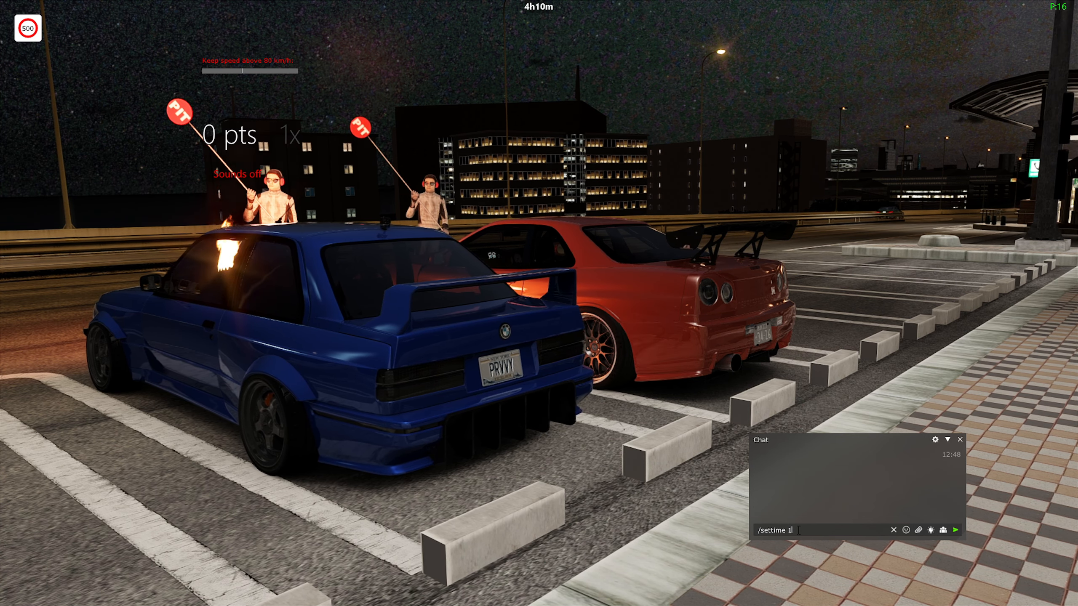
type("5:")
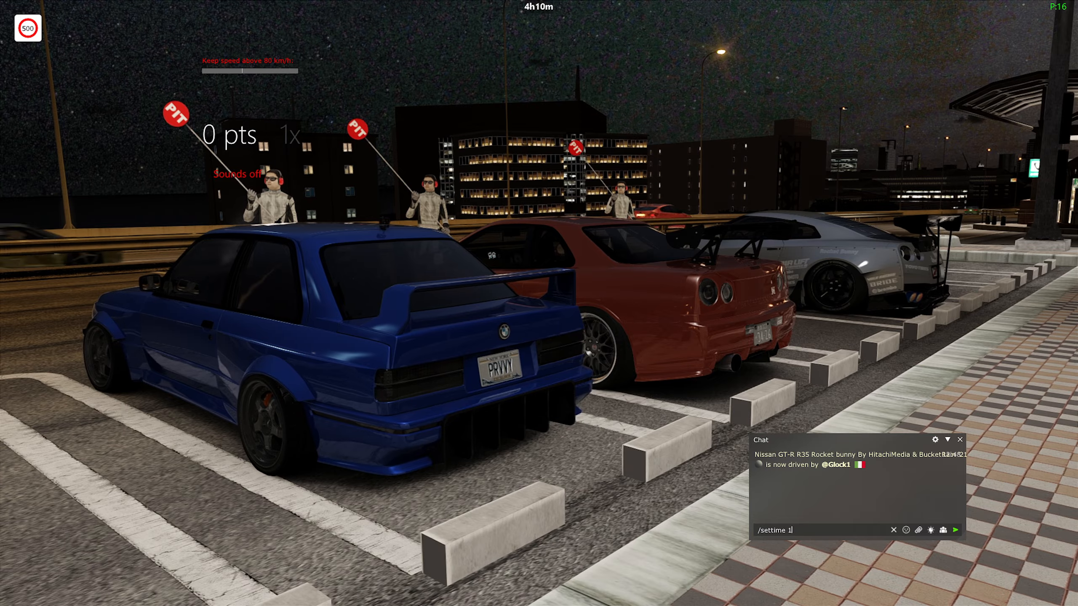
type("00")
key("Return")
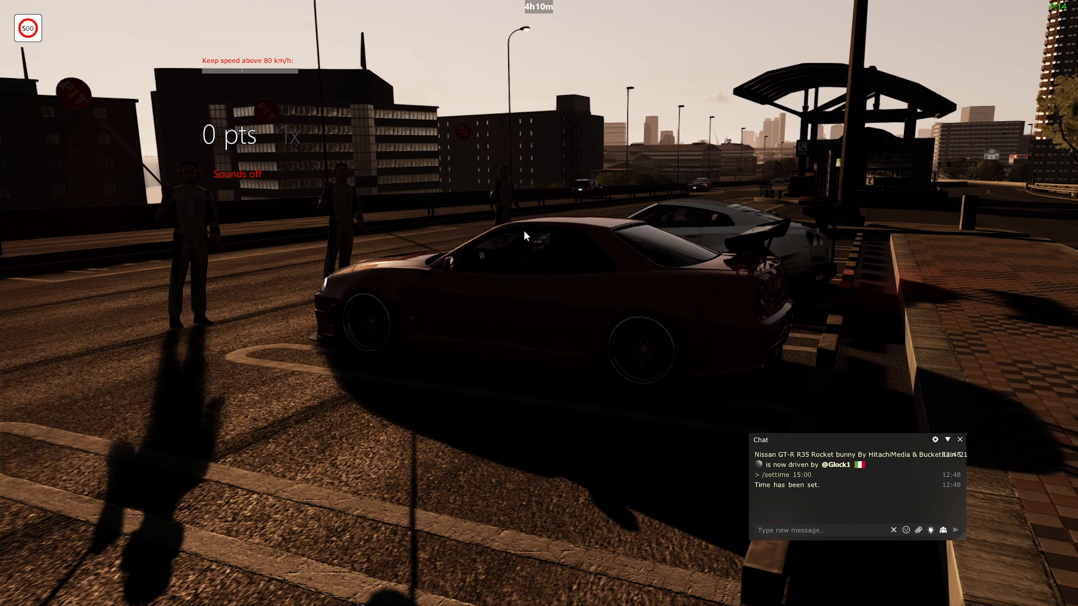
left_click_drag(527, 233, 774, 225)
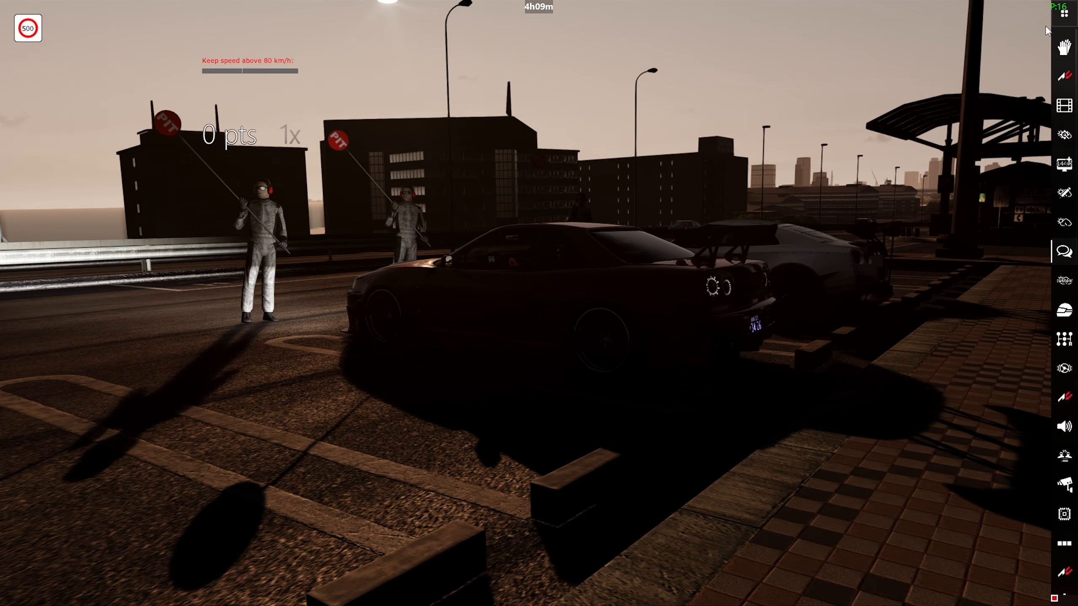
Step: Open the Sol Config app and reset all of its settings to their defaults
left_click(1064, 14)
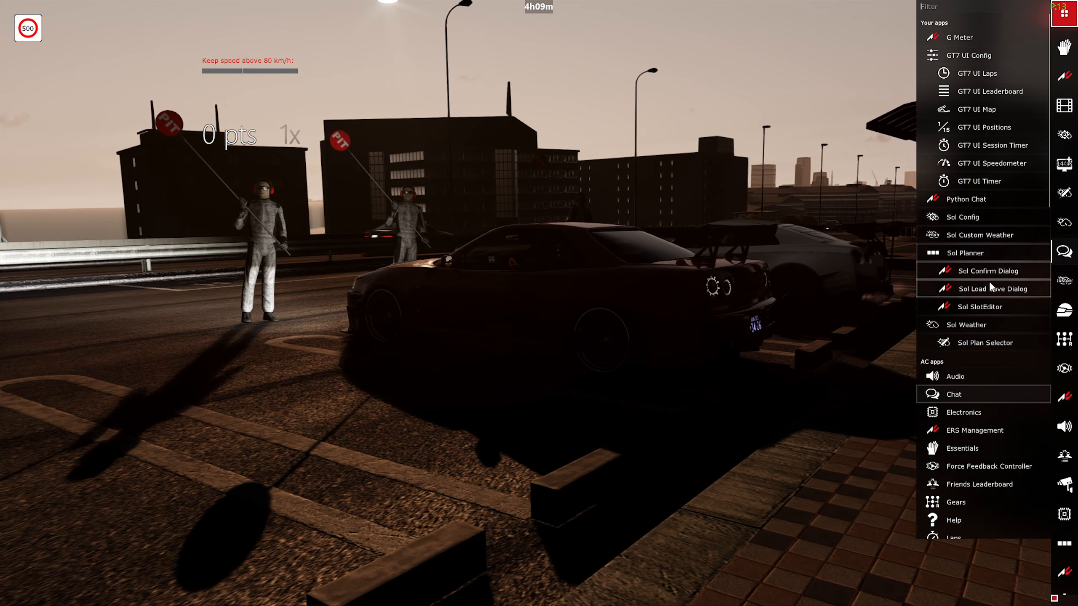
left_click(975, 217)
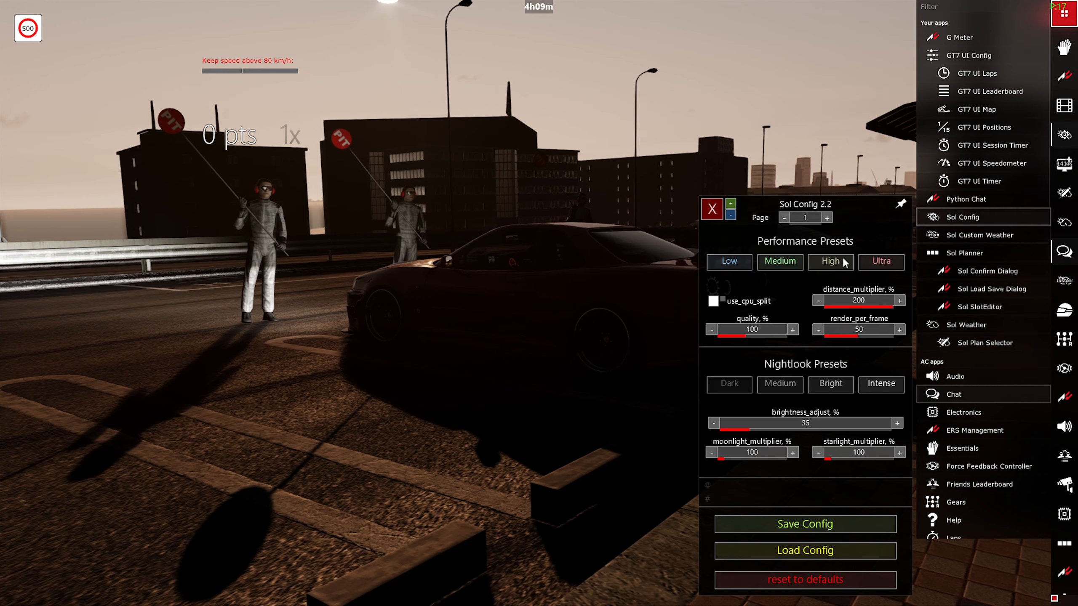
left_click_drag(757, 229, 750, 153)
left_click(724, 504)
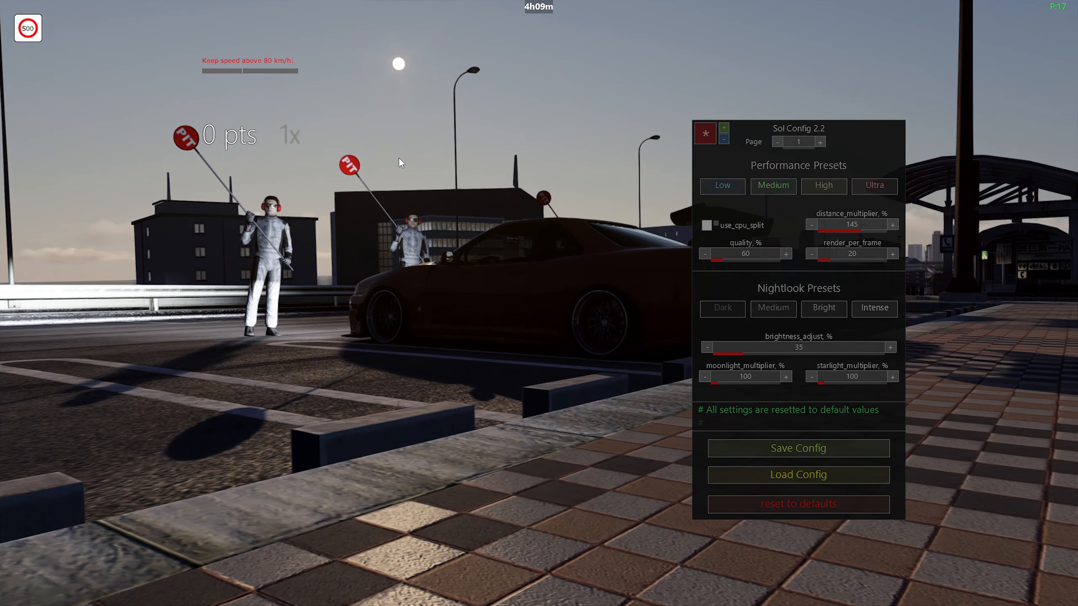
Step: Reposition the Sol Config window and examine the daylight scene around the parked car from several angles
left_click_drag(399, 158, 452, 284)
left_click_drag(796, 154, 211, 155)
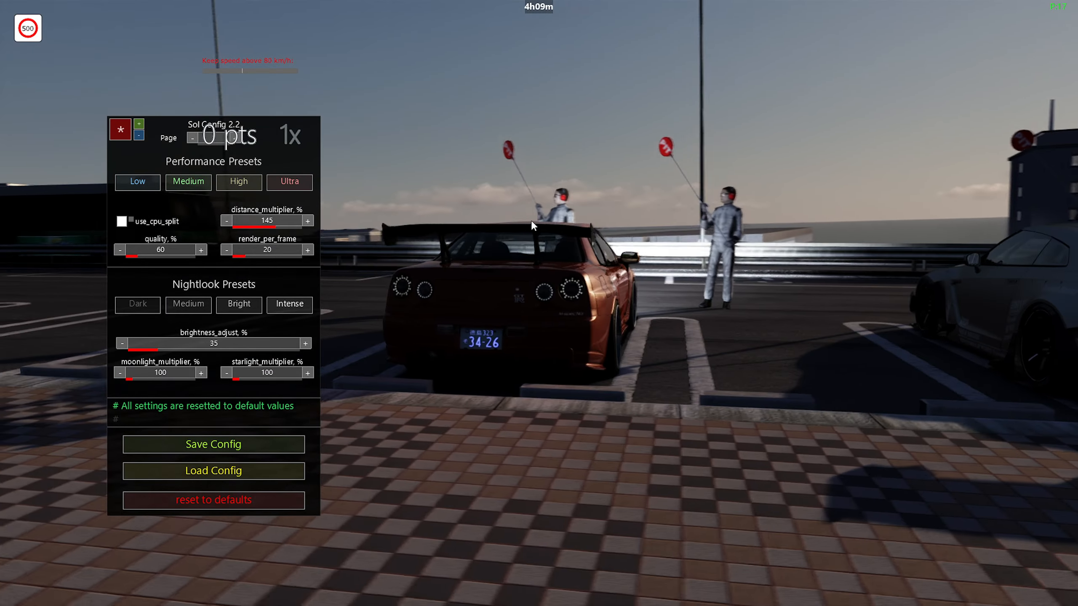
mouse_move(530, 220)
left_mouse_down()
mouse_move(665, 224)
mouse_move(510, 246)
mouse_move(736, 288)
mouse_move(640, 334)
mouse_move(680, 293)
mouse_move(652, 213)
mouse_move(813, 211)
mouse_move(536, 253)
mouse_move(720, 217)
mouse_move(482, 214)
mouse_move(485, 195)
mouse_move(599, 189)
mouse_move(544, 218)
left_mouse_up()
left_click_drag(259, 166, 901, 206)
left_click_drag(679, 209, 288, 191)
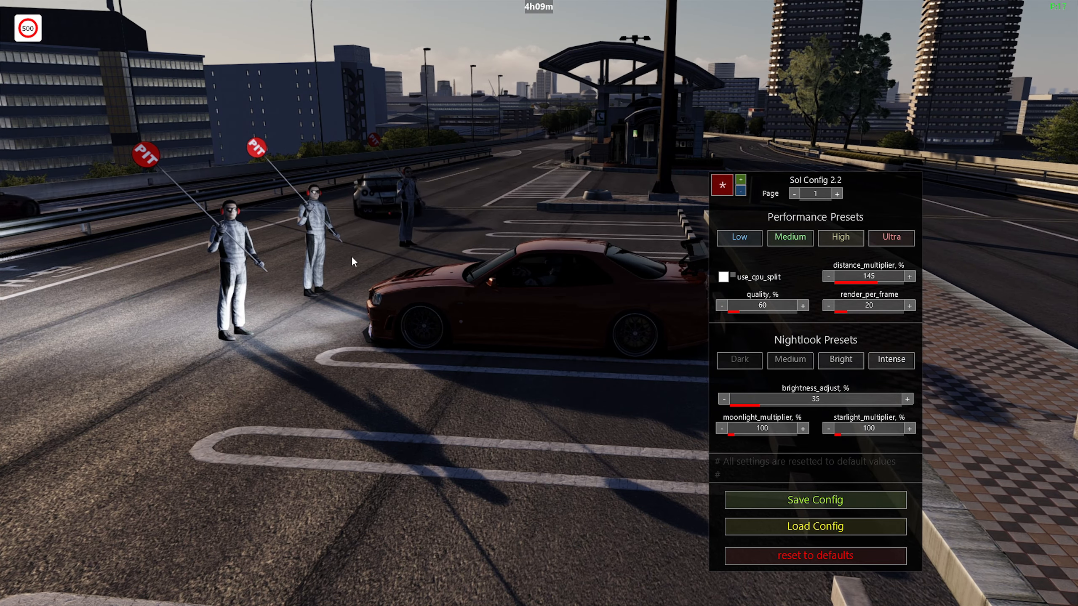
Step: Set Sol's performance quality to 100% and render_per_frame to 60
left_click_drag(312, 321, 555, 338)
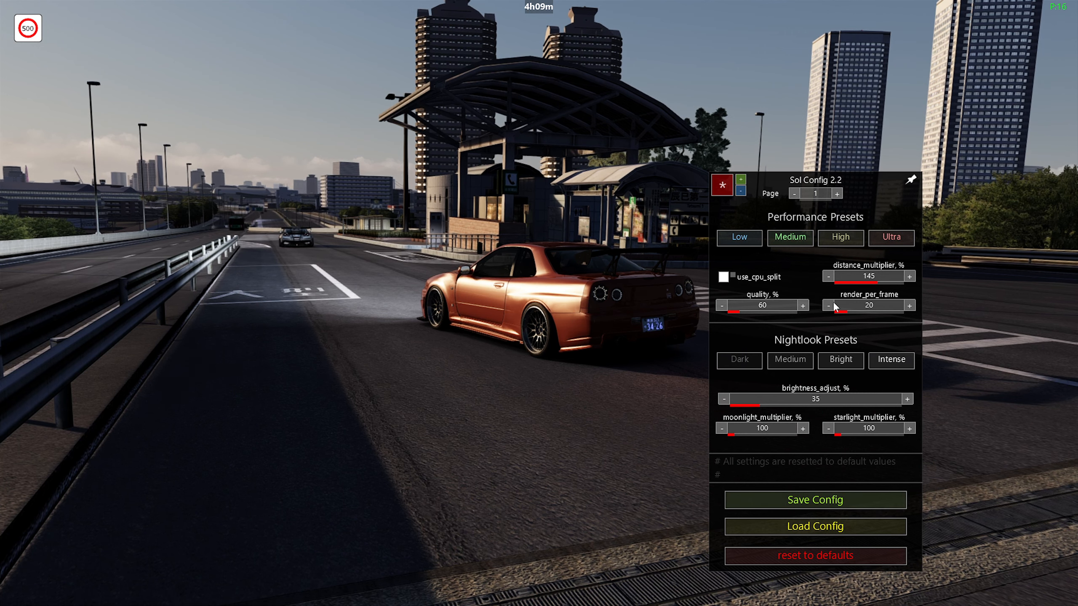
left_click_drag(747, 316, 757, 313)
left_click(721, 306)
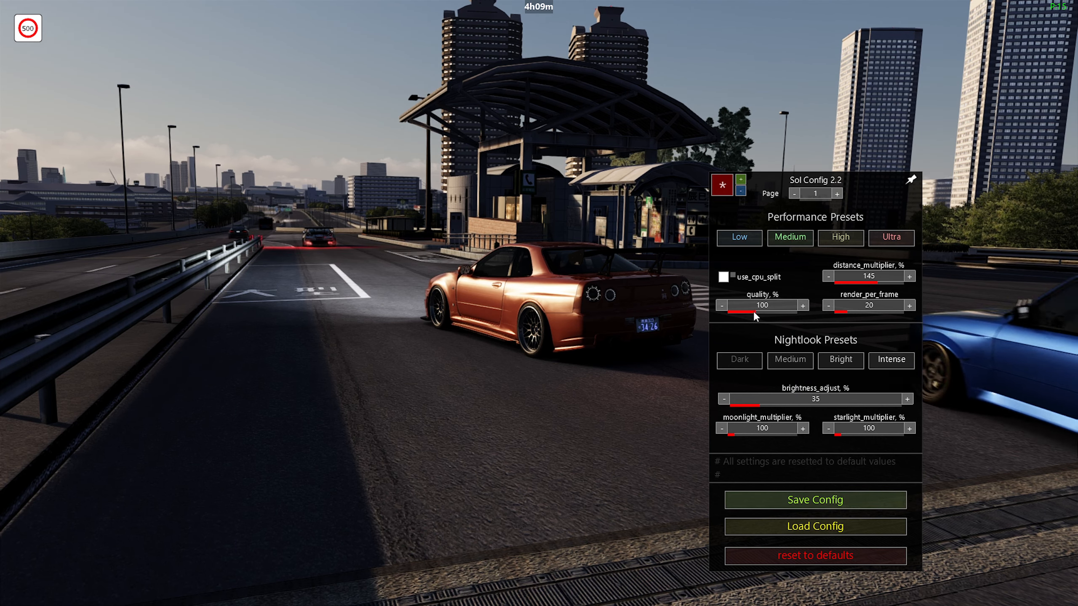
left_click_drag(632, 300, 609, 330)
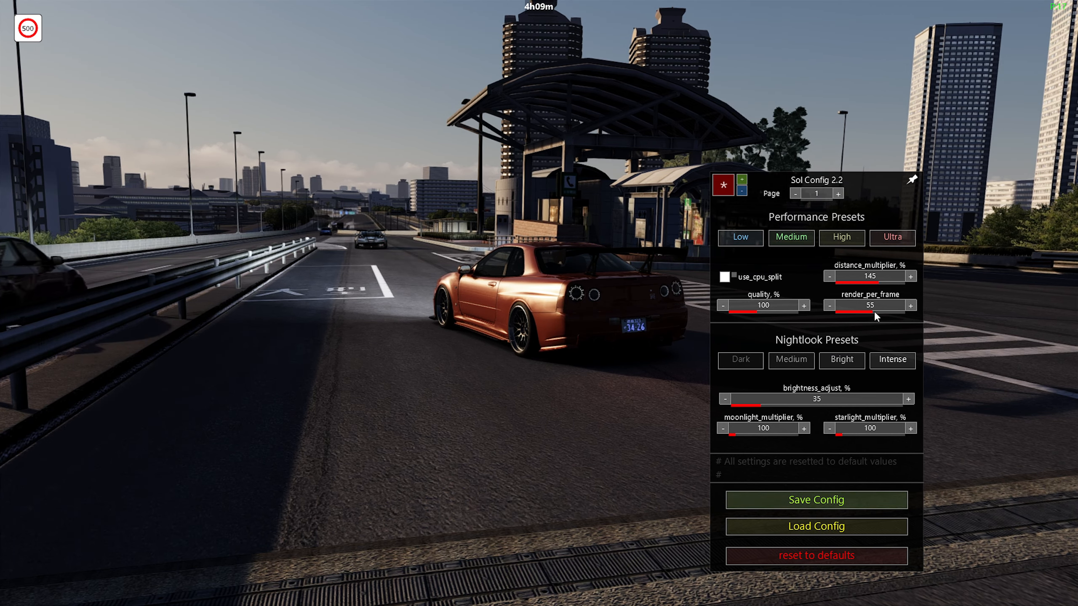
left_click_drag(874, 311, 910, 307)
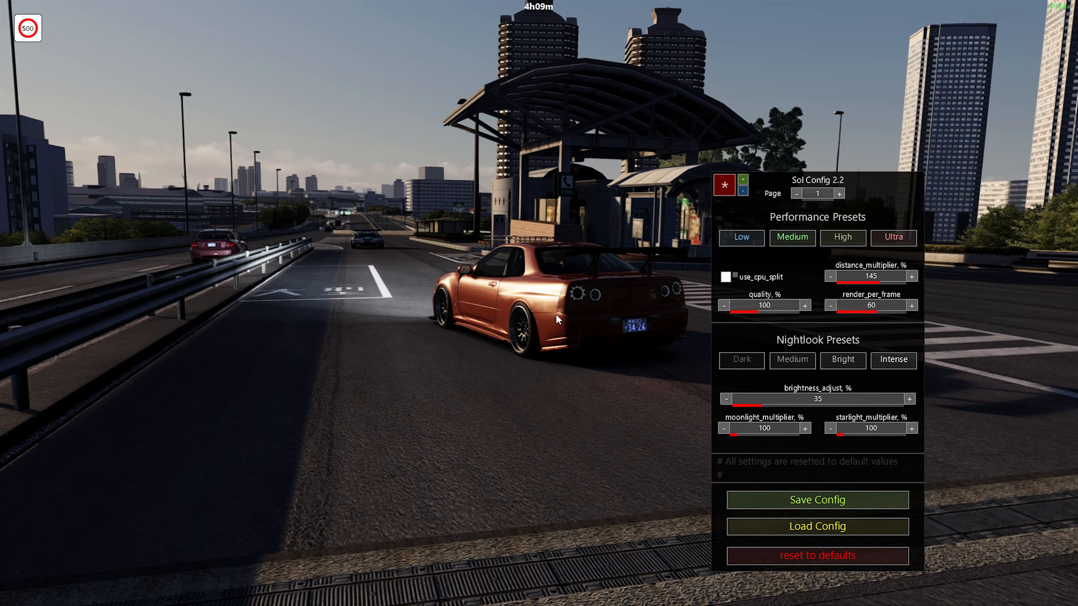
left_click_drag(556, 313, 578, 305)
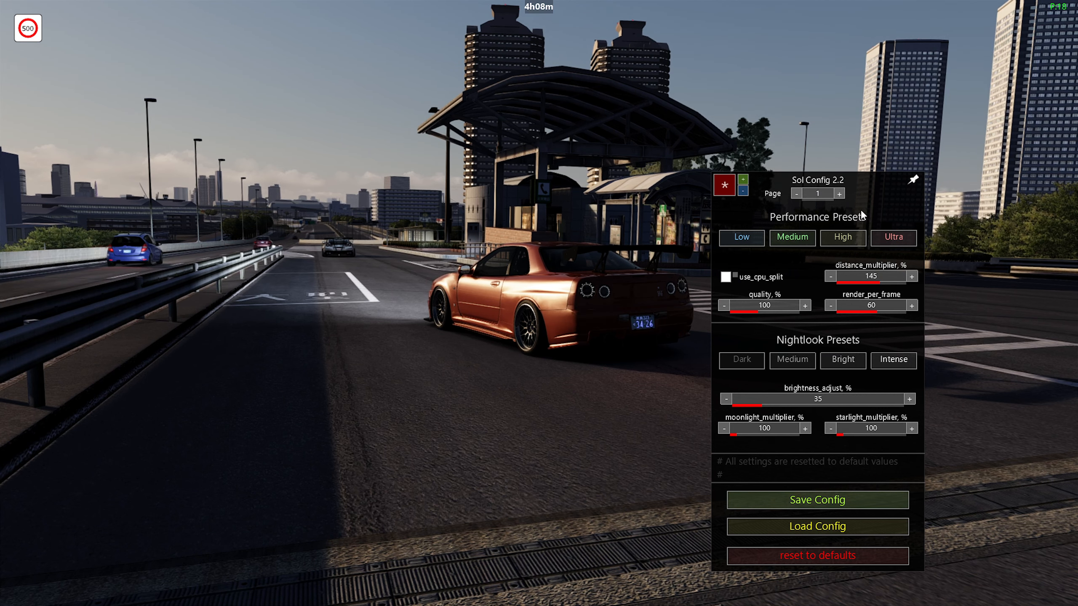
Step: Enable modify_godrays in the post-processing filter settings, then bring up the CSP Lights settings on page 5
left_click(840, 194)
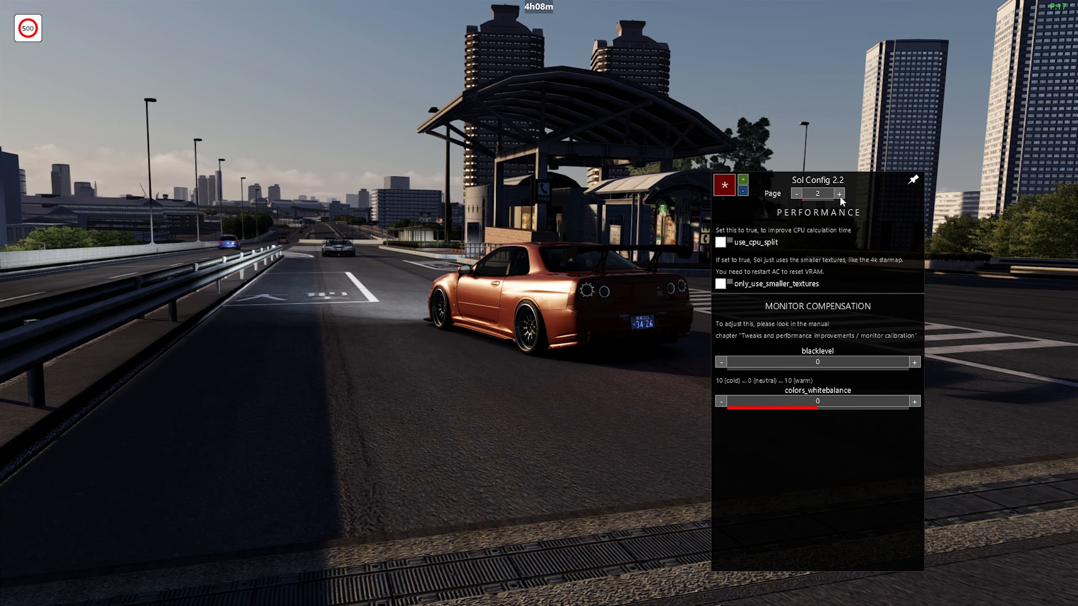
left_click(839, 194)
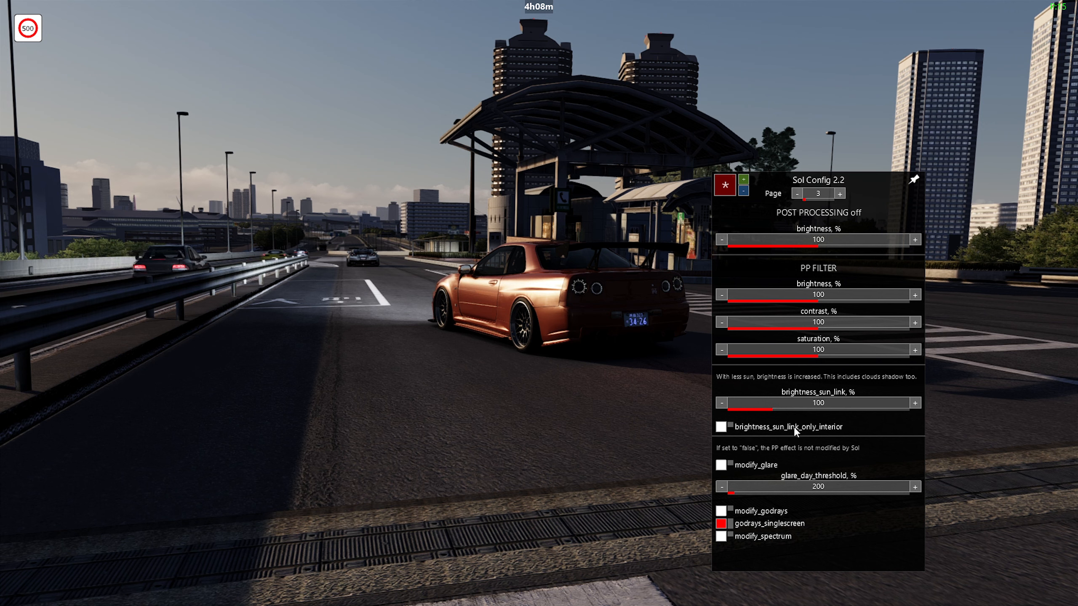
left_click_drag(802, 439, 960, 366)
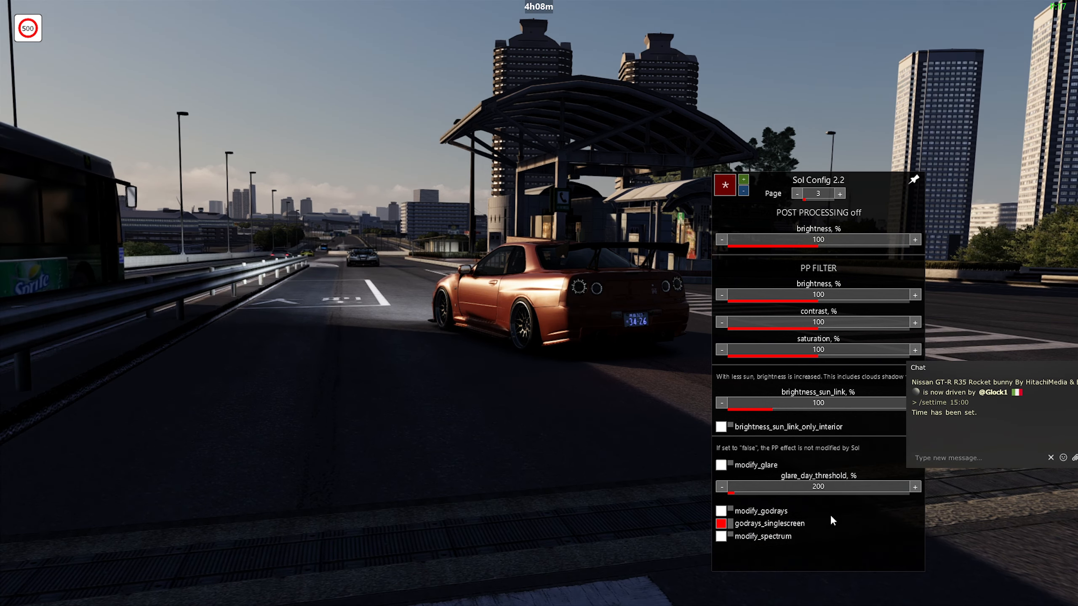
left_click(721, 511)
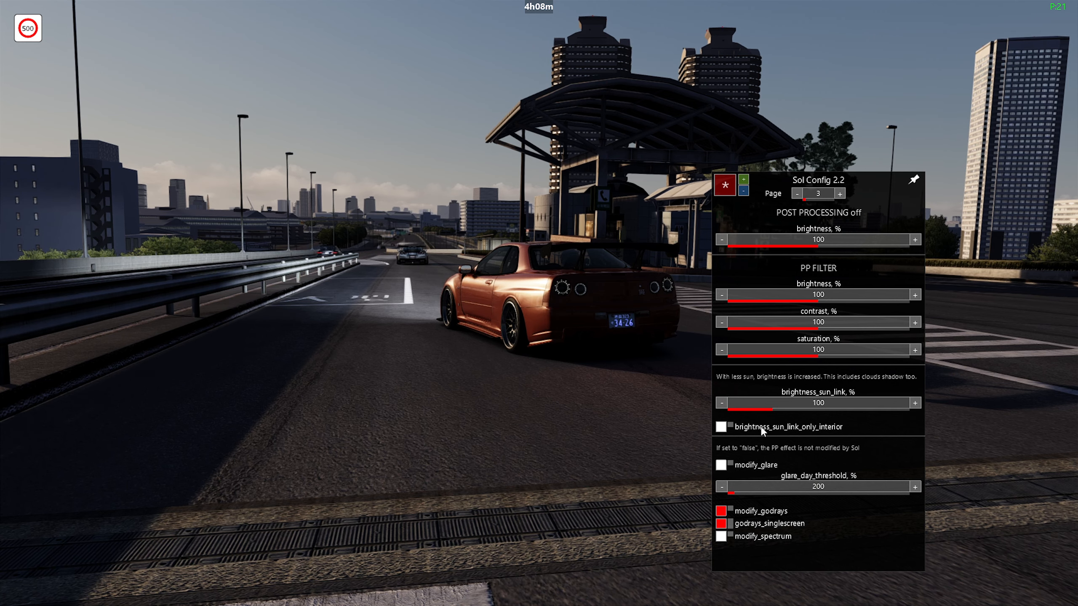
left_click(839, 194)
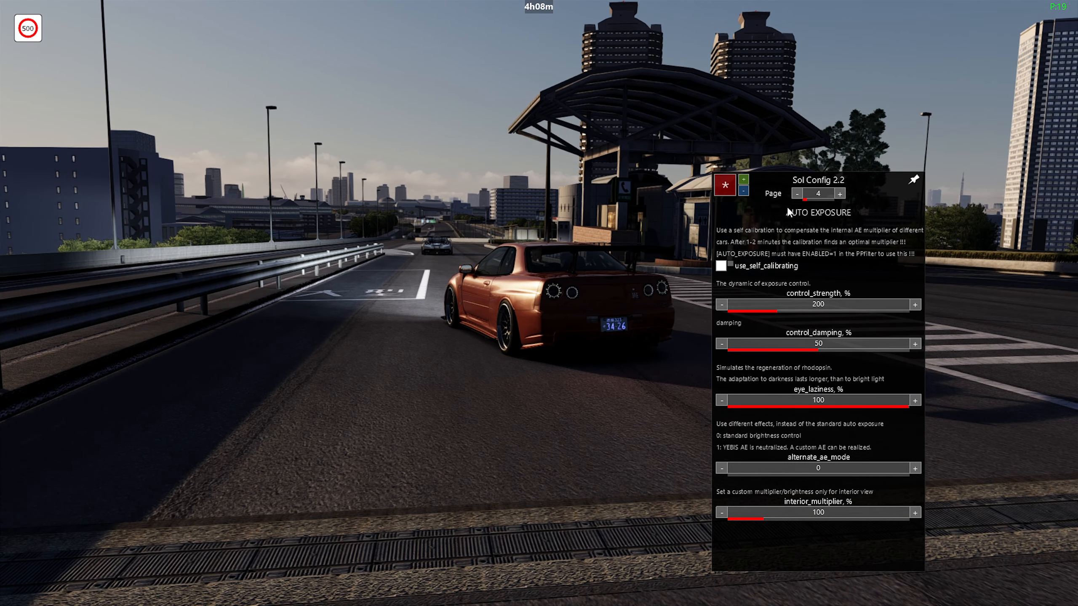
left_click(840, 194)
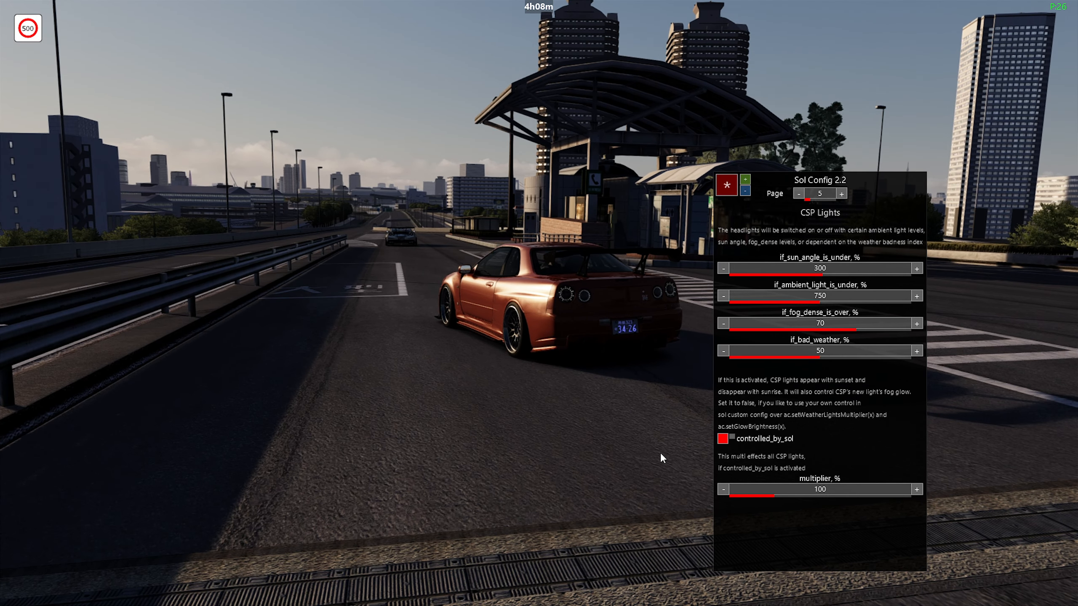
Step: Try the CSP lights with controlled_by_sol switched off and on, ending with it enabled
left_click(724, 438)
left_click(723, 439)
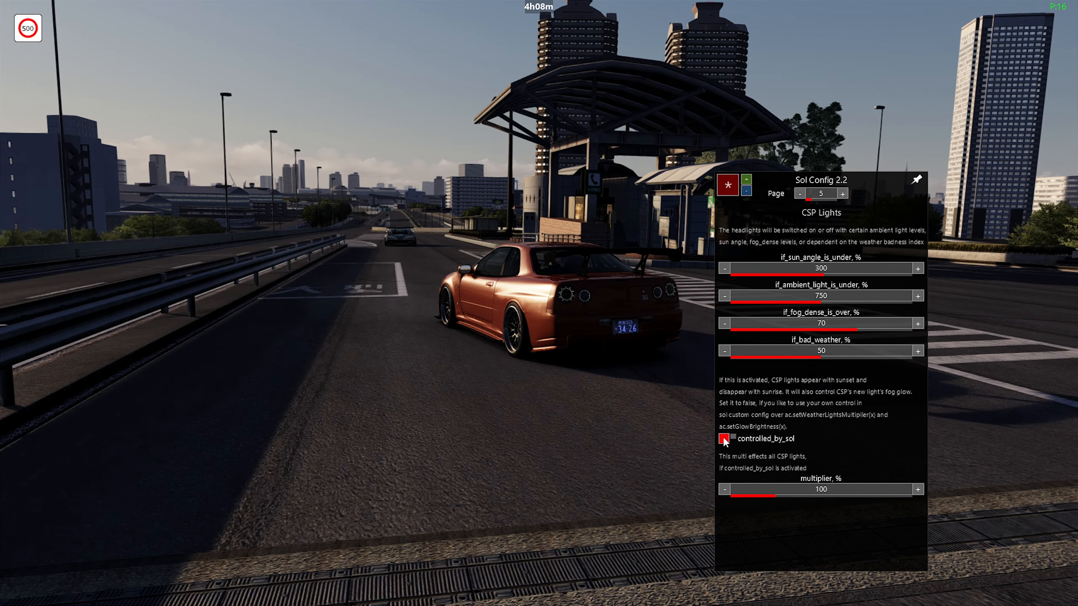
left_click(724, 442)
left_click(724, 442)
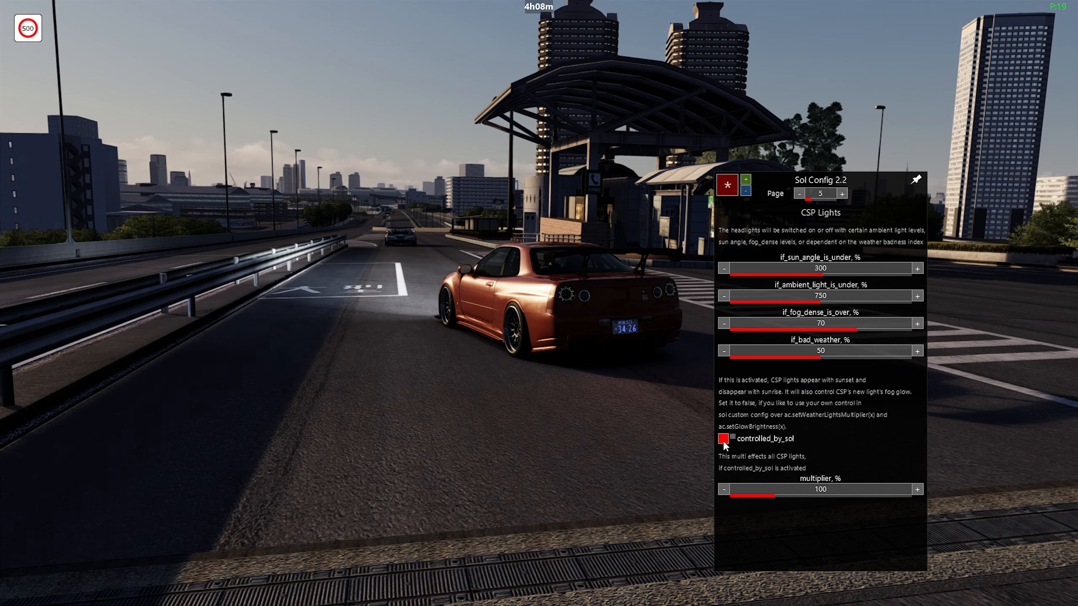
left_click(723, 442)
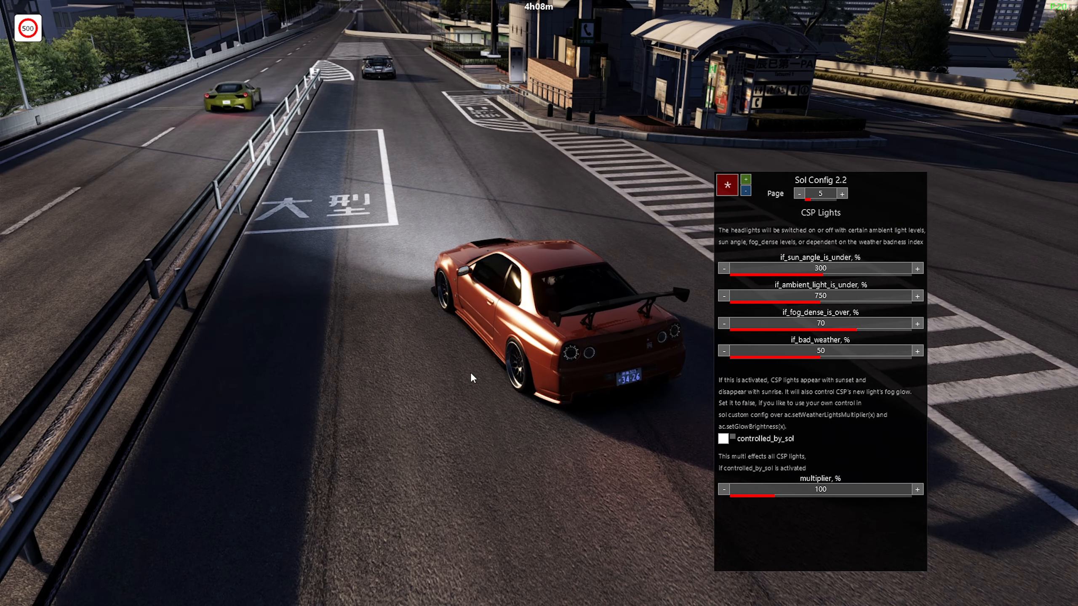
left_click(723, 438)
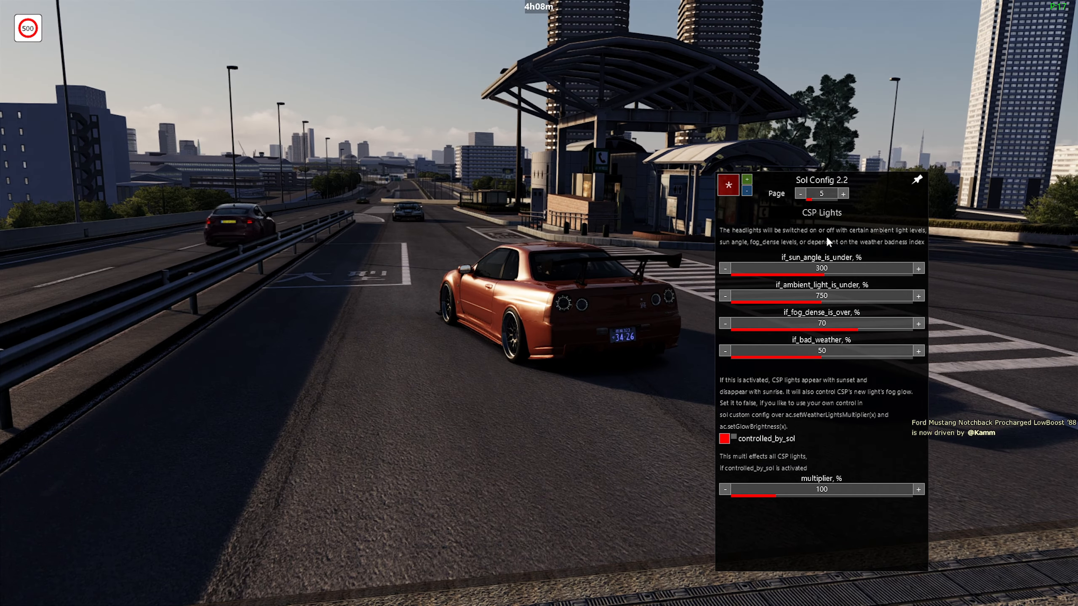
Step: Set the CSP lights multiplier to 150%
left_click(843, 194)
left_click(800, 194)
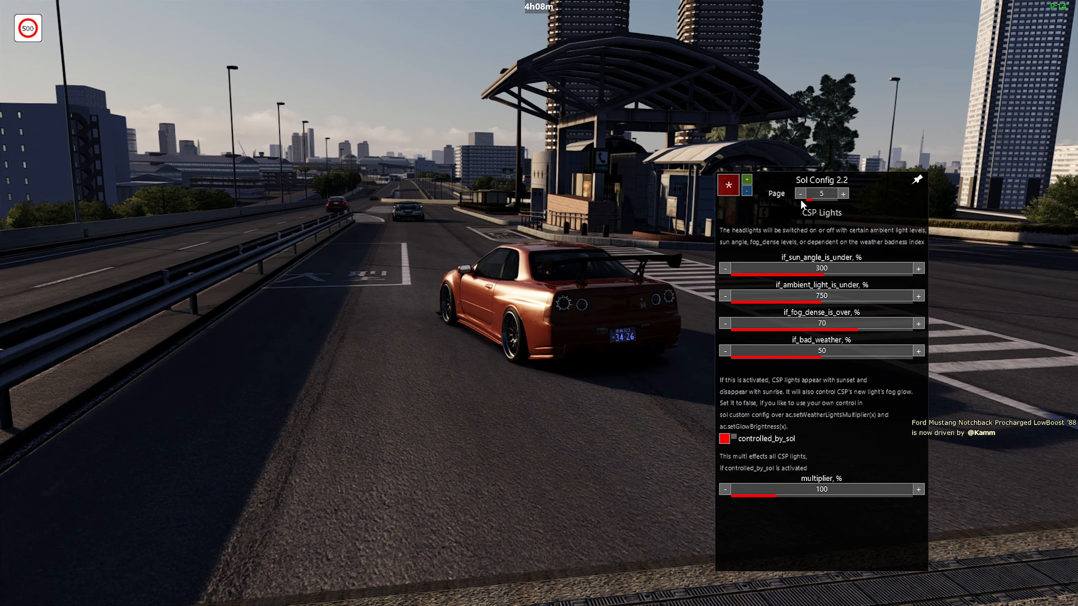
left_click(800, 495)
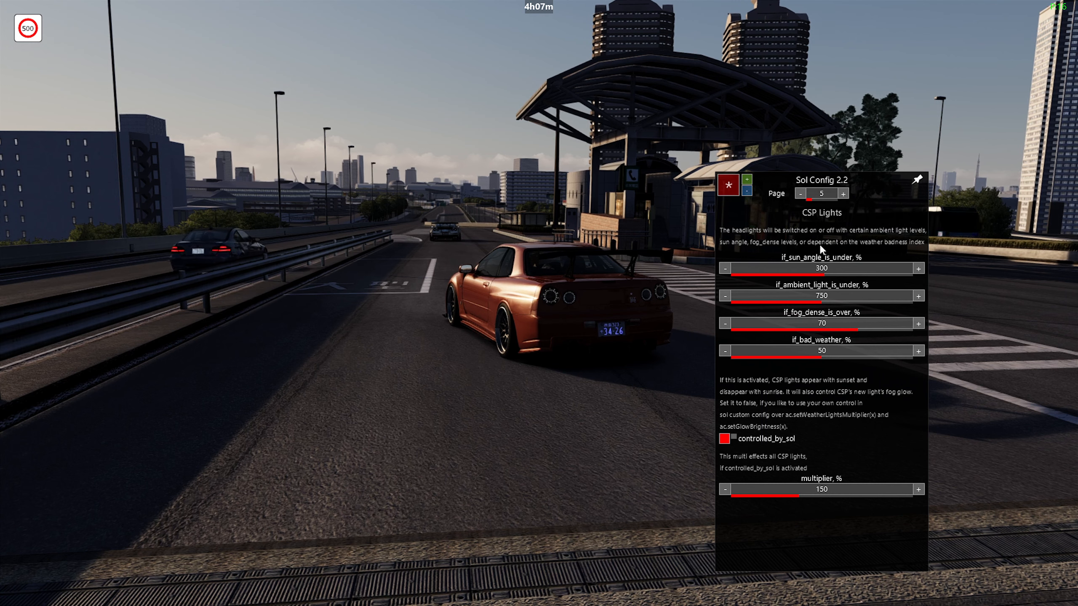
Step: Set the smog amount in the Sky settings to 0%
left_click(843, 195)
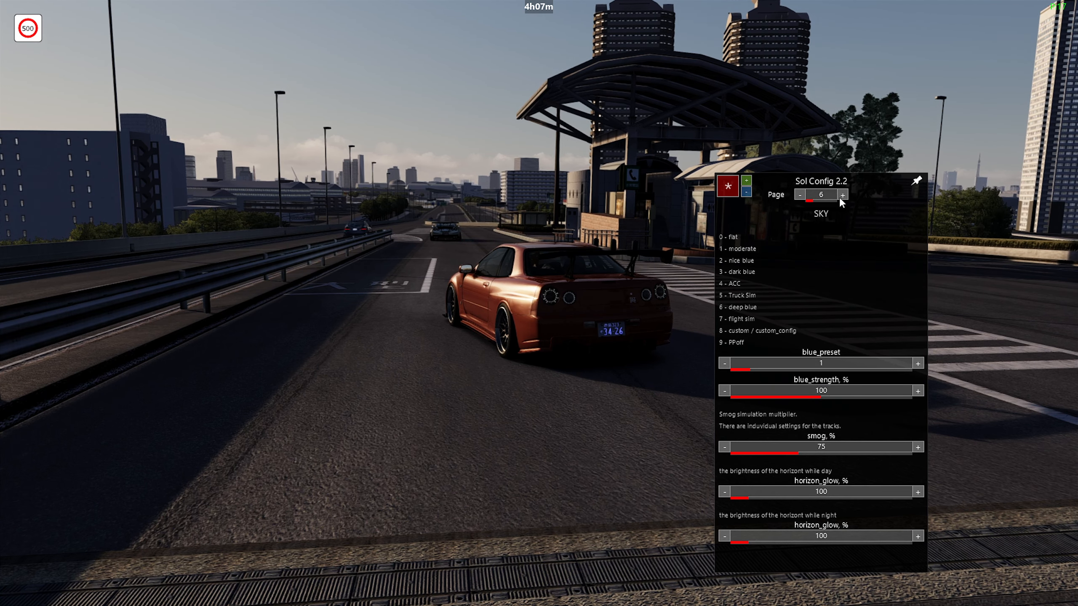
left_click_drag(734, 454, 727, 450)
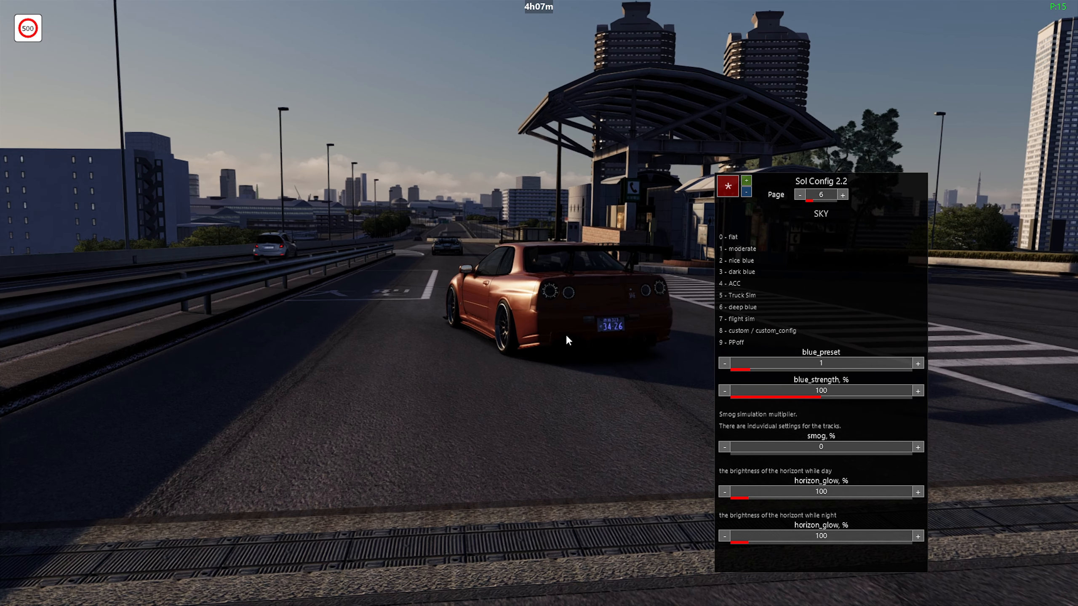
left_click(821, 452)
left_click(731, 453)
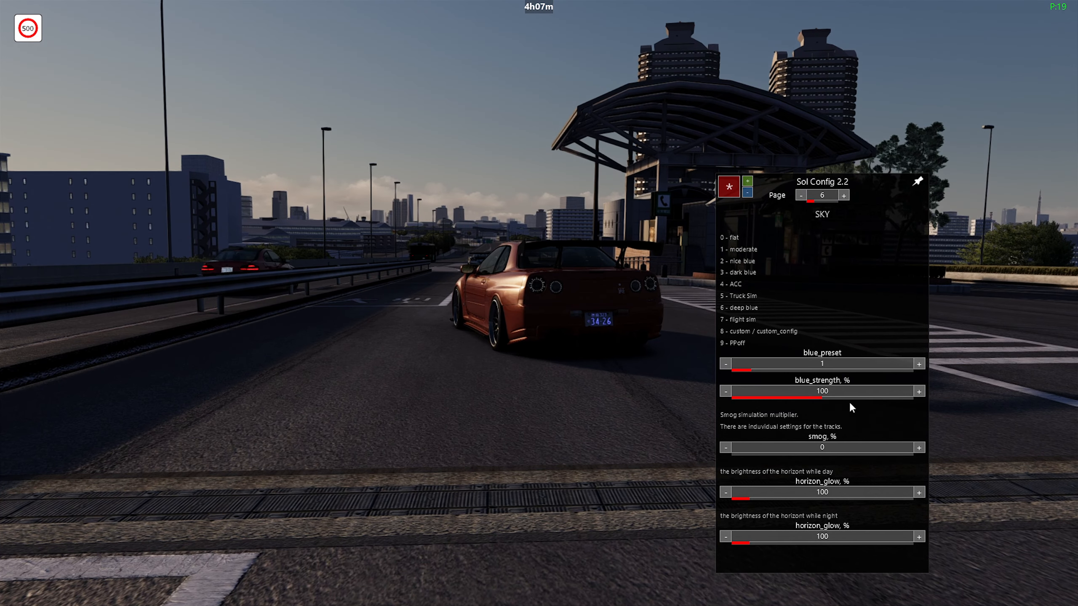
Step: Try the sky's blue_strength at its maximum and at 0%, ending at 100%
mouse_move(909, 403)
left_click_drag(939, 366, 1018, 358)
left_click(910, 396)
left_click(733, 398)
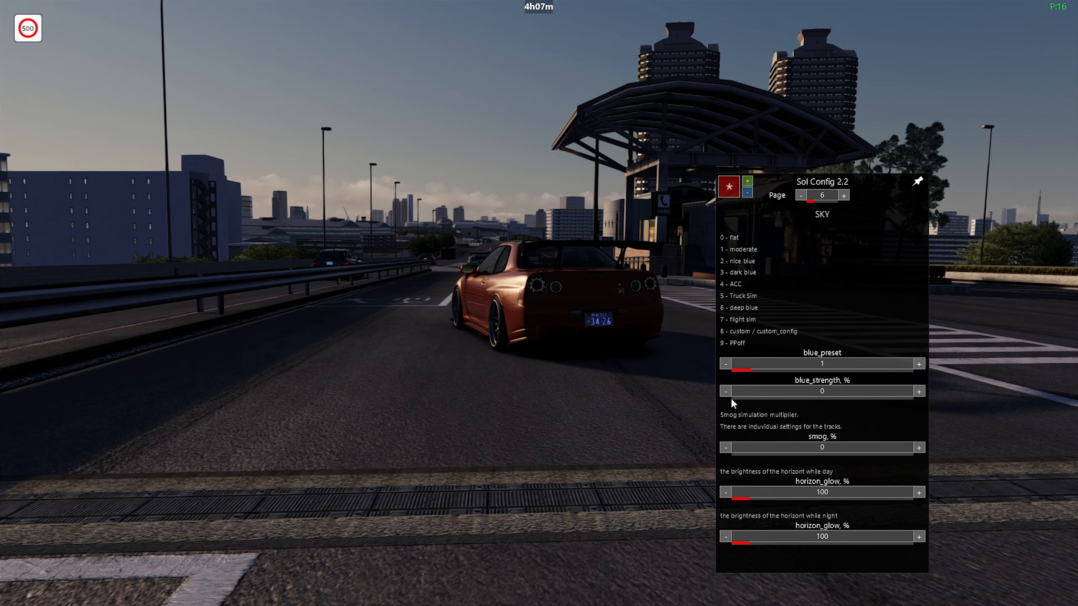
left_click(913, 398)
left_click(824, 398)
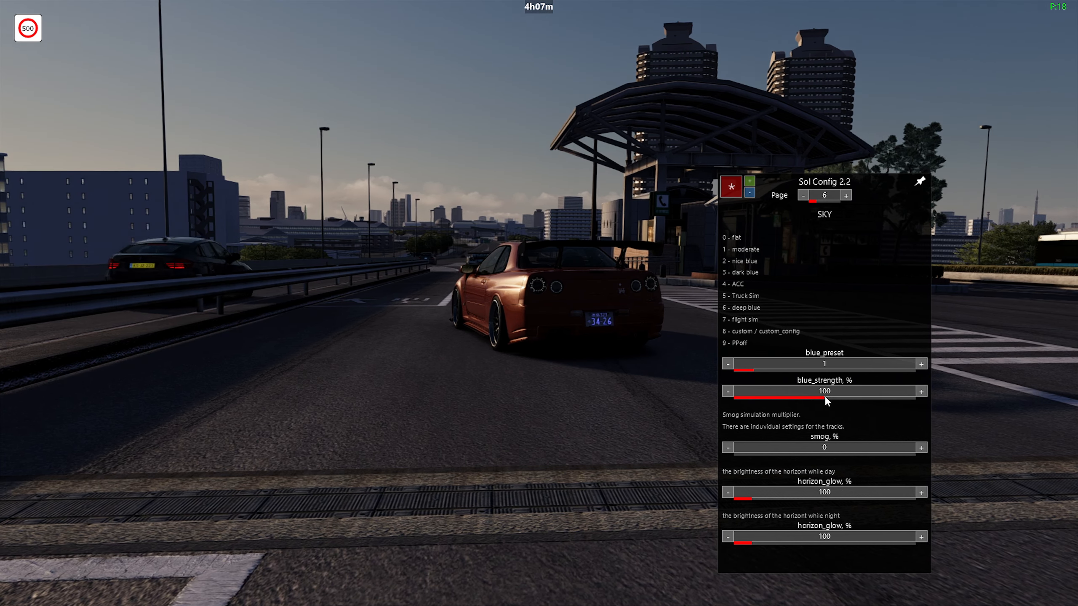
Step: Try the weather HDR_multiplier at its 199% and 1% extremes, ending at 100%
left_click_drag(614, 288, 627, 257)
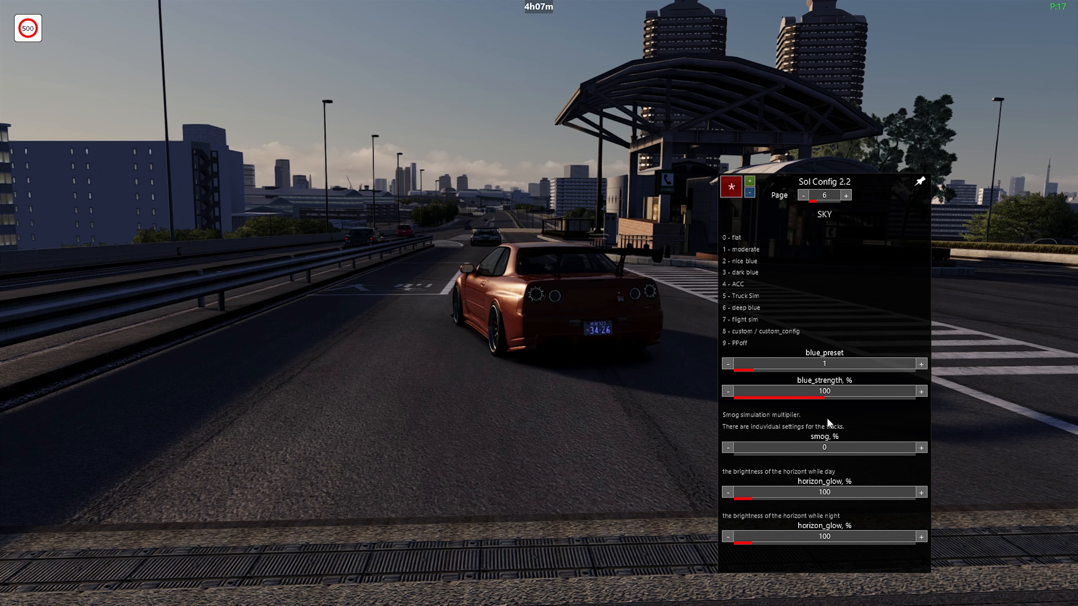
left_click_drag(644, 257, 673, 245)
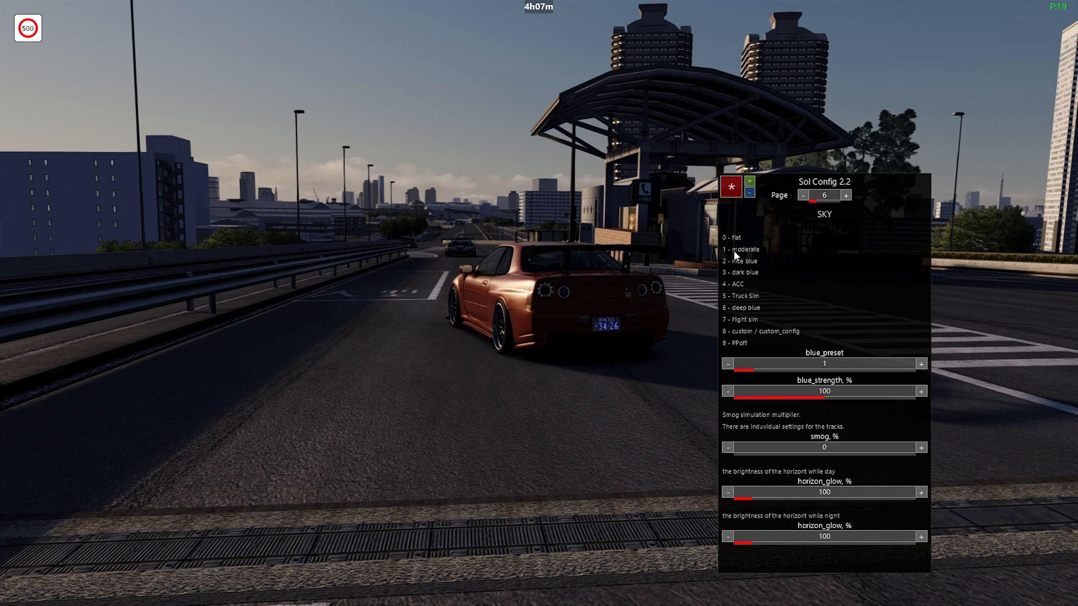
left_click(846, 195)
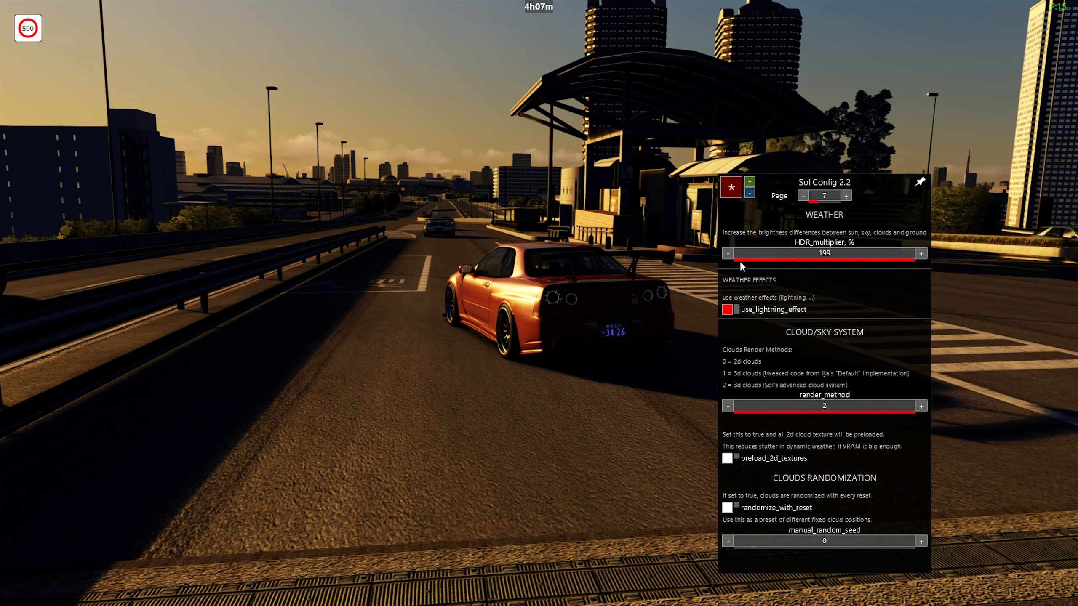
left_click_drag(740, 260, 734, 261)
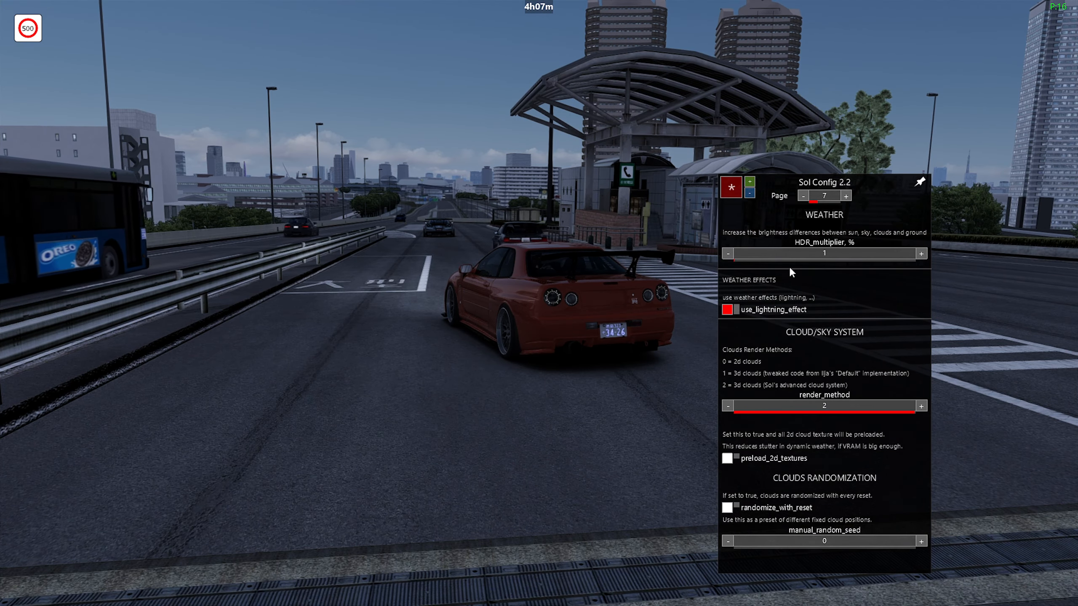
left_click(915, 257)
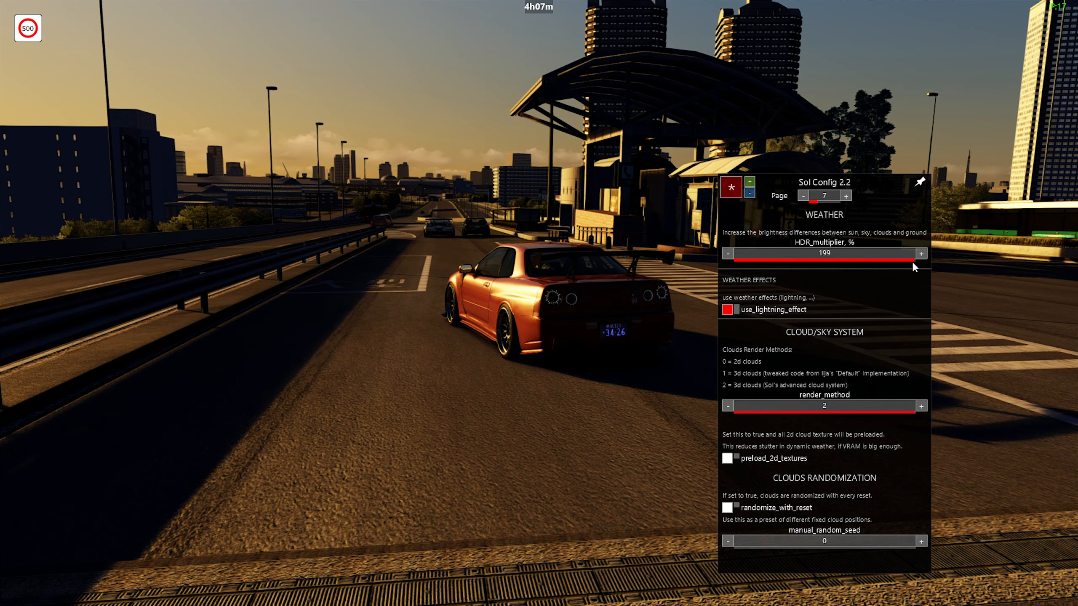
left_click(734, 259)
left_click(816, 261)
left_click(825, 261)
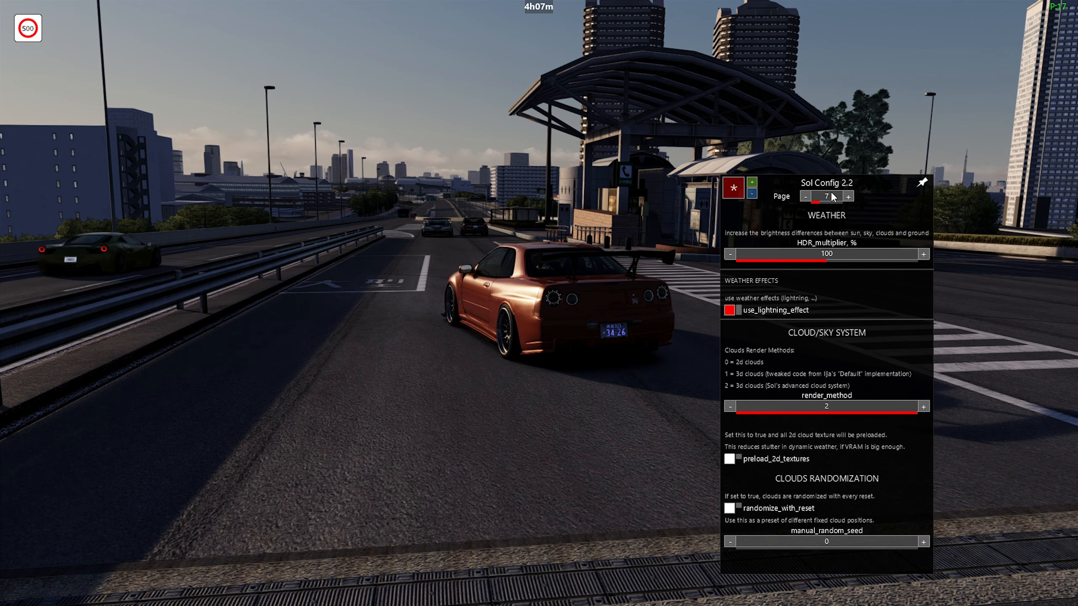
Step: Set the size of the moon and sun in the Stellar settings to 400%
left_click(850, 197)
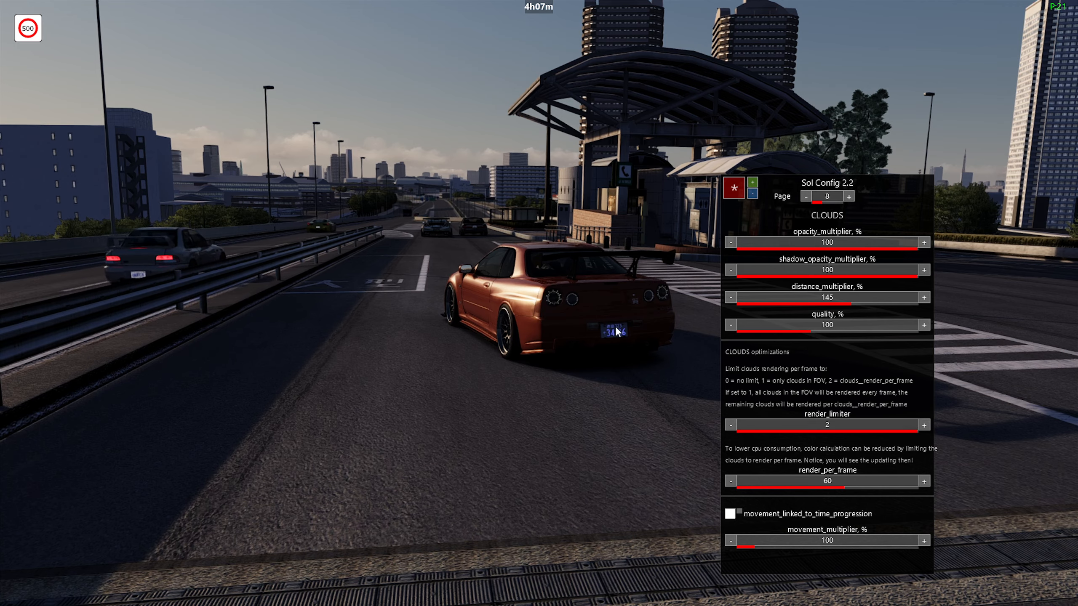
left_click_drag(624, 321, 343, 71)
left_click_drag(344, 112, 514, 201)
left_click_drag(789, 208, 854, 217)
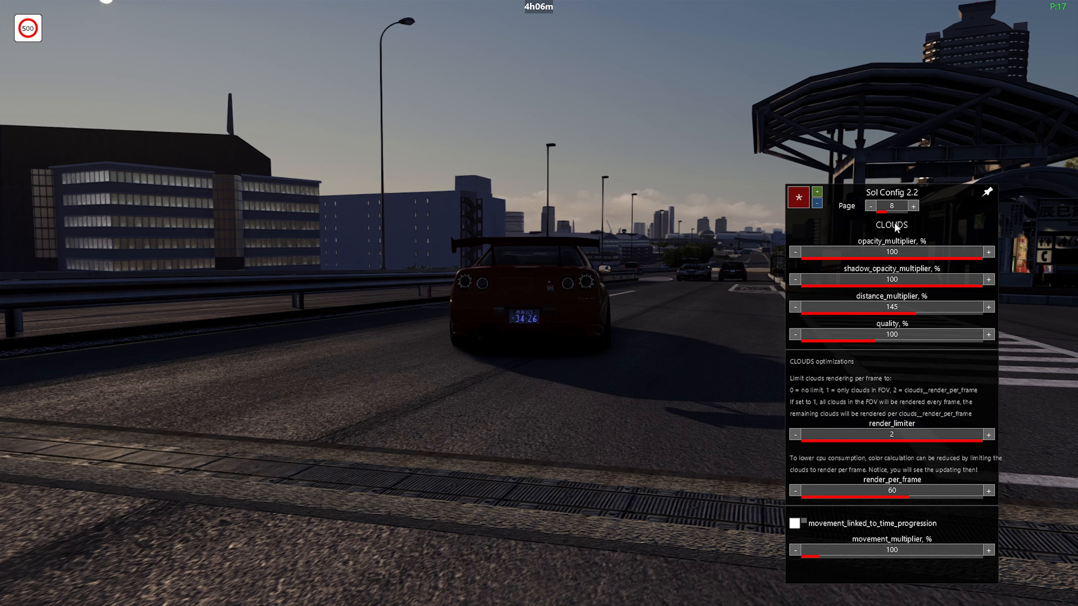
left_click(913, 206)
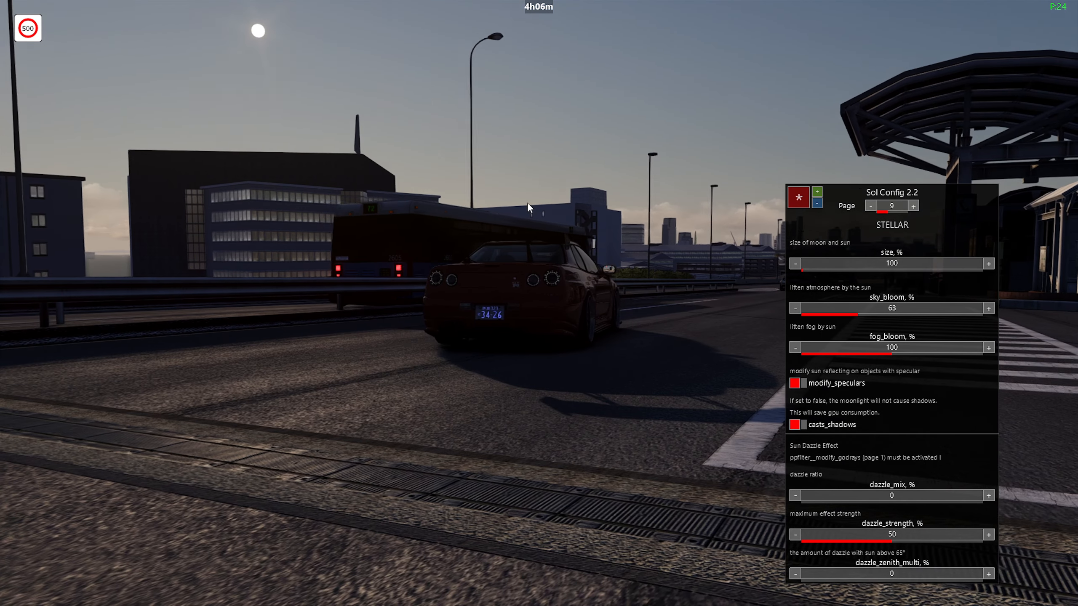
left_click(808, 269)
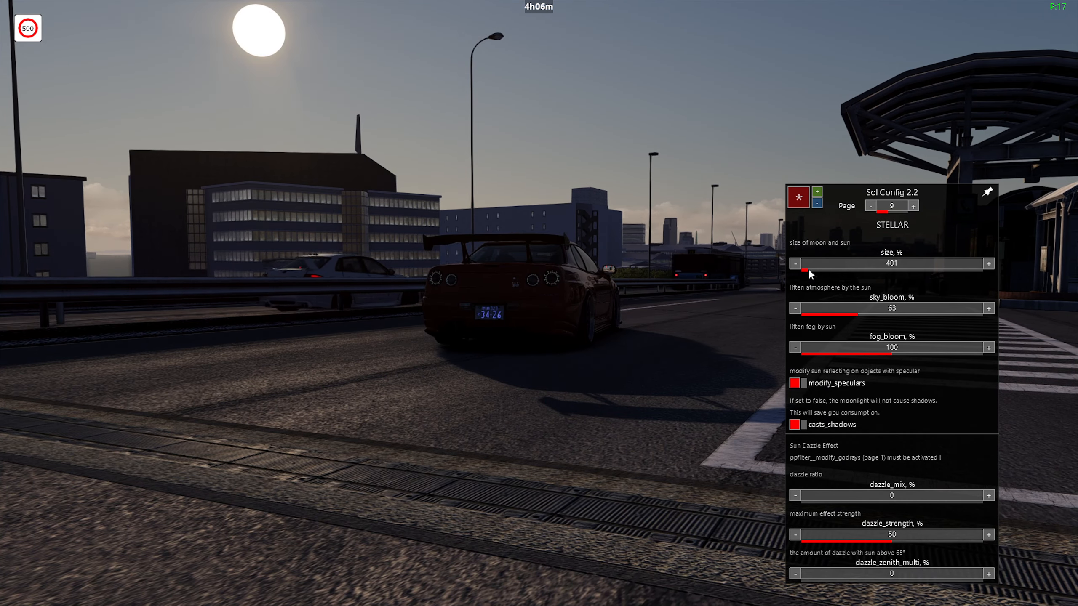
left_click(796, 265)
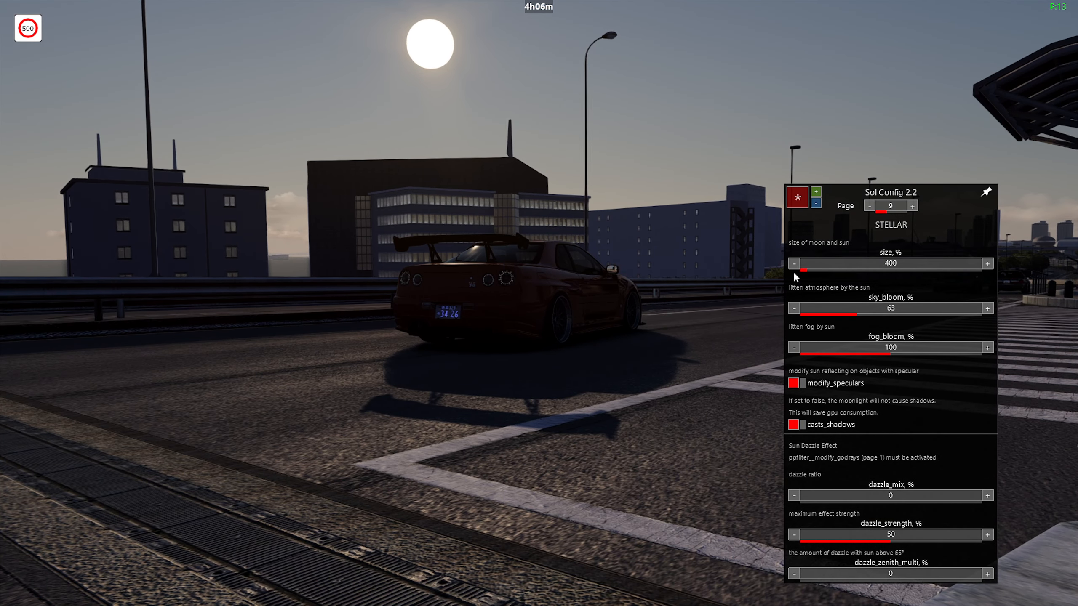
Step: Set ap_Level in the Nerd Sun settings to 200% and check the sun's glow in the sky
left_click(912, 206)
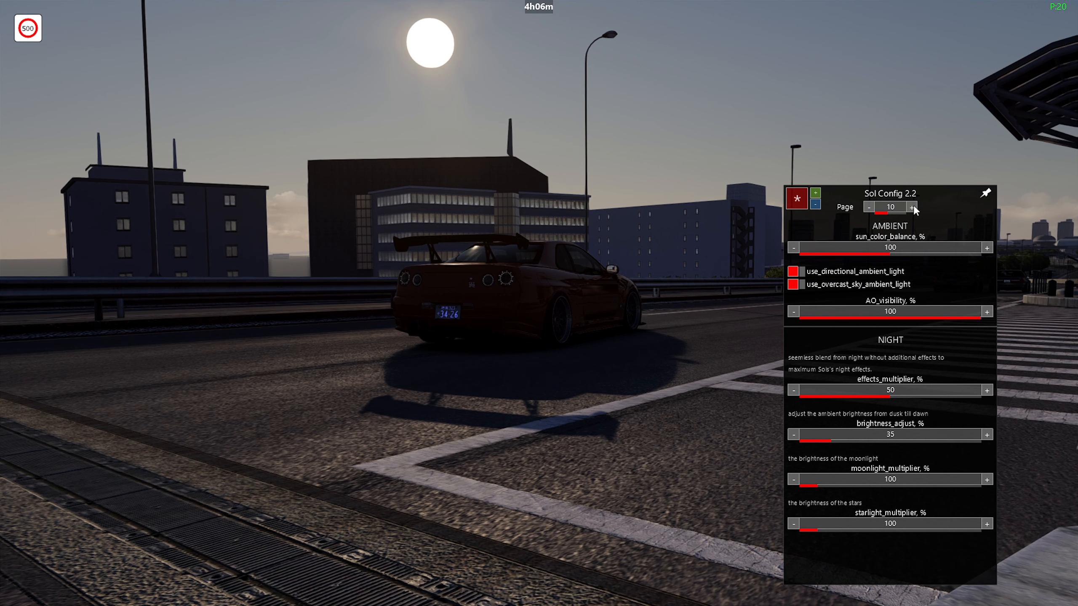
left_click(913, 206)
left_click(914, 207)
left_click(916, 208)
left_click(917, 208)
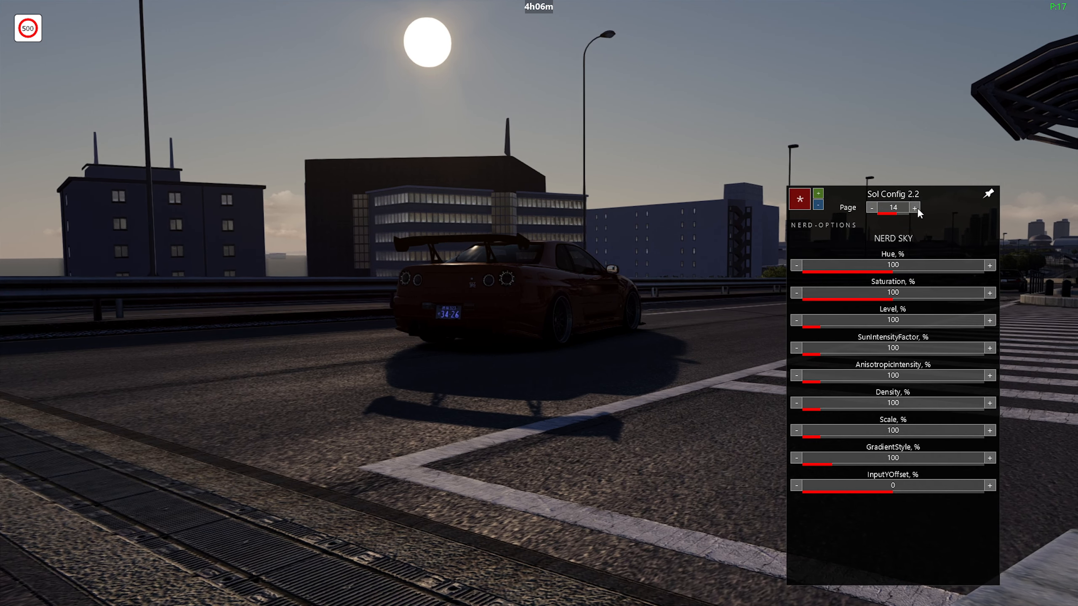
left_click(916, 207)
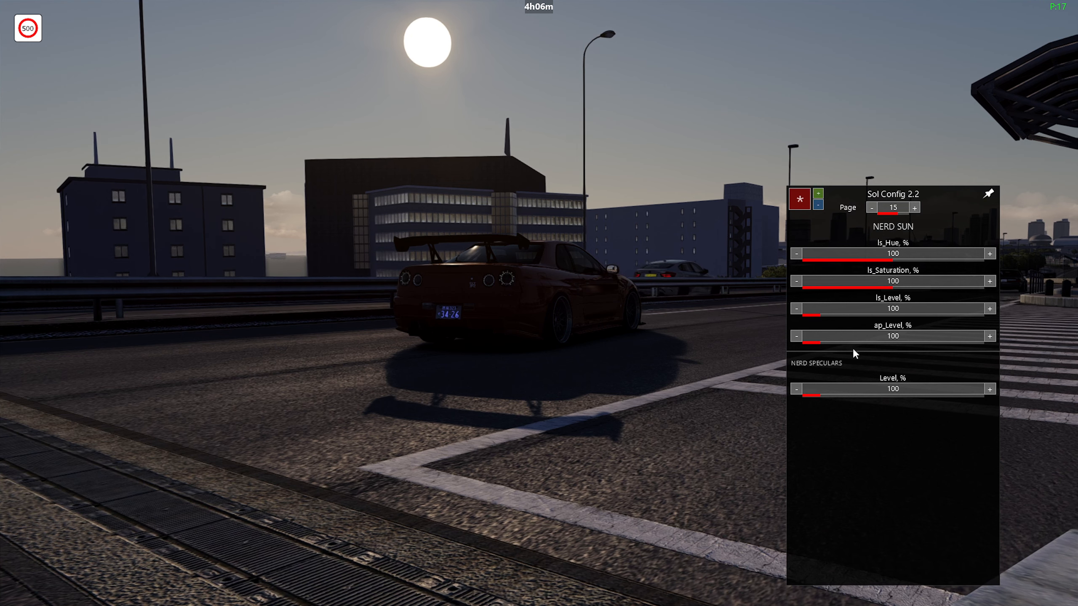
left_click(838, 344)
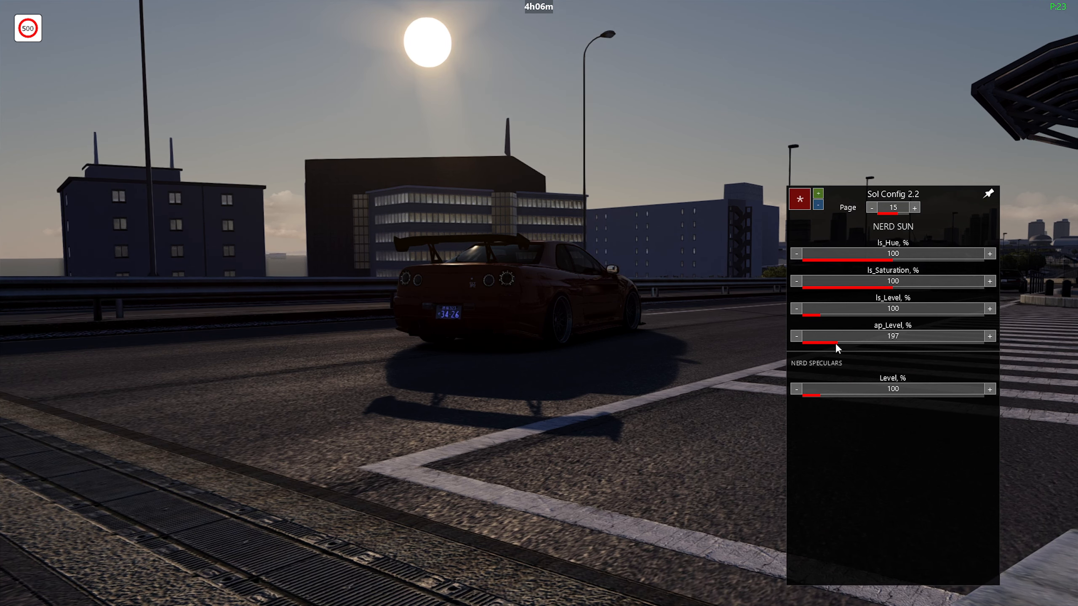
left_click(989, 336)
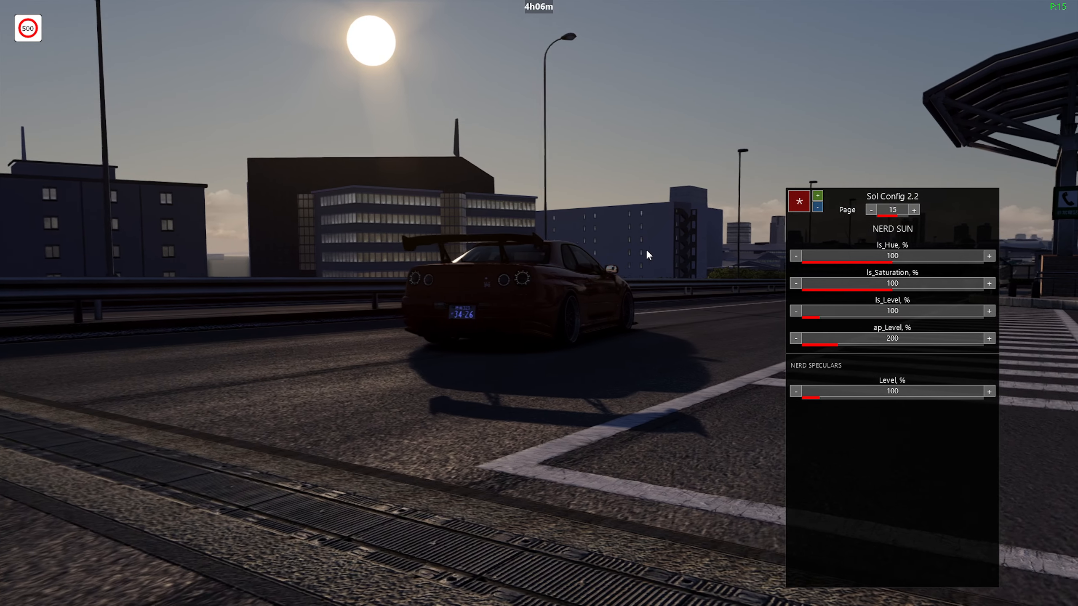
left_click_drag(646, 249, 651, 249)
left_click_drag(433, 204, 486, 204)
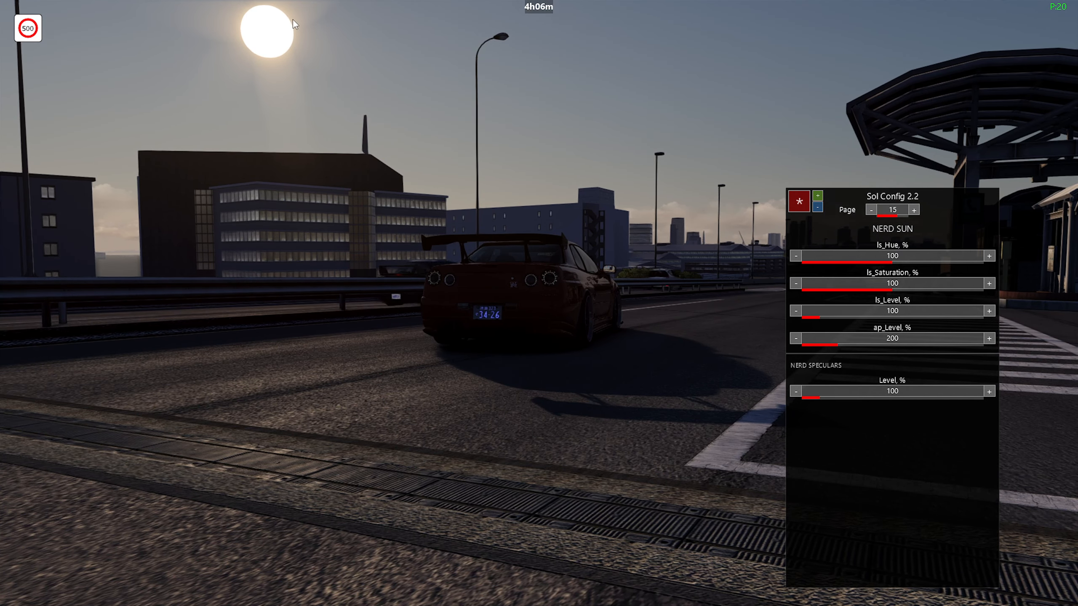
mouse_move(517, 203)
left_mouse_down()
mouse_move(492, 208)
mouse_move(554, 207)
mouse_move(502, 209)
left_mouse_up()
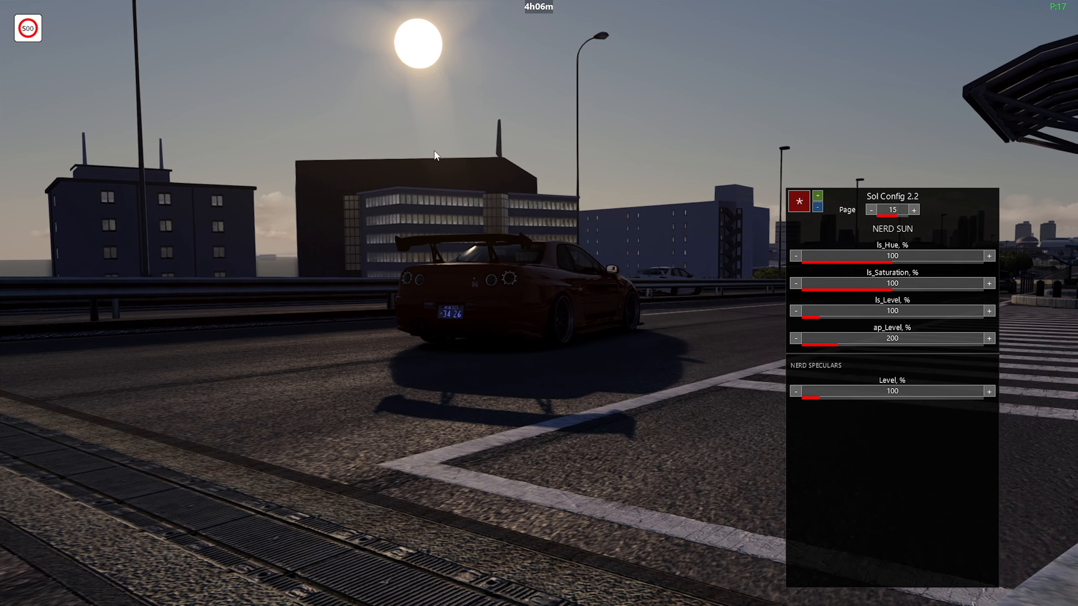
left_click_drag(457, 135, 500, 115)
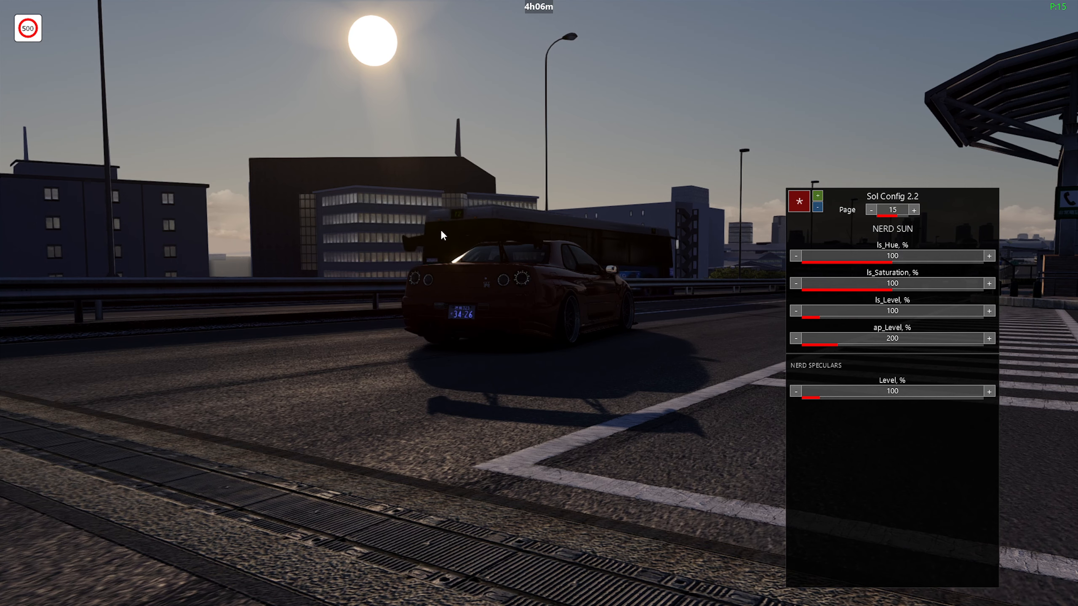
Step: Return to the Stellar settings and raise sky_bloom to 70%
left_click(871, 210)
left_click(871, 210)
left_click(871, 210)
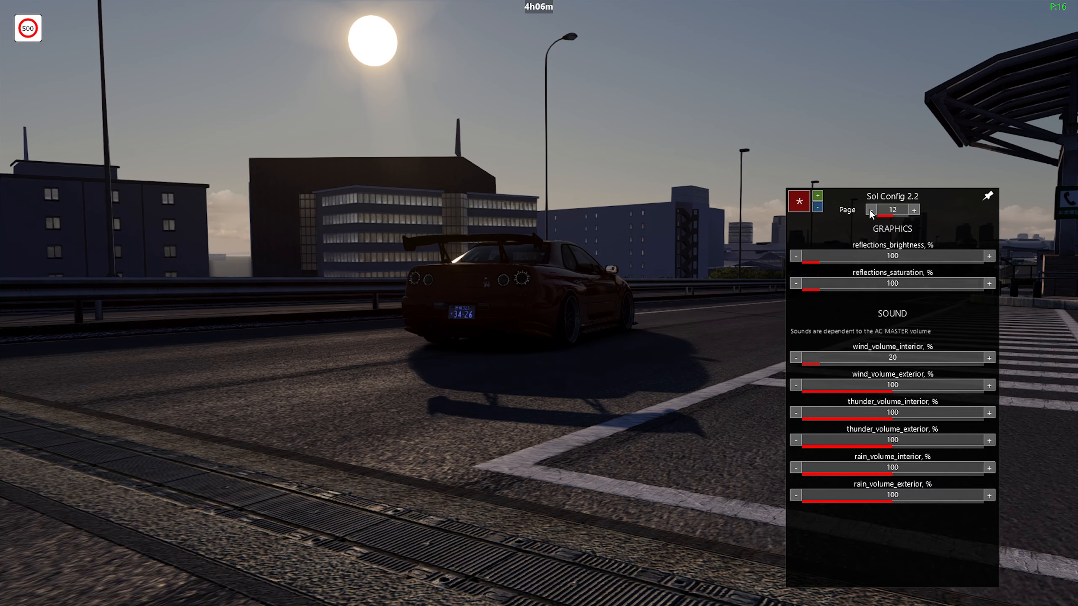
left_click(871, 210)
left_click(871, 210)
left_click(871, 210)
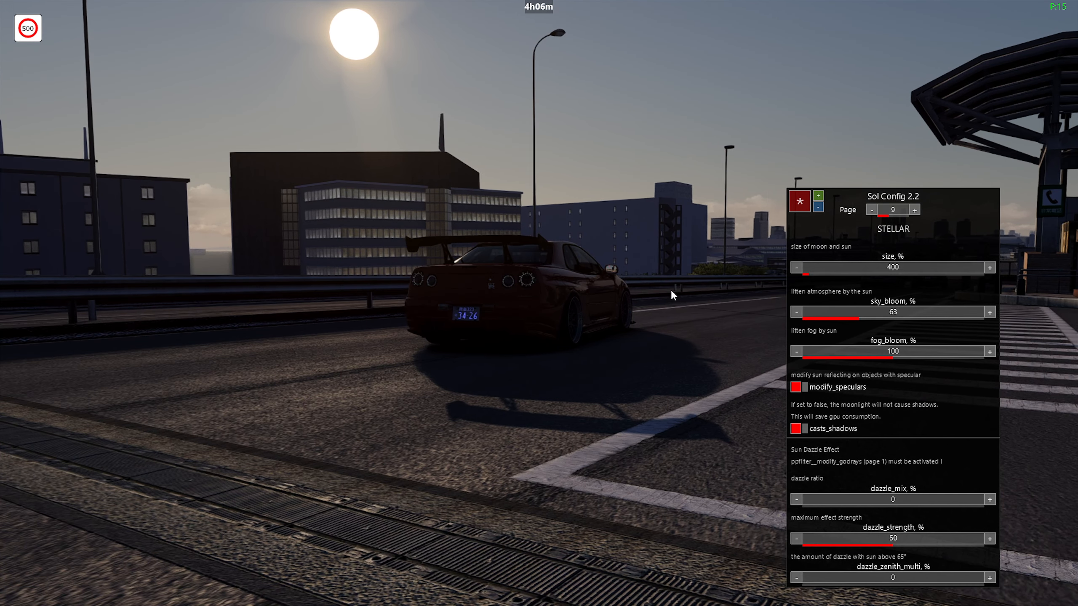
left_click_drag(986, 313, 992, 314)
left_click(993, 314)
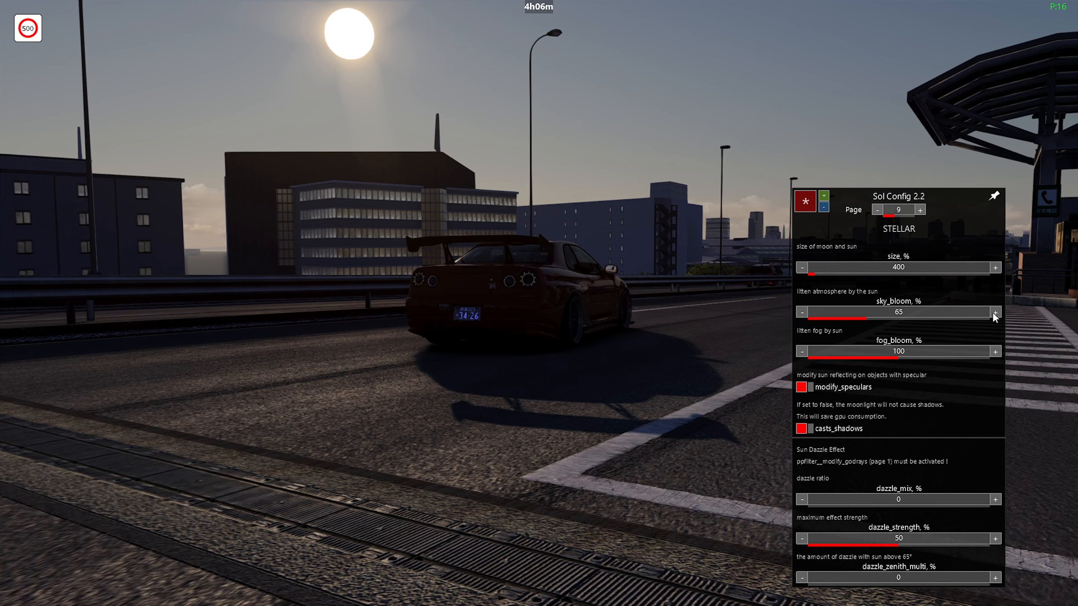
left_click(992, 314)
left_click(992, 314)
left_click(992, 314)
left_click(992, 313)
left_click(992, 313)
left_click(992, 313)
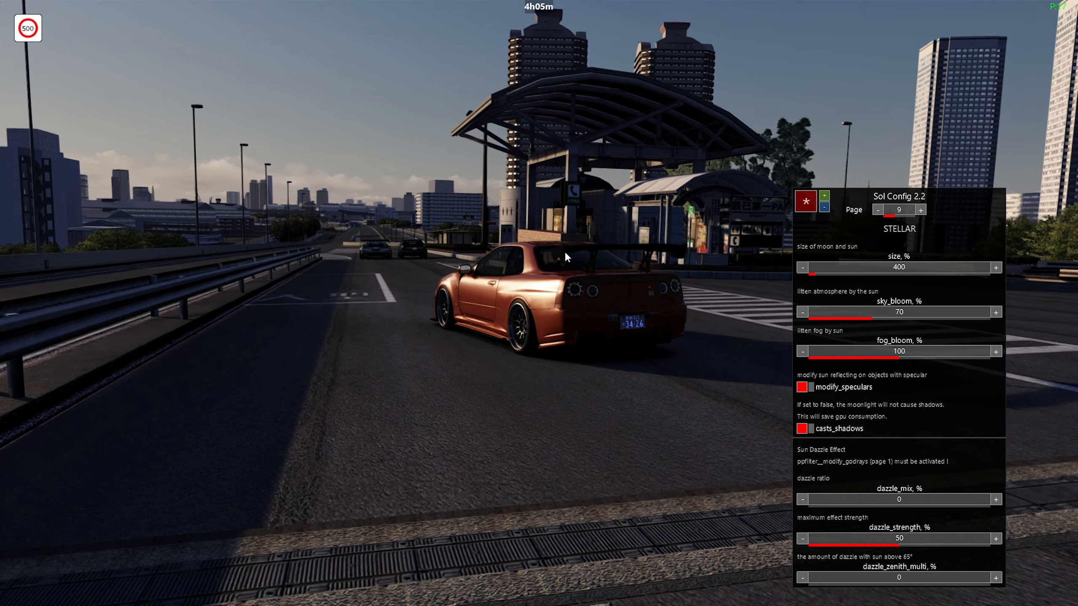
Step: Turn off the display of driver names
key("ctrl+n")
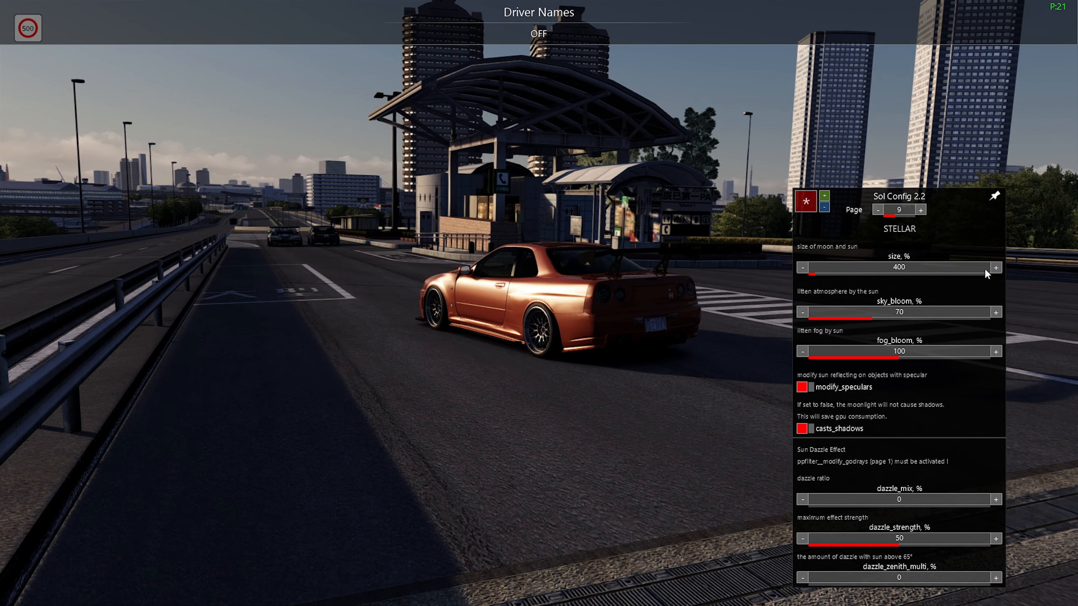
Step: Try the ambient sun_color_balance near its minimum and maximum, ending at 150%
left_click(920, 211)
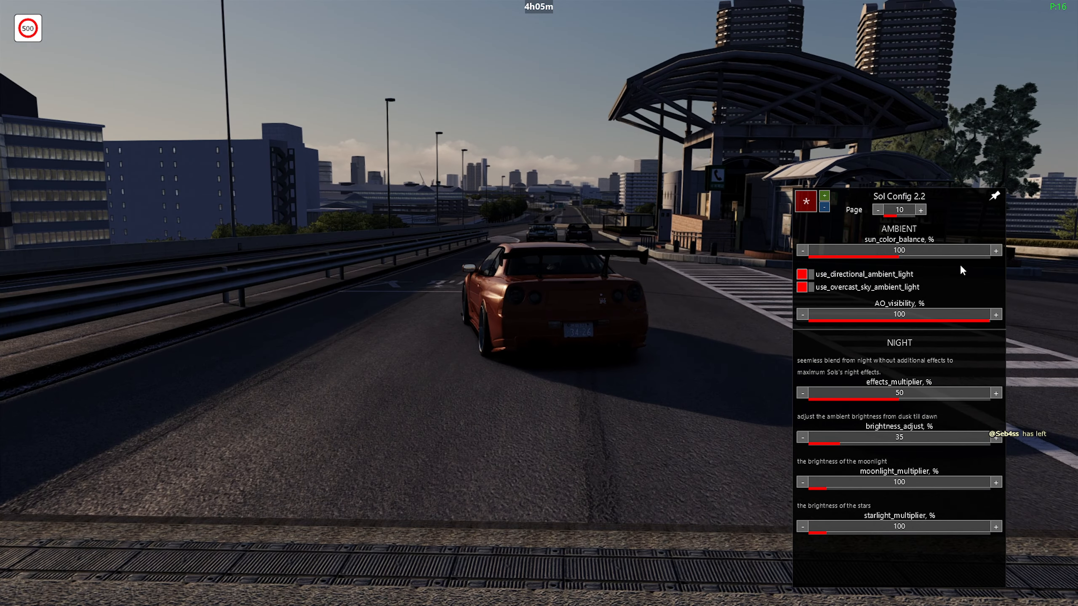
left_click(953, 255)
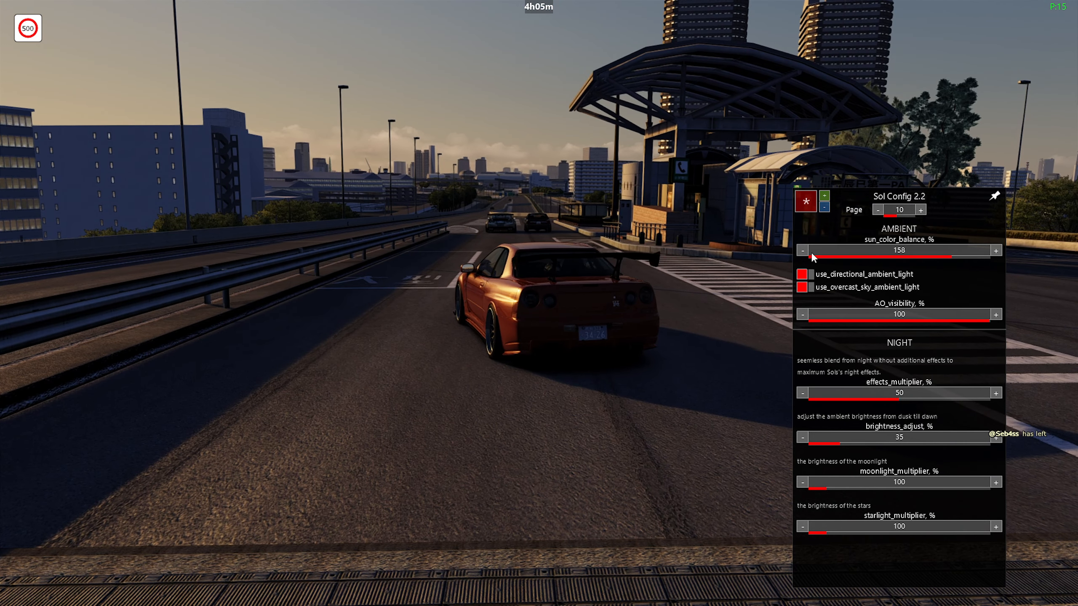
left_click(811, 256)
left_click(989, 255)
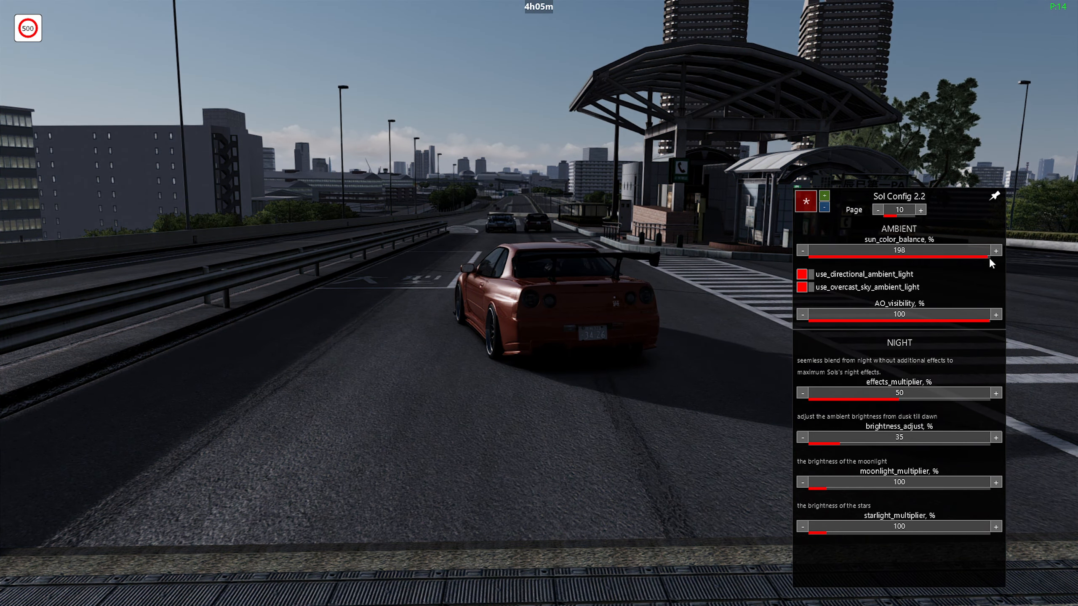
left_click(811, 256)
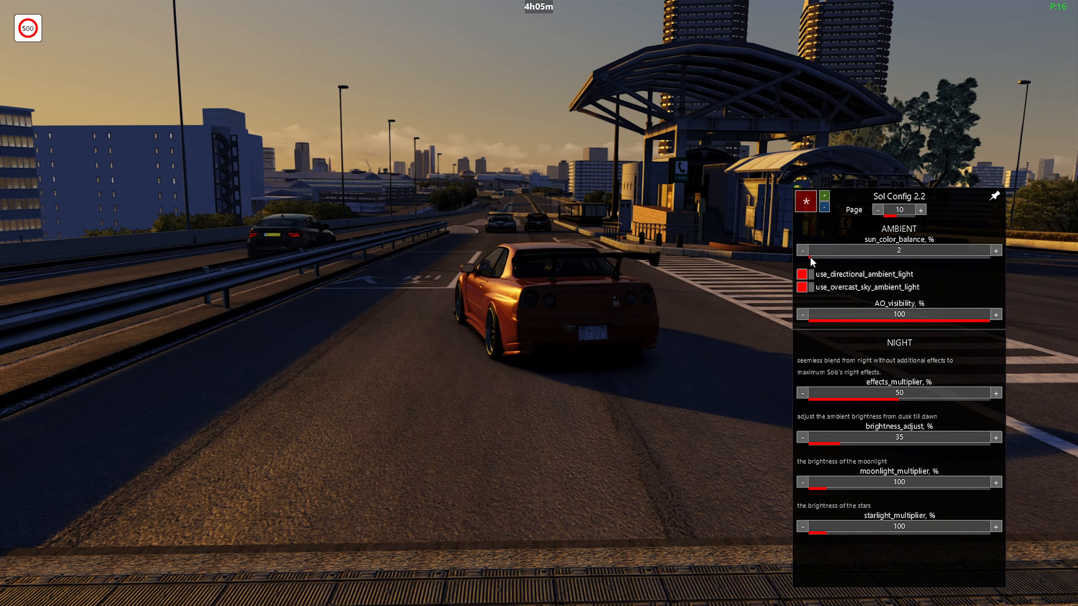
left_click(989, 256)
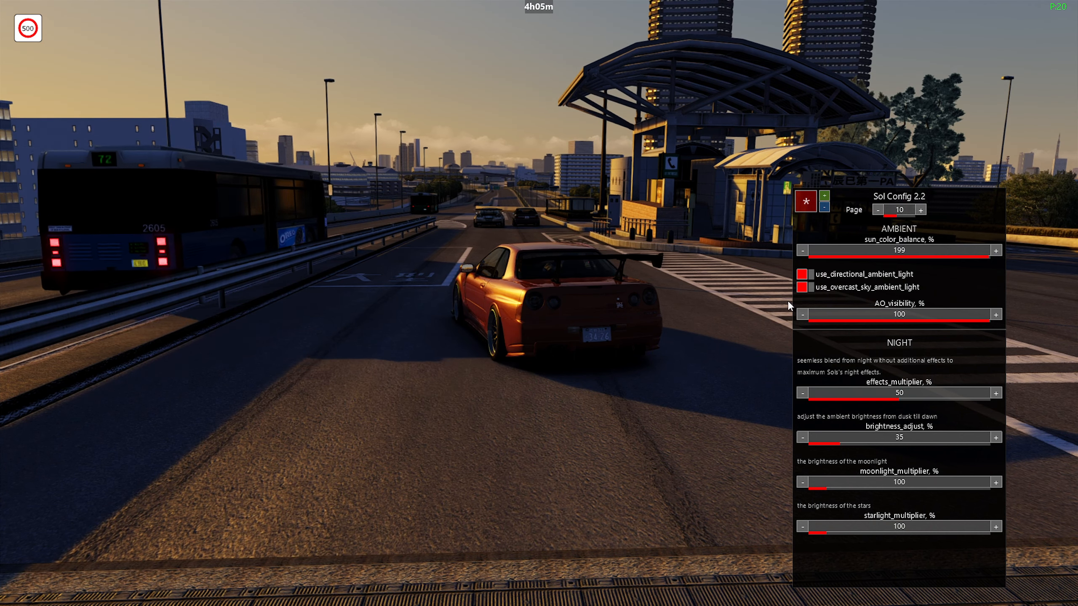
left_click_drag(921, 258, 931, 256)
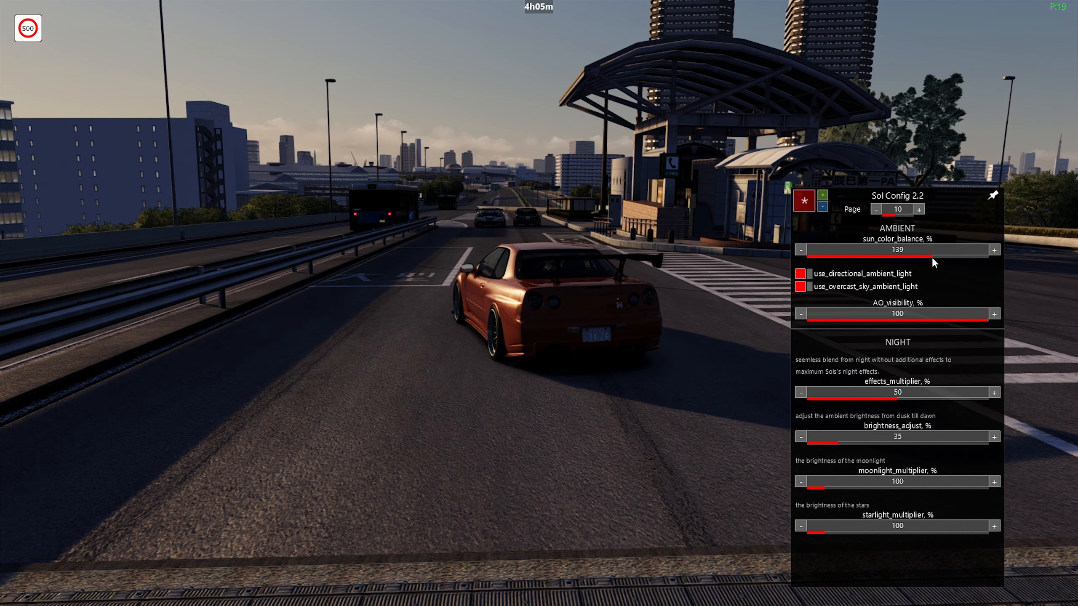
left_click(994, 250)
left_click(994, 250)
left_click(994, 250)
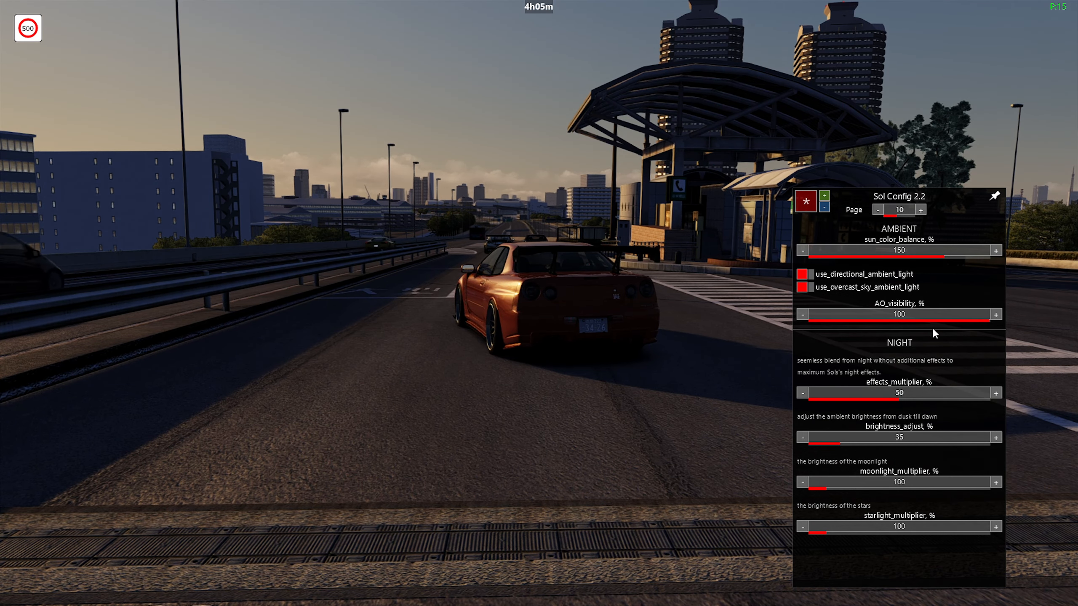
Step: Try the ambient AO_visibility at 75%, then restore it to 100%
left_click(944, 321)
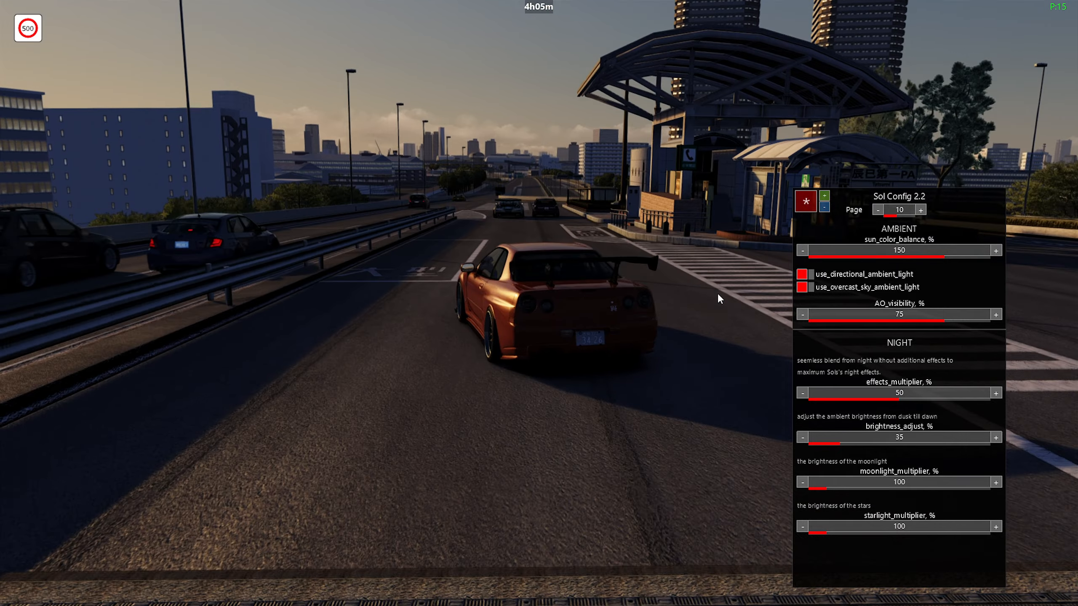
left_click_drag(718, 294, 704, 294)
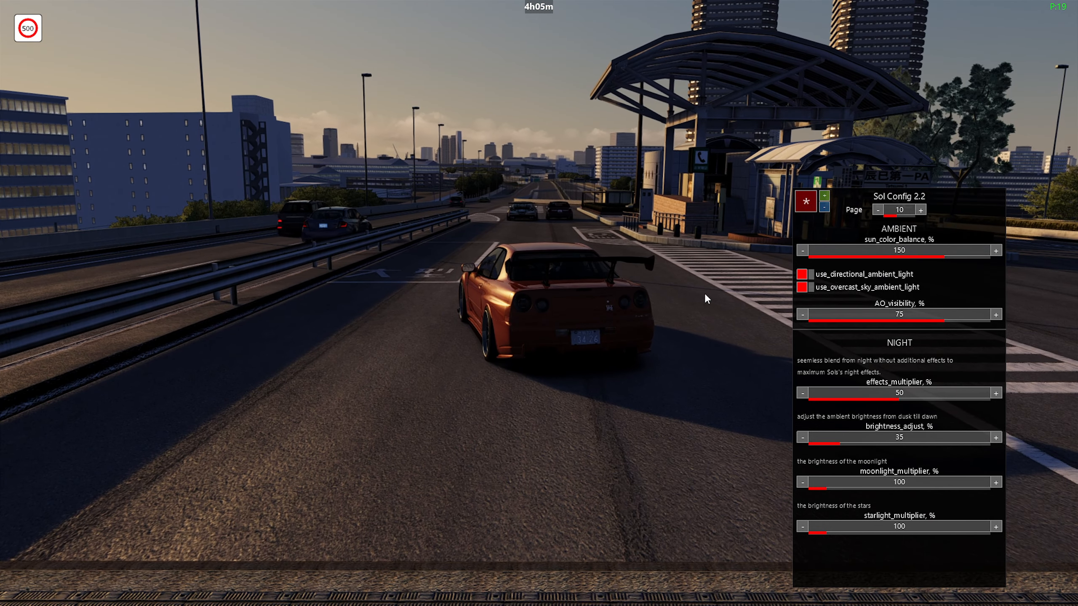
left_click(991, 321)
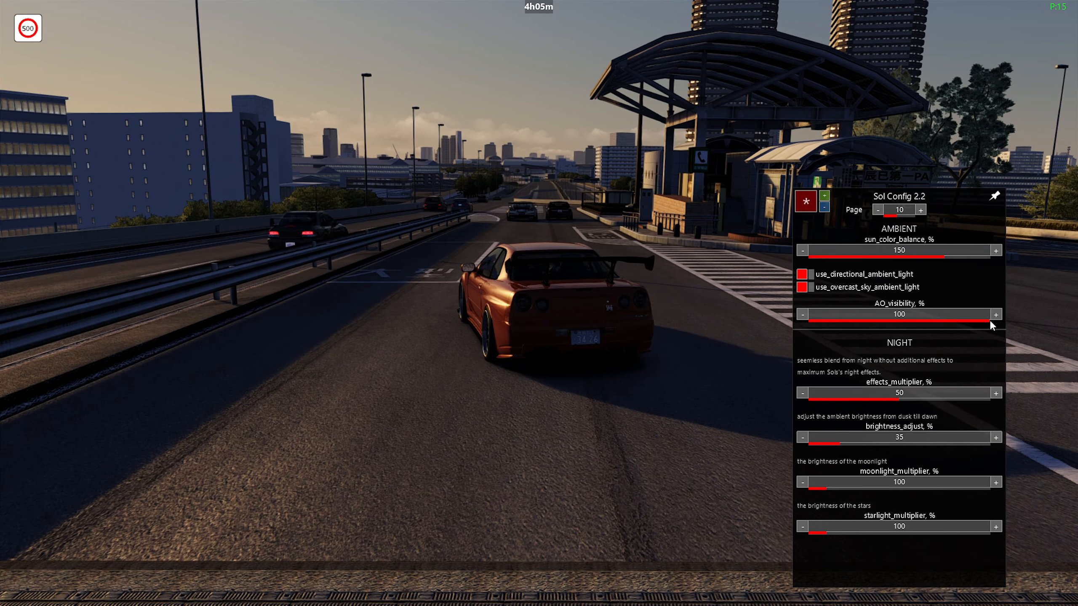
left_click_drag(876, 174, 748, 131)
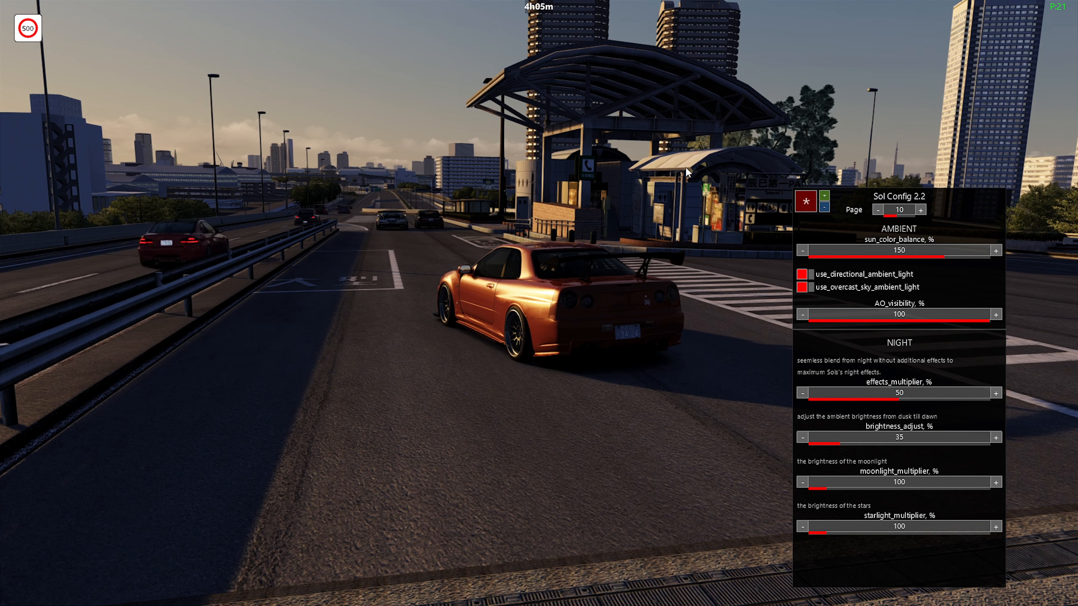
Step: Try the ambient AO_visibility at 0% and at high values, then set it to 75%
left_click(808, 320)
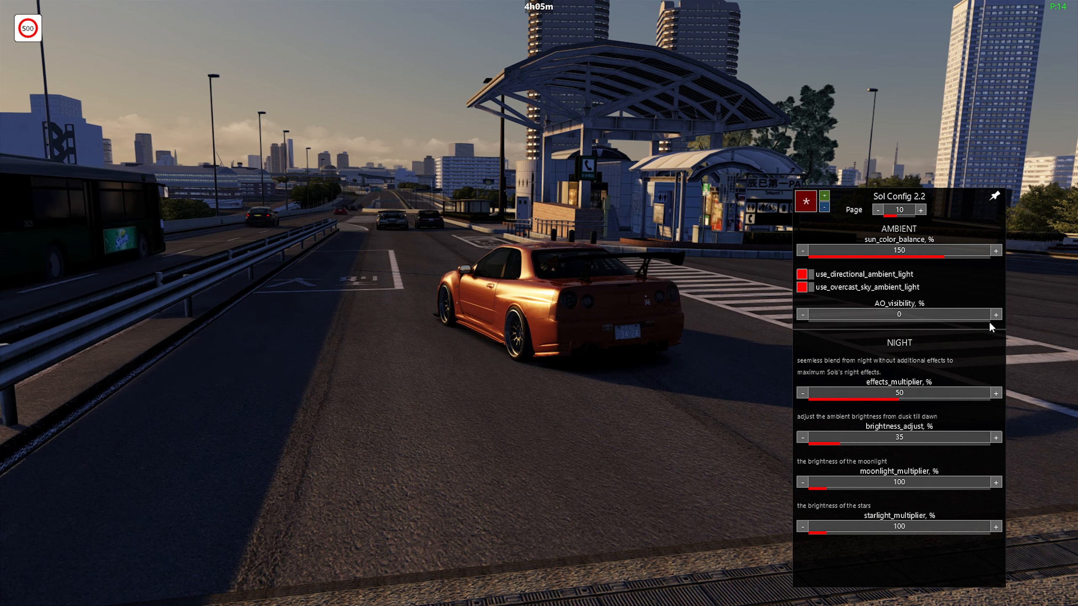
left_click(989, 320)
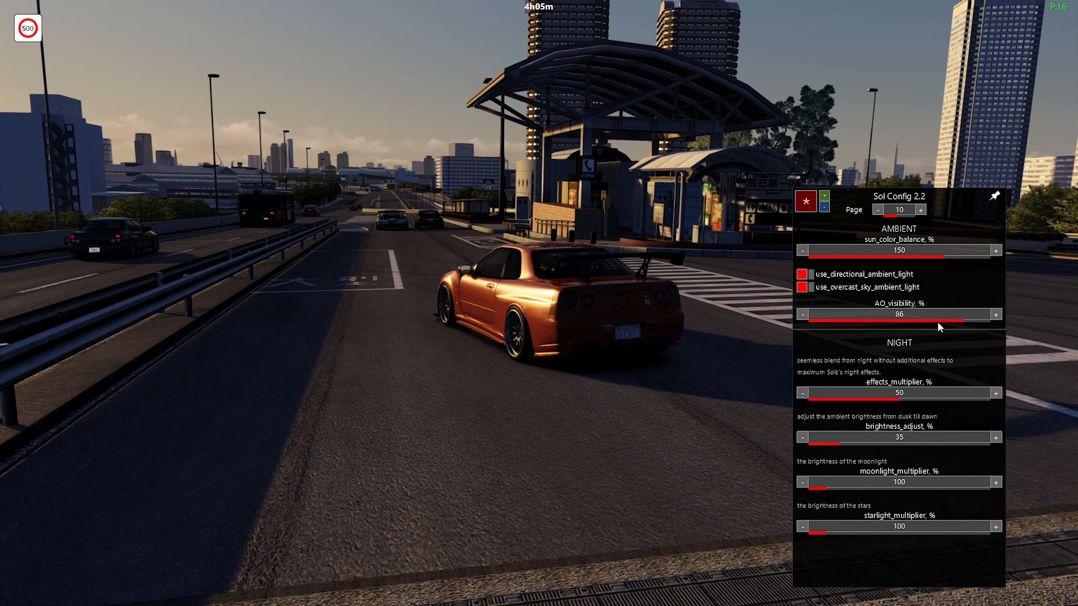
left_click(950, 321)
left_click(799, 313)
left_click(800, 313)
left_click(800, 314)
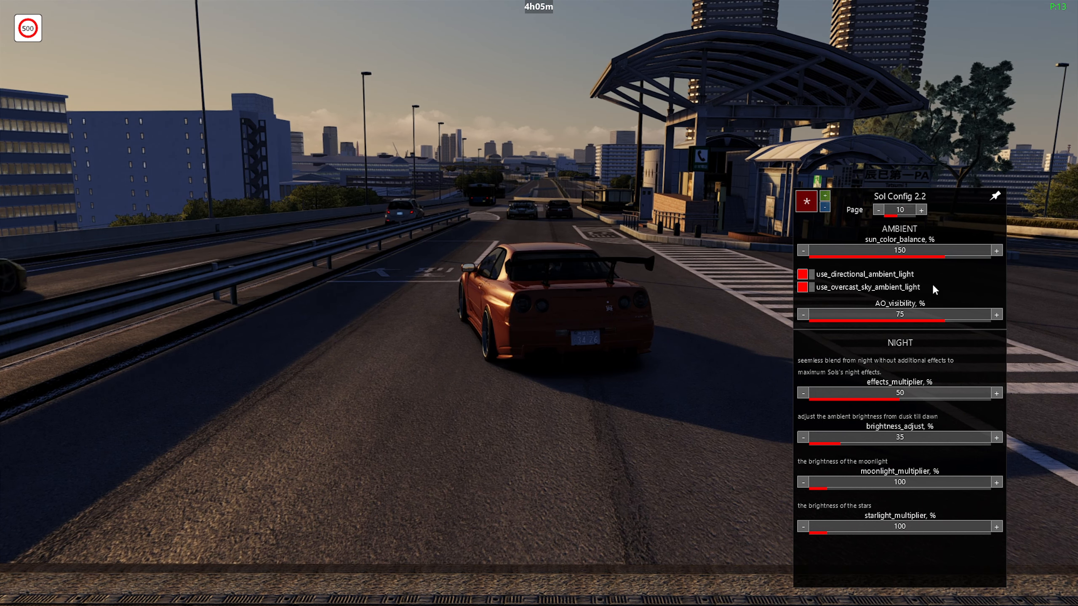
Step: Go past the night light pollution settings to the graphics page and set reflections_saturation to 60%
left_click(921, 210)
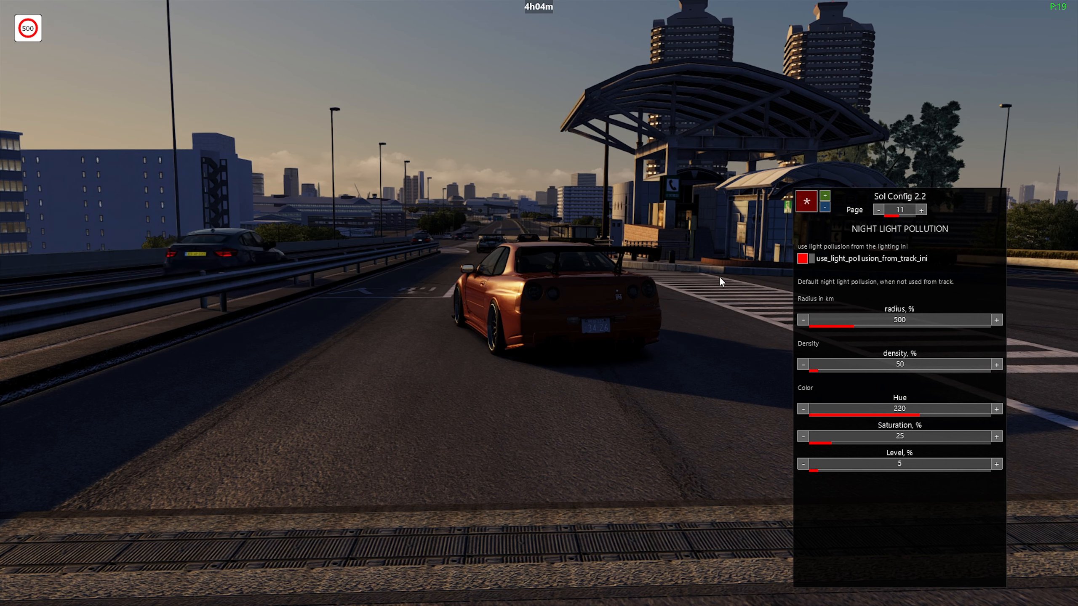
left_click(921, 211)
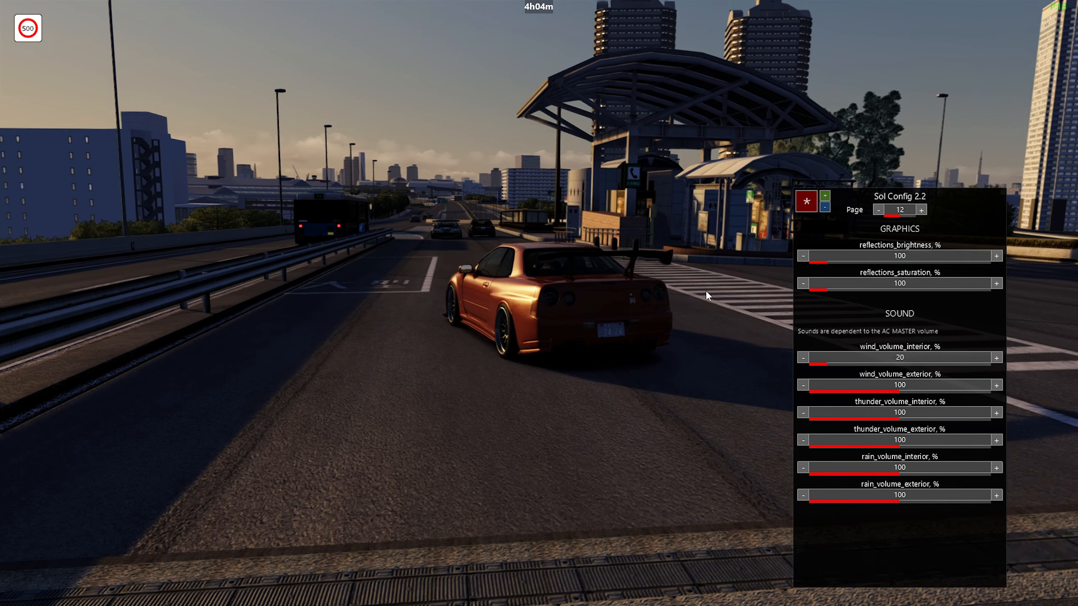
left_click(804, 287)
left_click(805, 287)
left_click(805, 287)
left_click(804, 286)
left_click(804, 285)
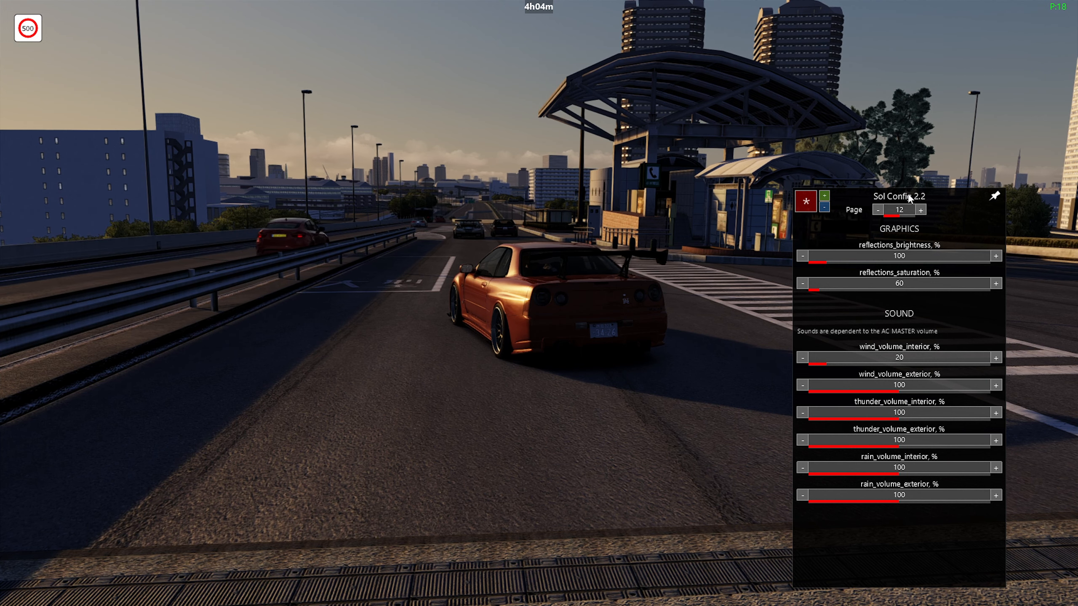
Step: Go past the debug options to the NERD SKY settings and move the config window to the other side of the view
left_click(920, 211)
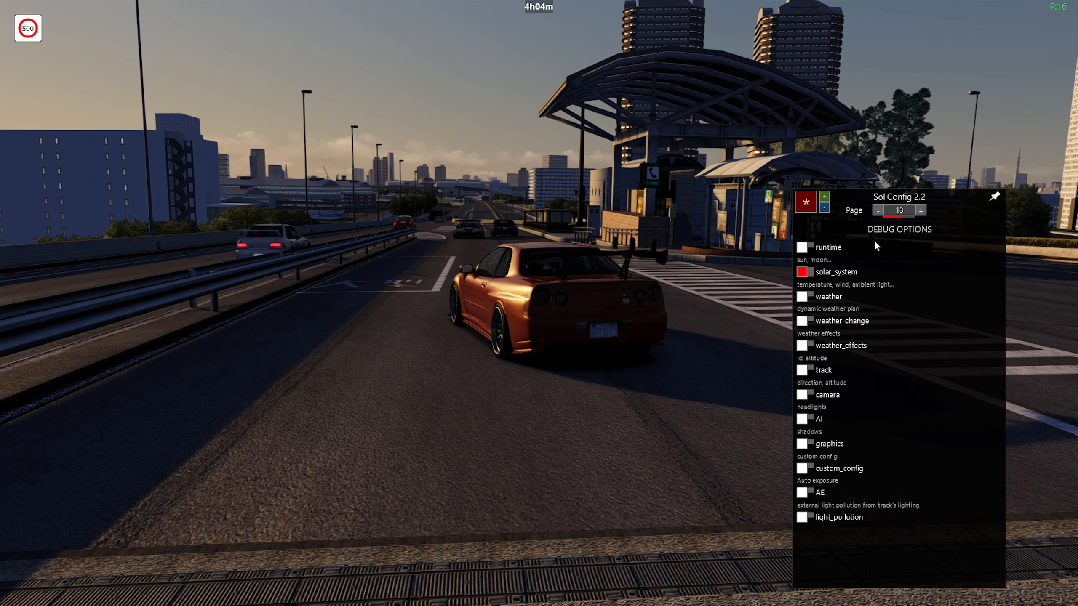
left_click(876, 210)
left_click(920, 211)
left_click(921, 211)
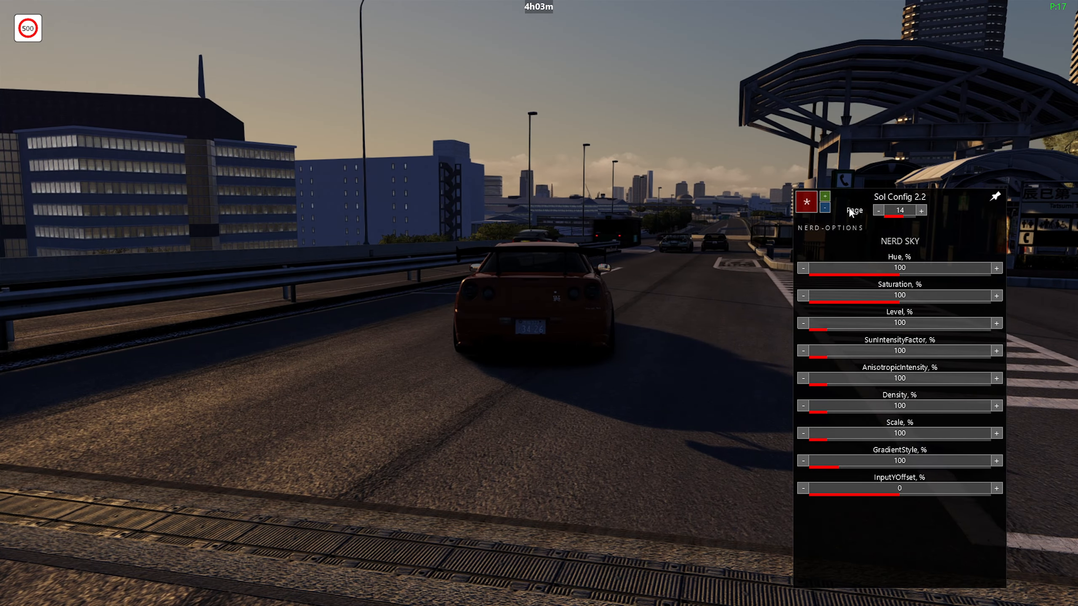
left_click_drag(967, 250, 420, 191)
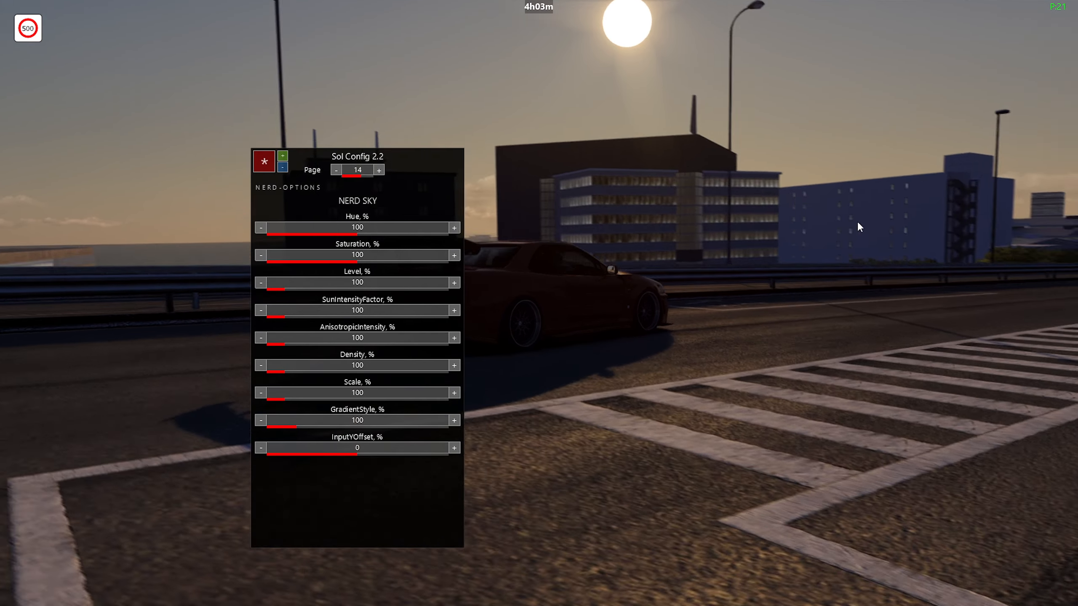
Step: Page through the nerd options, including NERD CLOUDS, to the NERD FOG settings on page 18
left_click(378, 170)
left_click_drag(564, 234, 586, 170)
left_click(379, 170)
left_click_drag(561, 242, 543, 260)
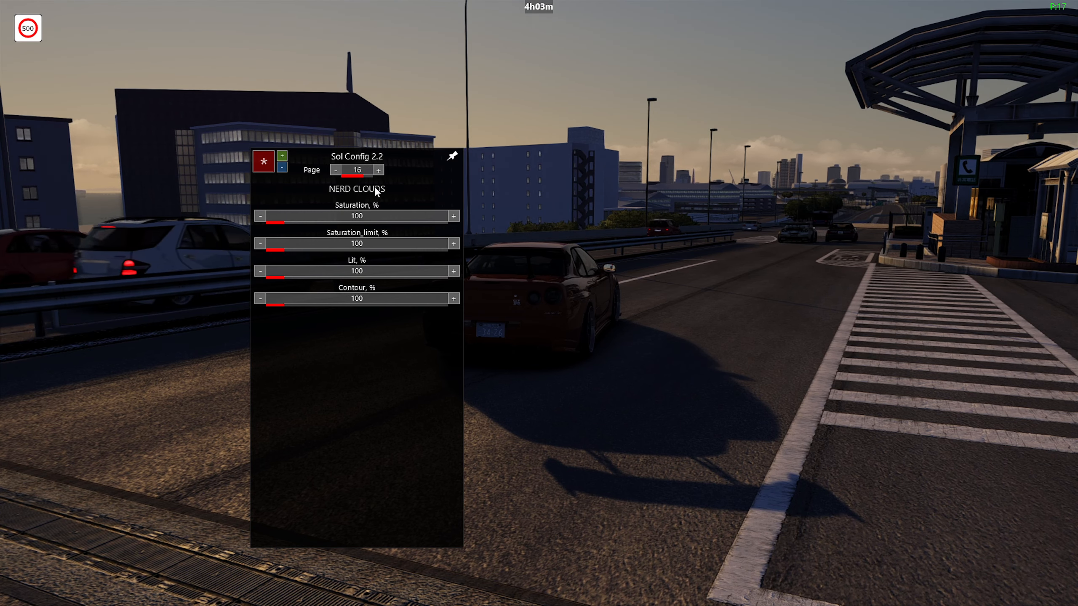
left_click(378, 170)
left_click(378, 171)
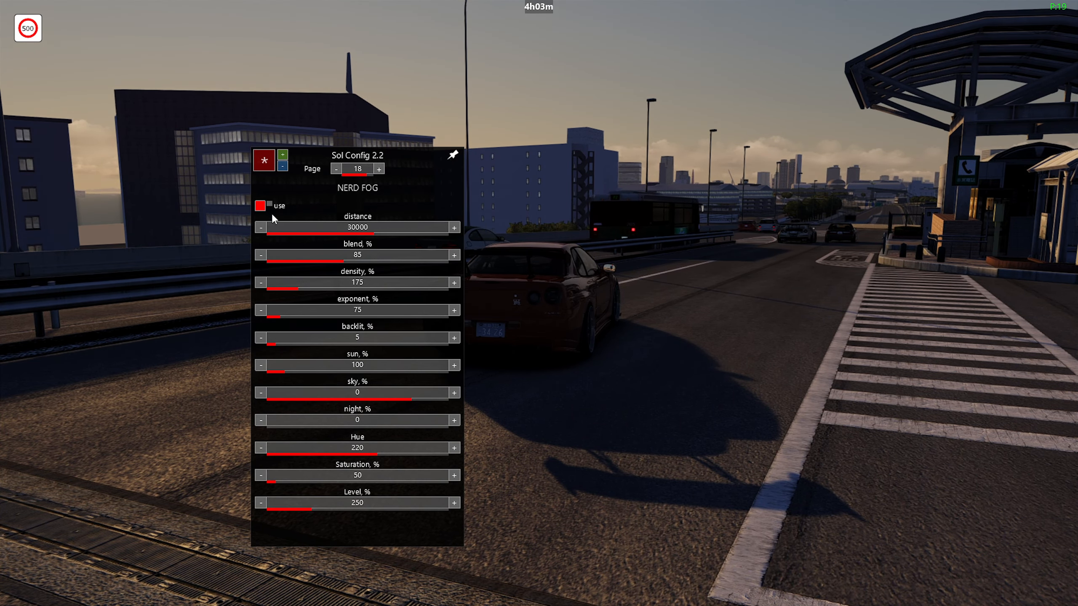
left_click_drag(571, 252, 604, 241)
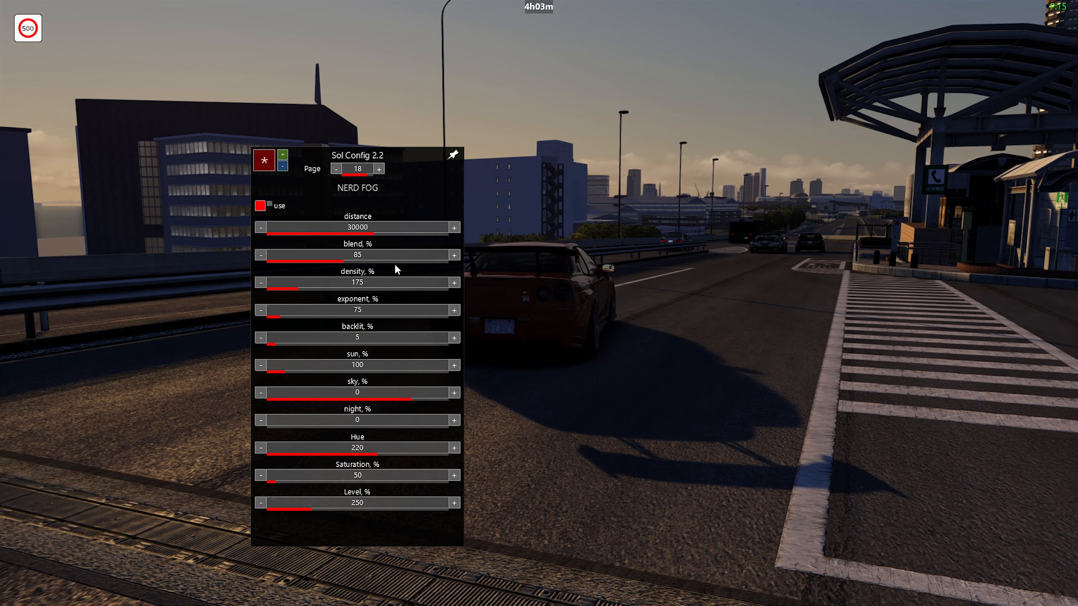
left_click_drag(580, 242, 642, 248)
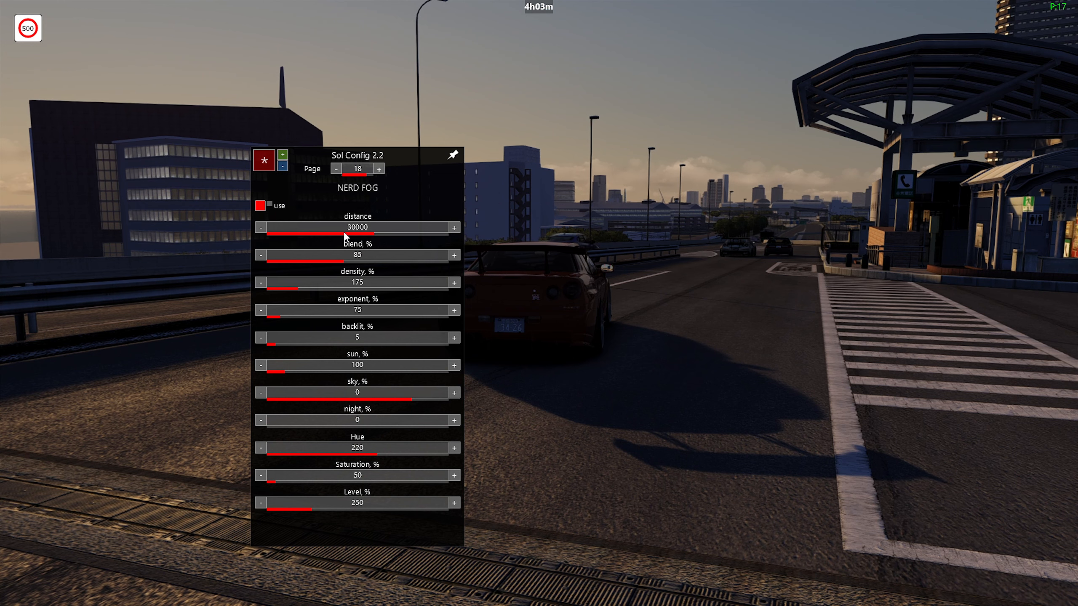
Step: Try lower values for the fog distance, ending at 15170
left_click(356, 235)
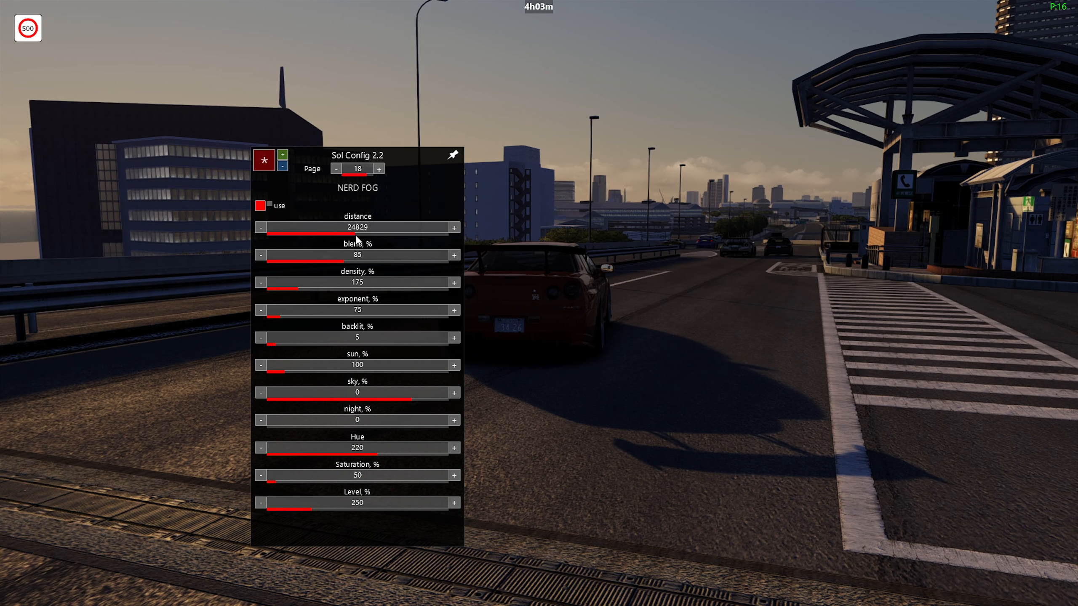
left_click(336, 234)
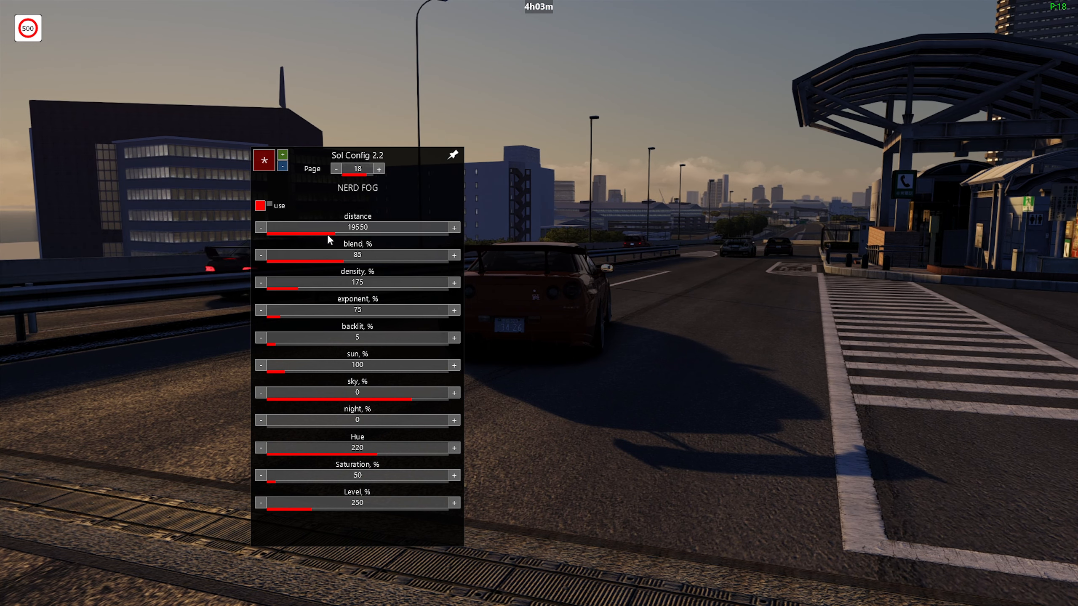
left_click(319, 235)
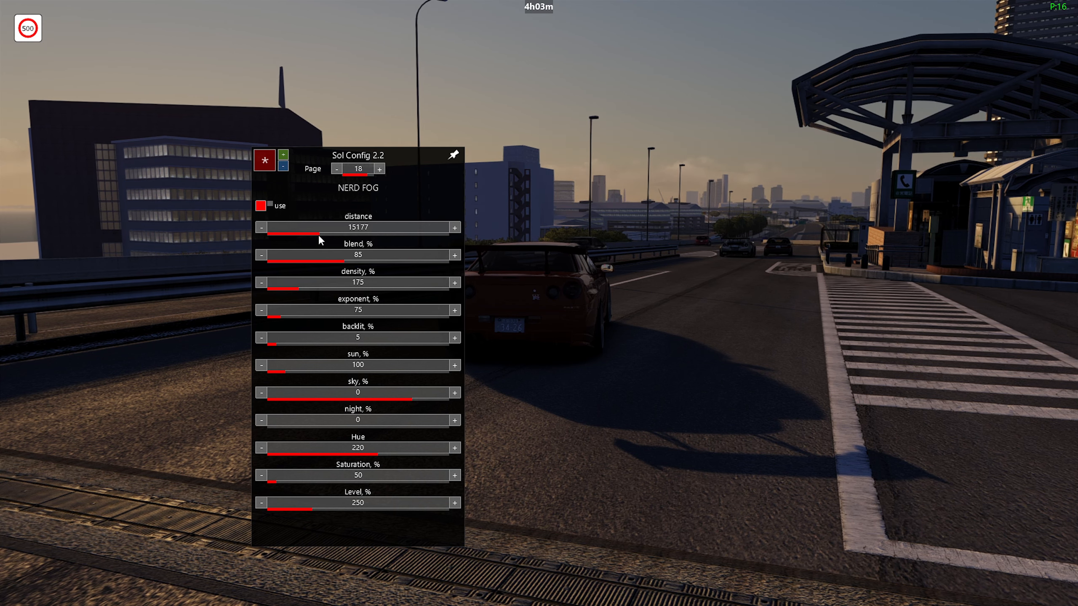
left_click(261, 230)
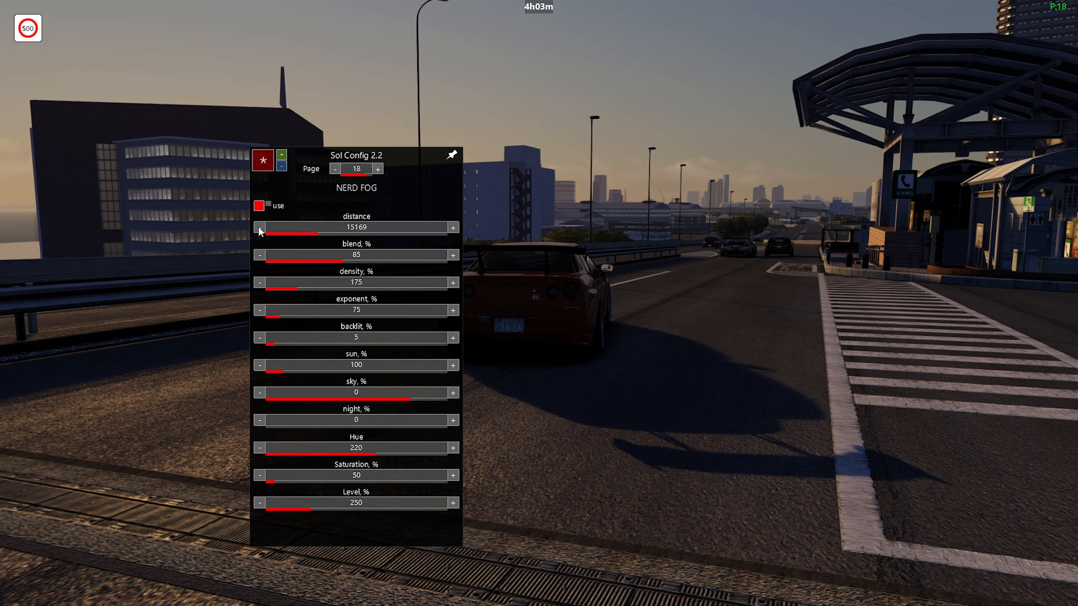
left_click(454, 228)
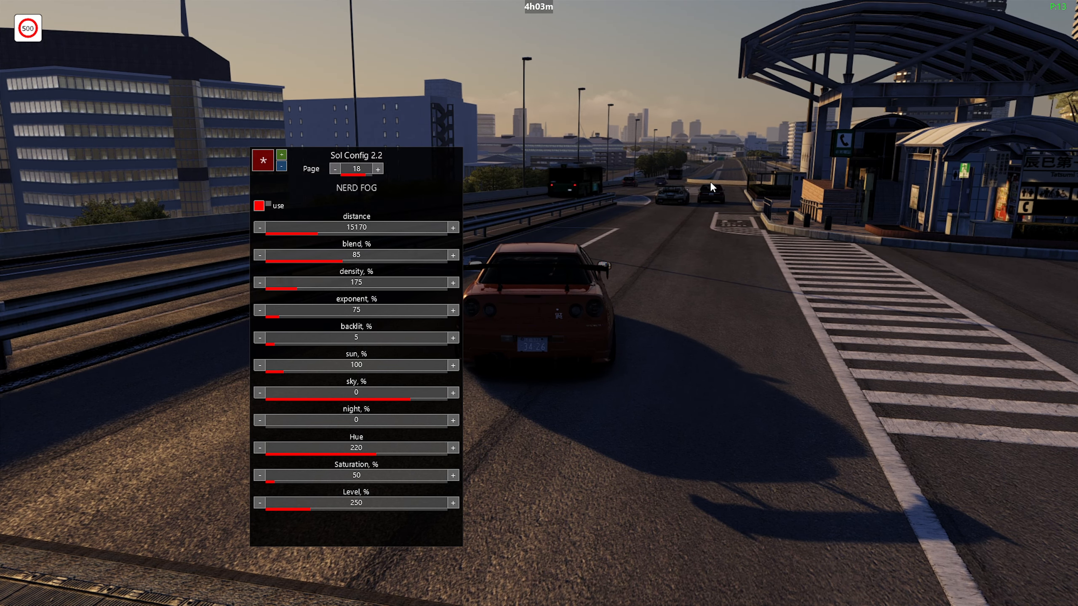
Step: Set the fog's sky value to 100% and check the scene from different angles
left_click_drag(650, 265, 661, 241)
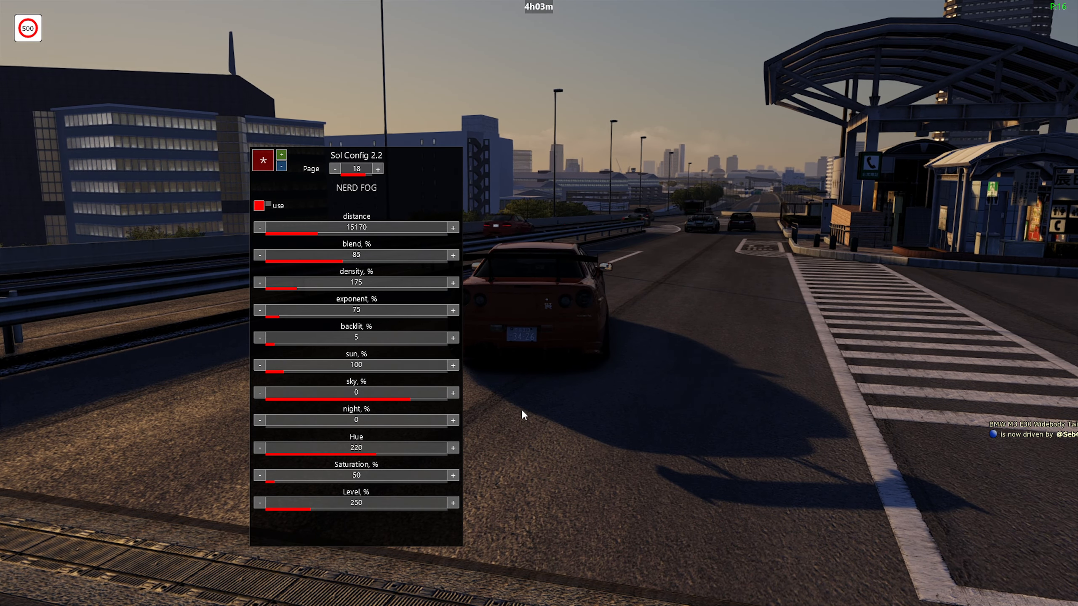
left_click_drag(650, 351, 675, 340)
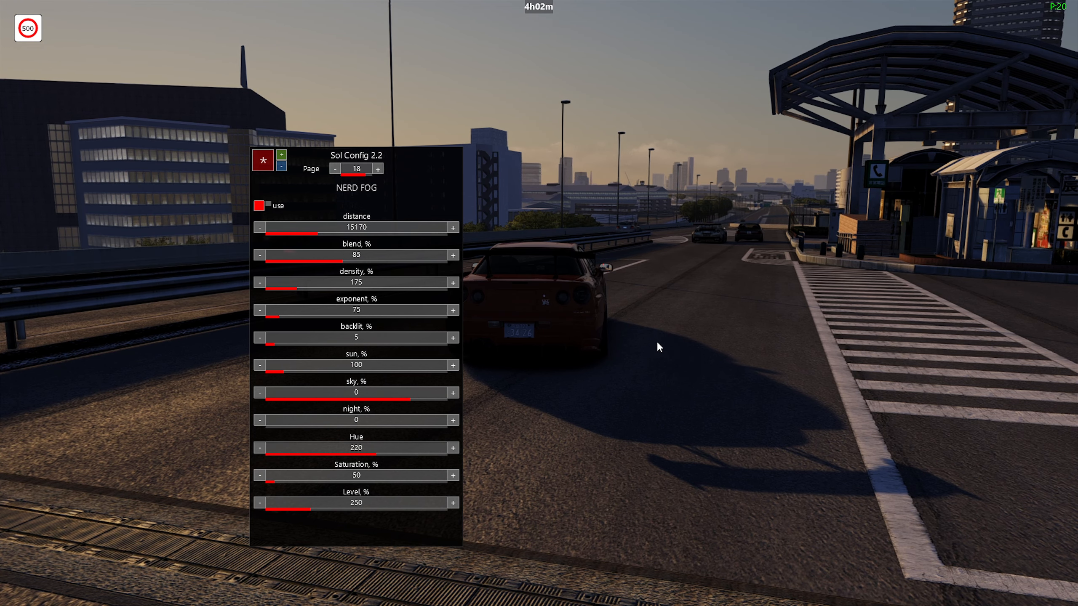
left_click_drag(642, 331, 603, 312)
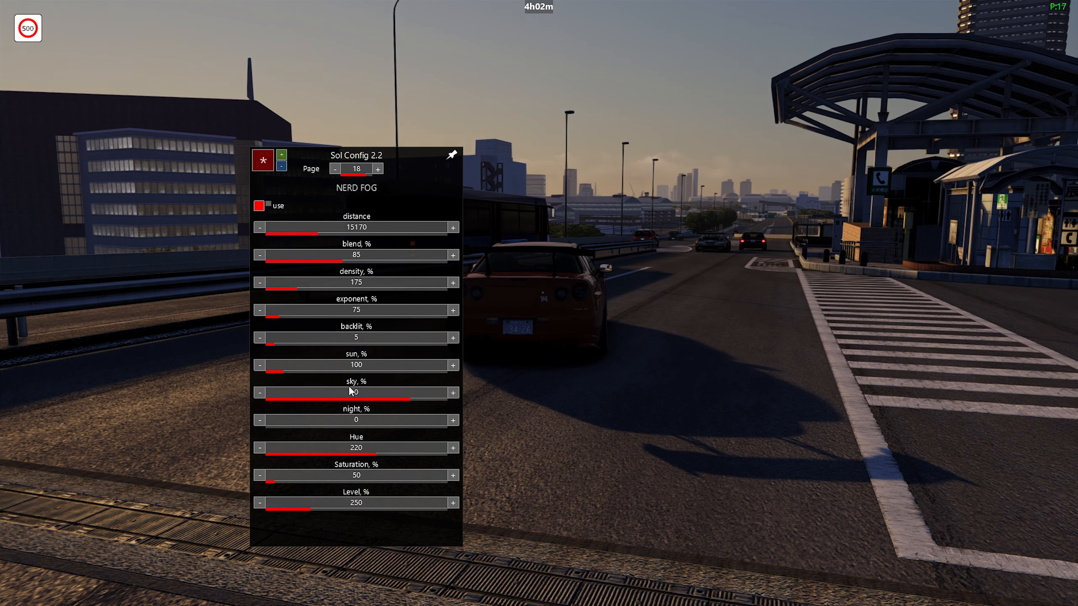
left_click_drag(349, 387, 448, 400)
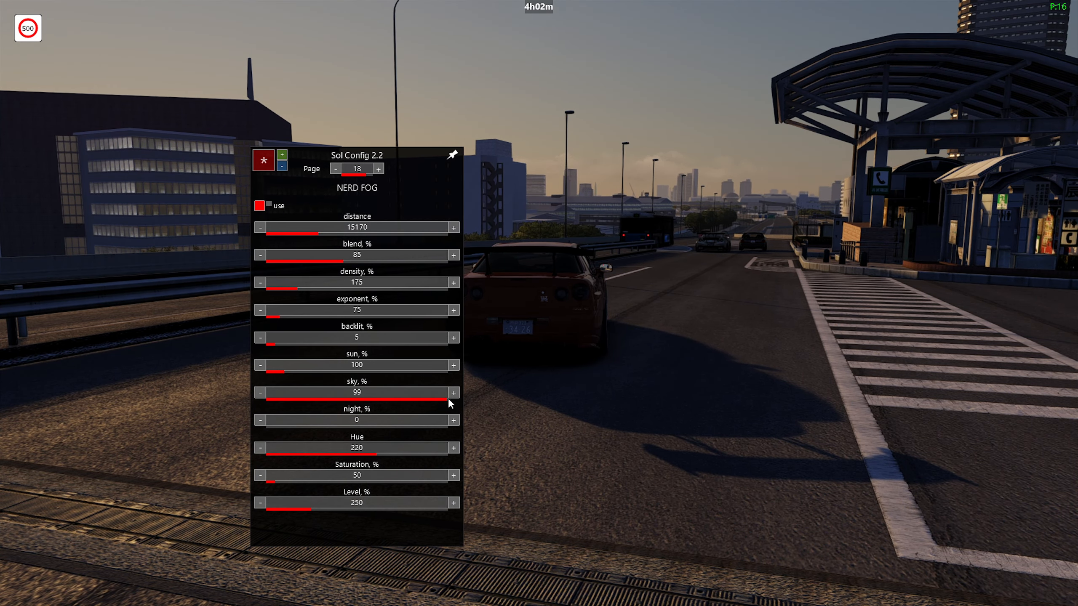
left_click_drag(589, 304, 560, 319)
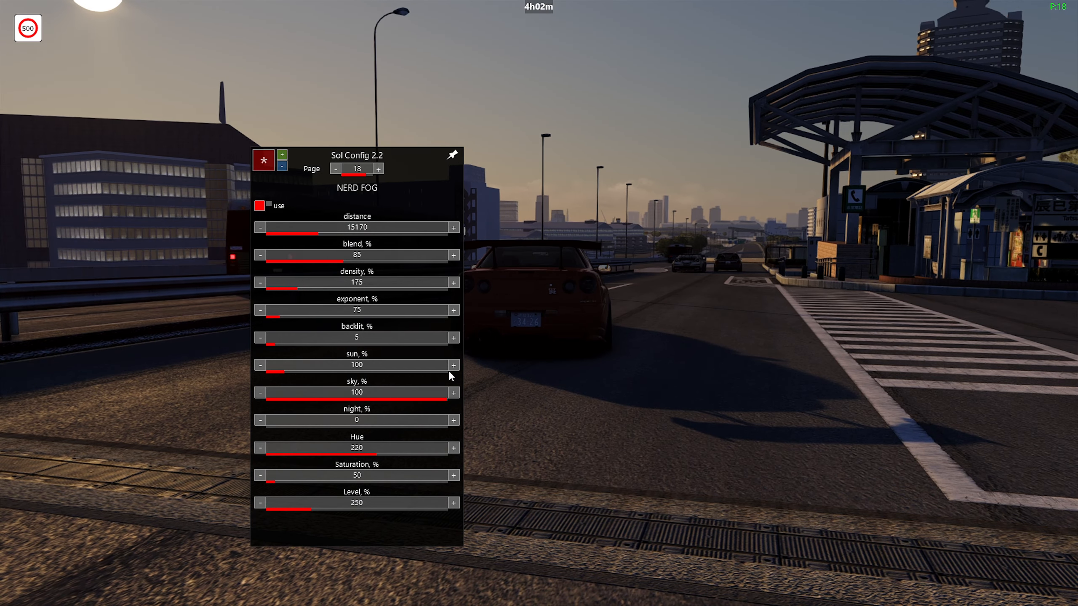
left_click_drag(494, 366, 575, 367)
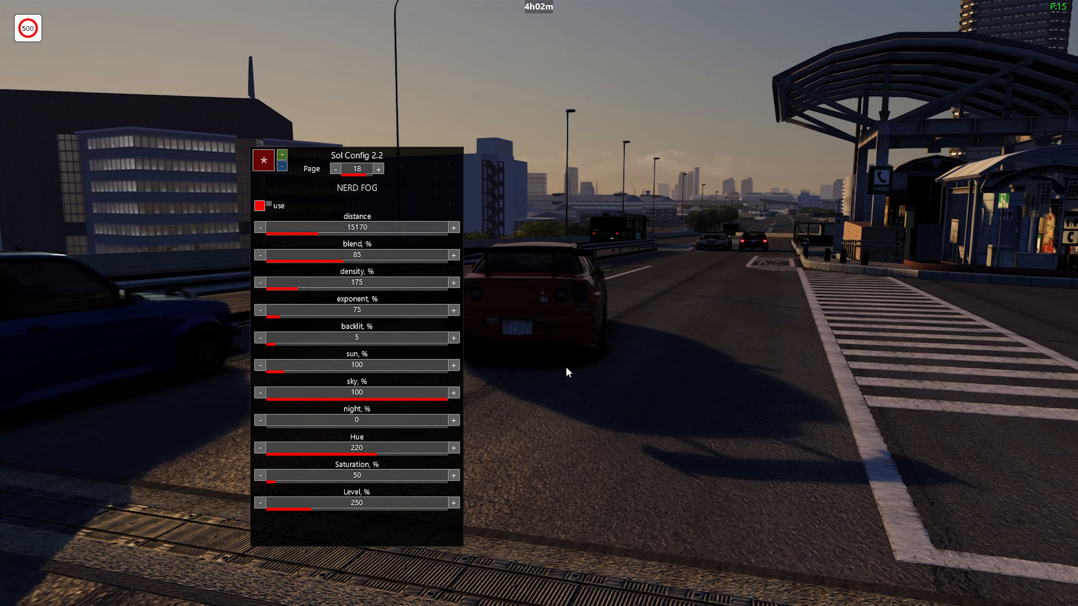
Step: Try the fog distance at 2357 and 16383, then set it to 12500
left_click(271, 233)
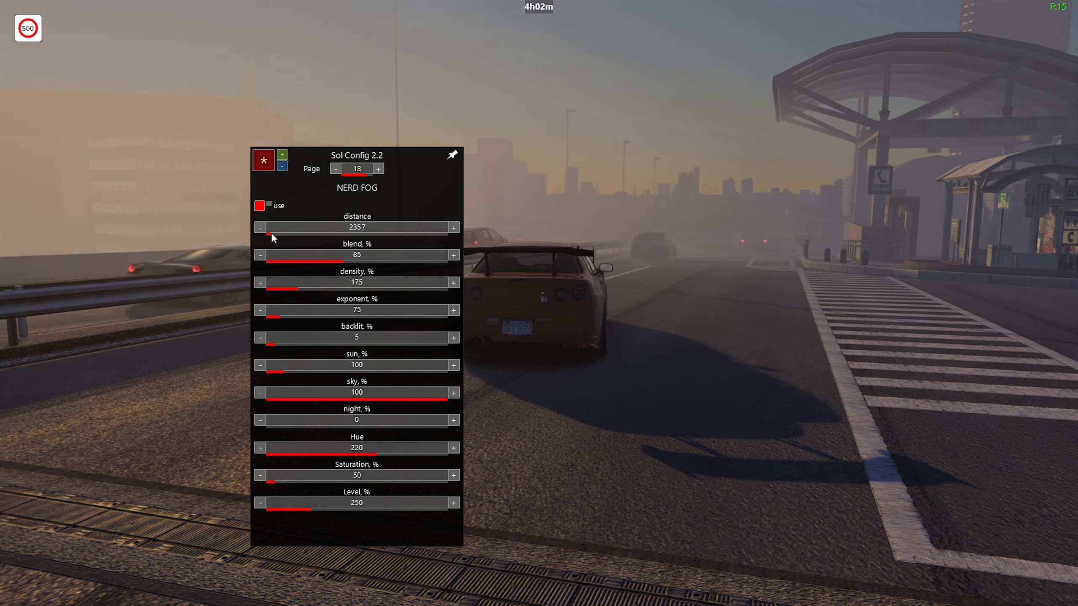
left_click(320, 233)
left_click(320, 233)
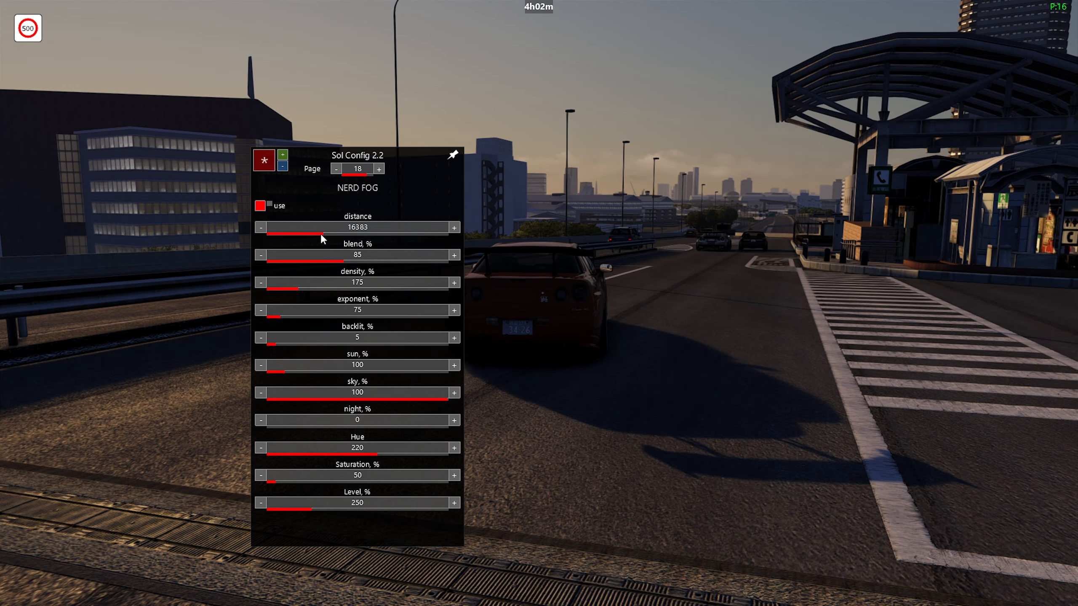
left_click(307, 234)
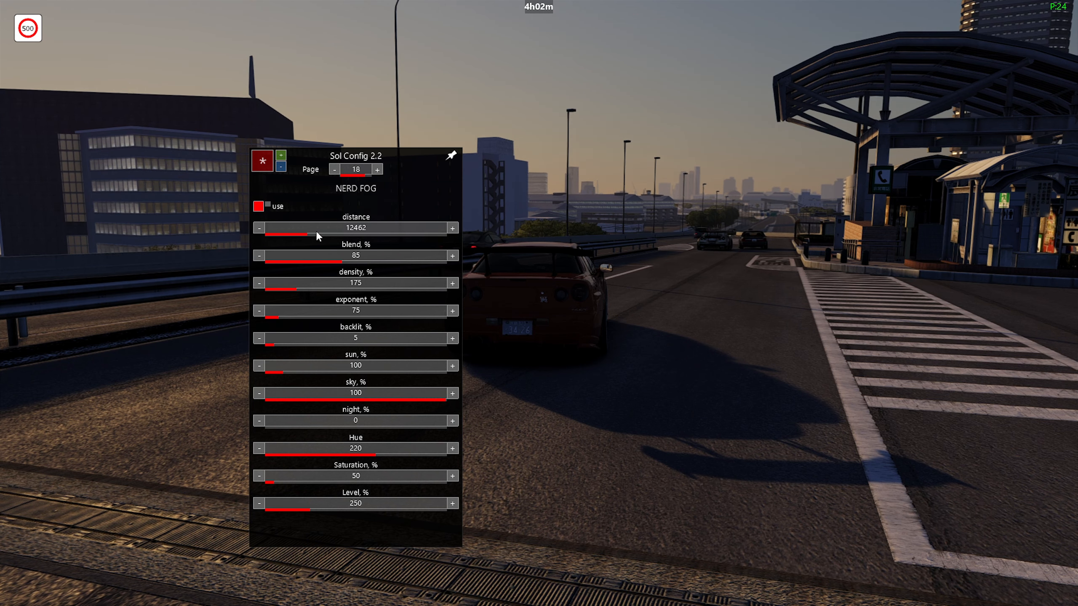
left_click(452, 228)
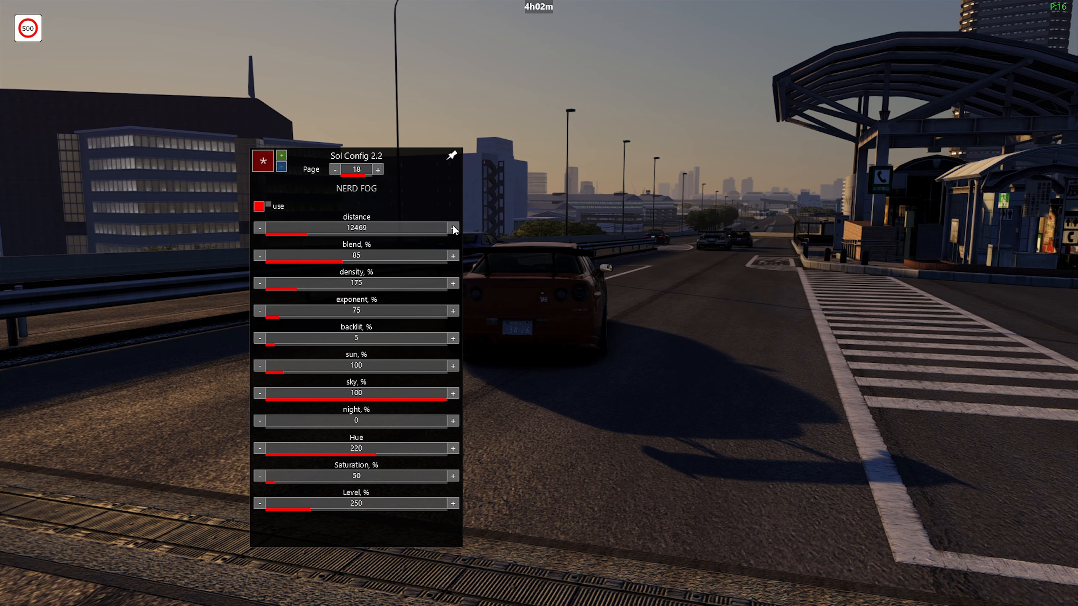
left_click(453, 228)
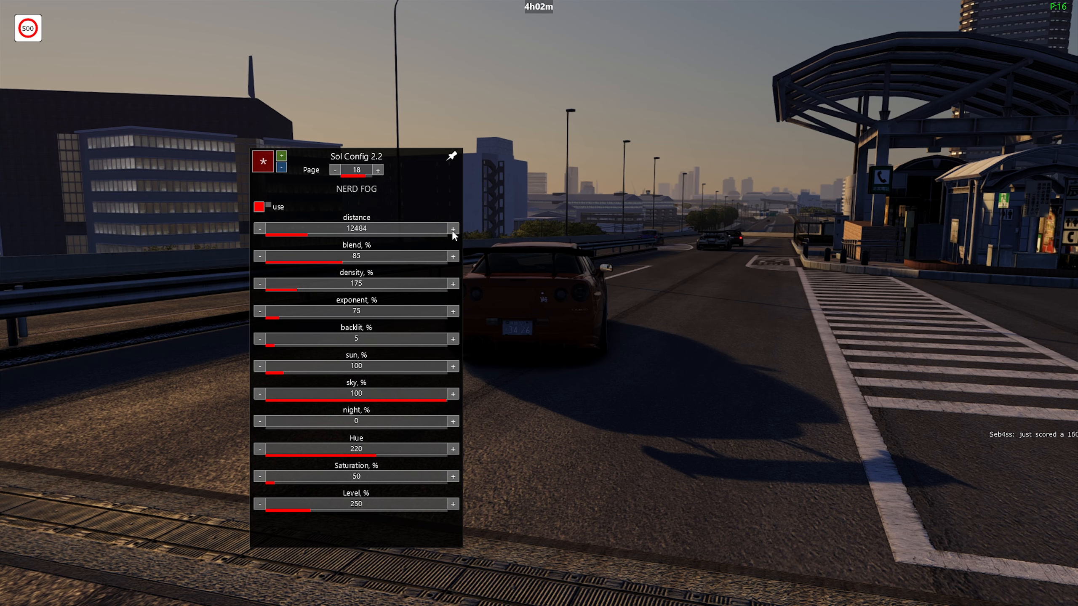
left_click(453, 229)
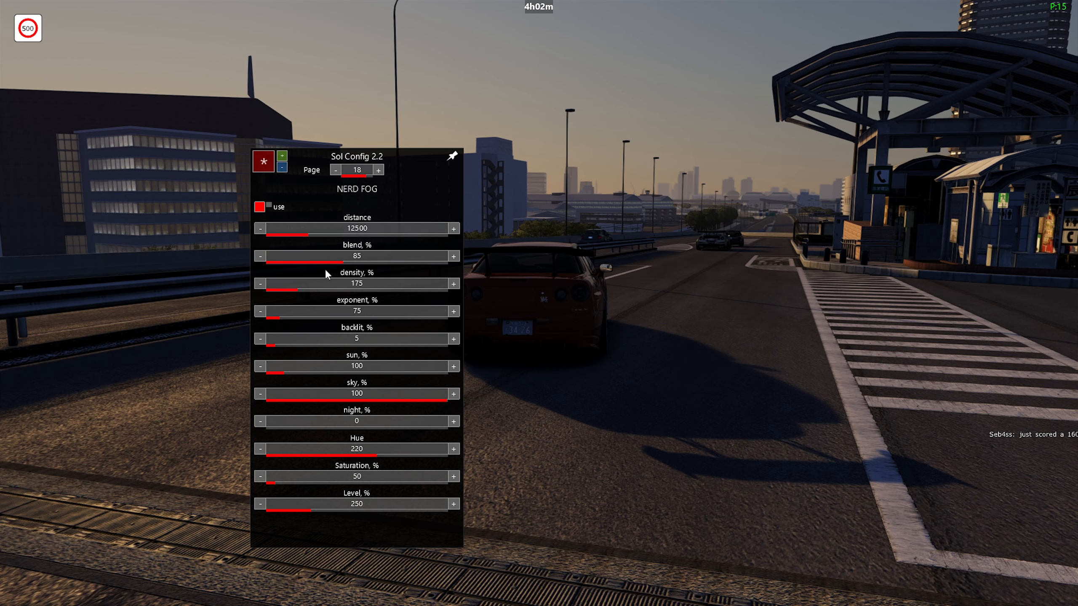
Step: Compare the fog blend at 102%, 10% and 142%, then set it to 90%
left_click_drag(337, 272, 359, 261)
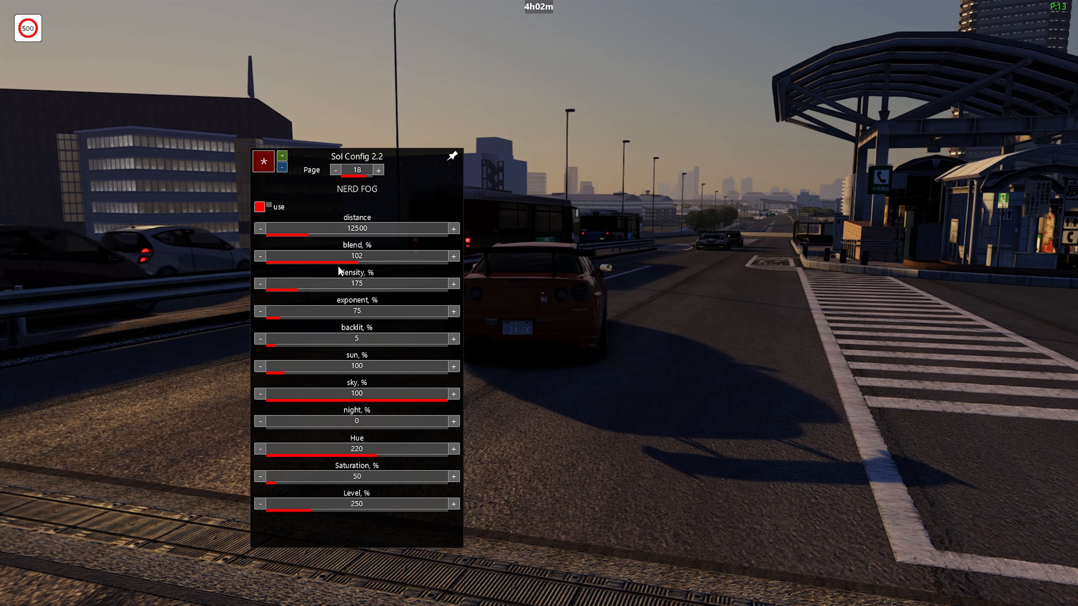
left_click_drag(331, 269, 277, 263)
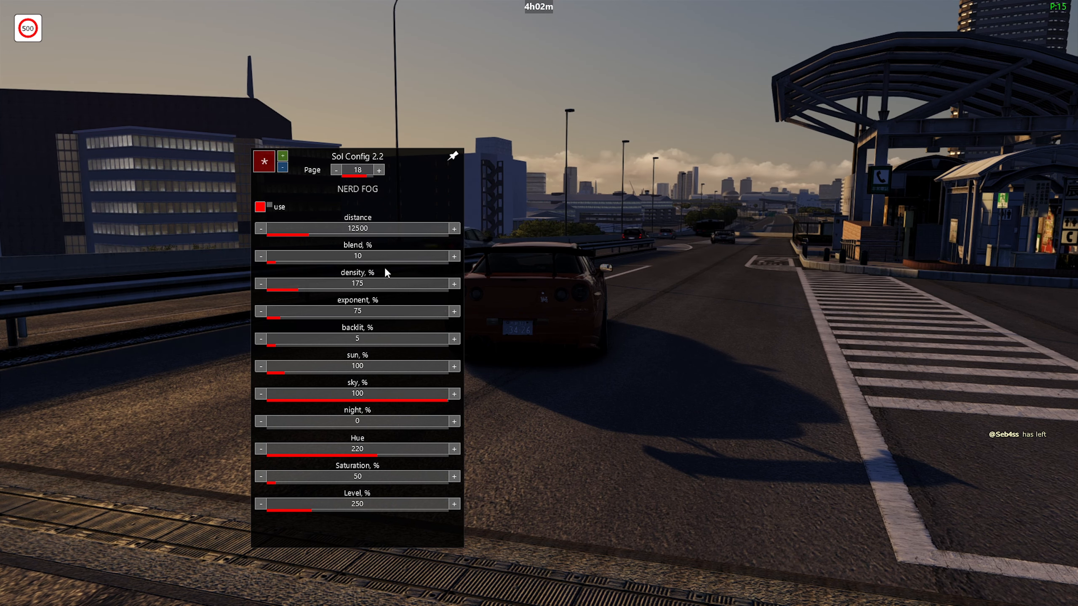
left_click(396, 263)
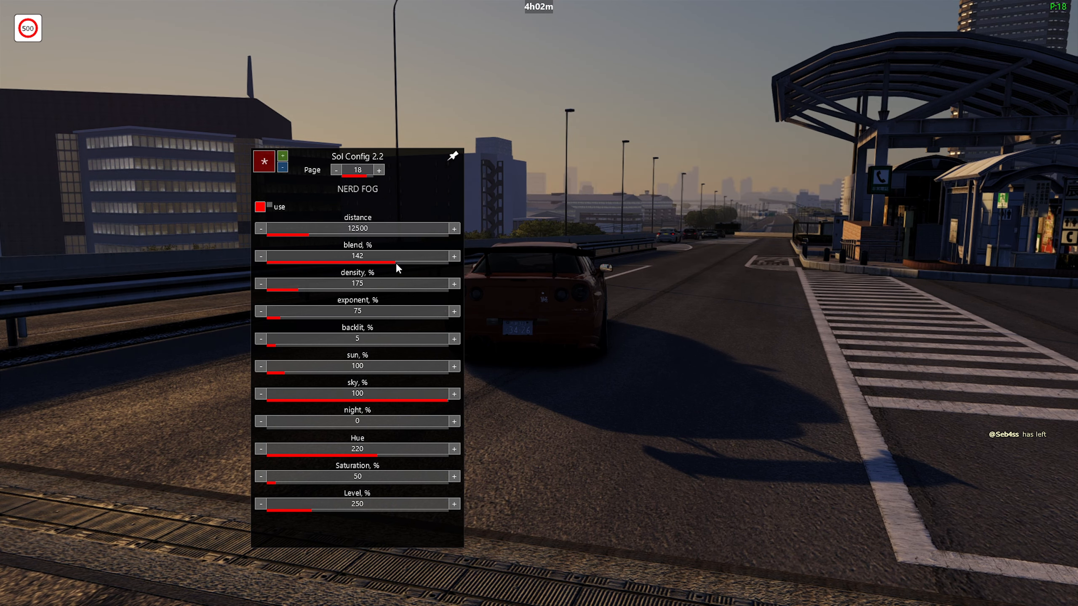
left_click(349, 263)
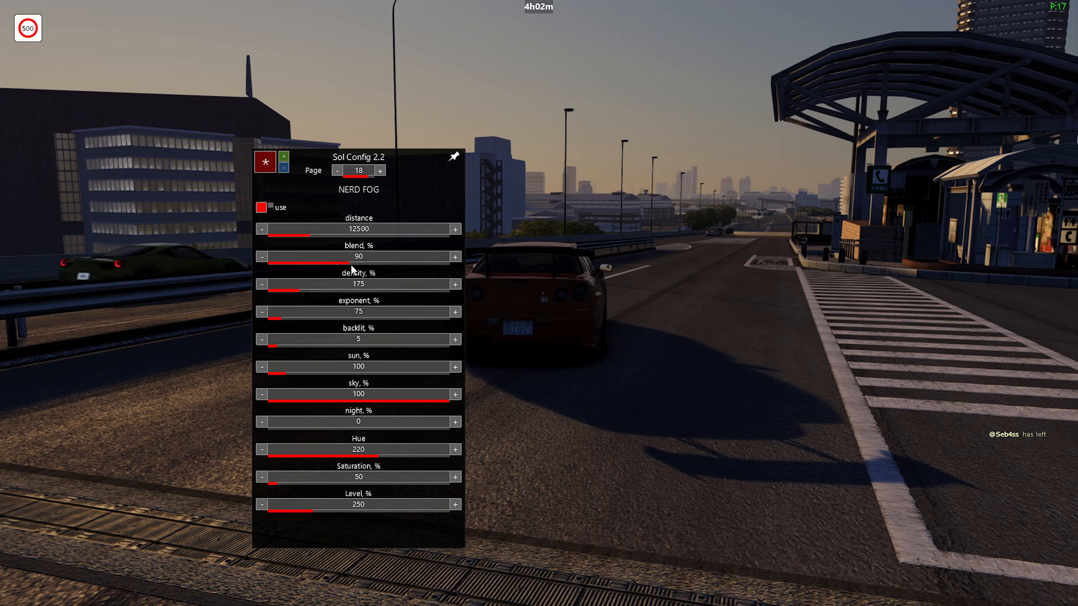
left_click_drag(621, 277, 578, 251)
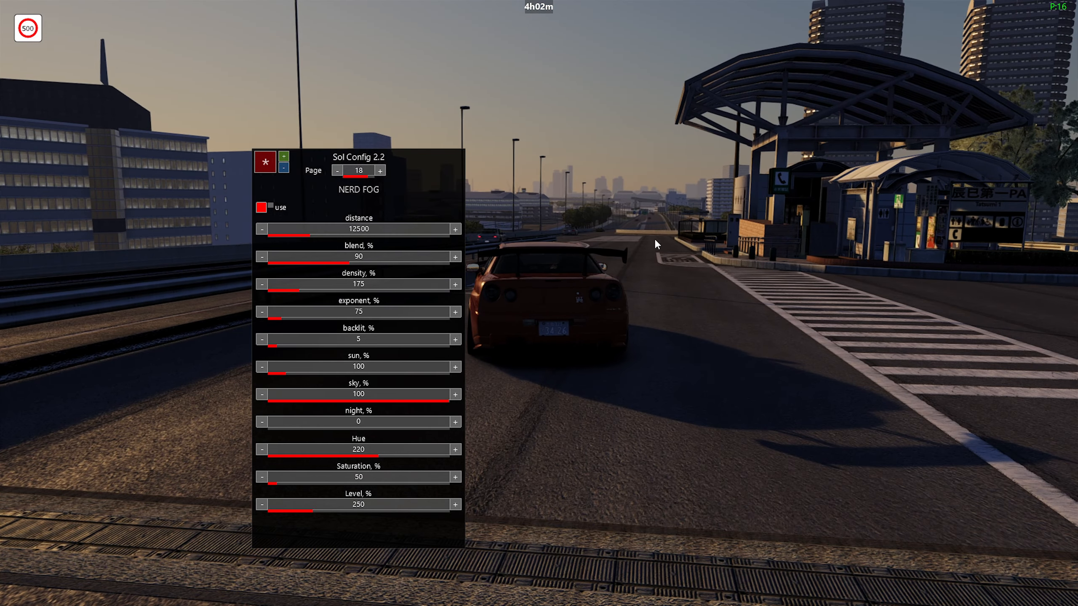
Step: Set the fog's sun value to 130% and check the scene from different angles
left_click_drag(655, 238, 877, 95)
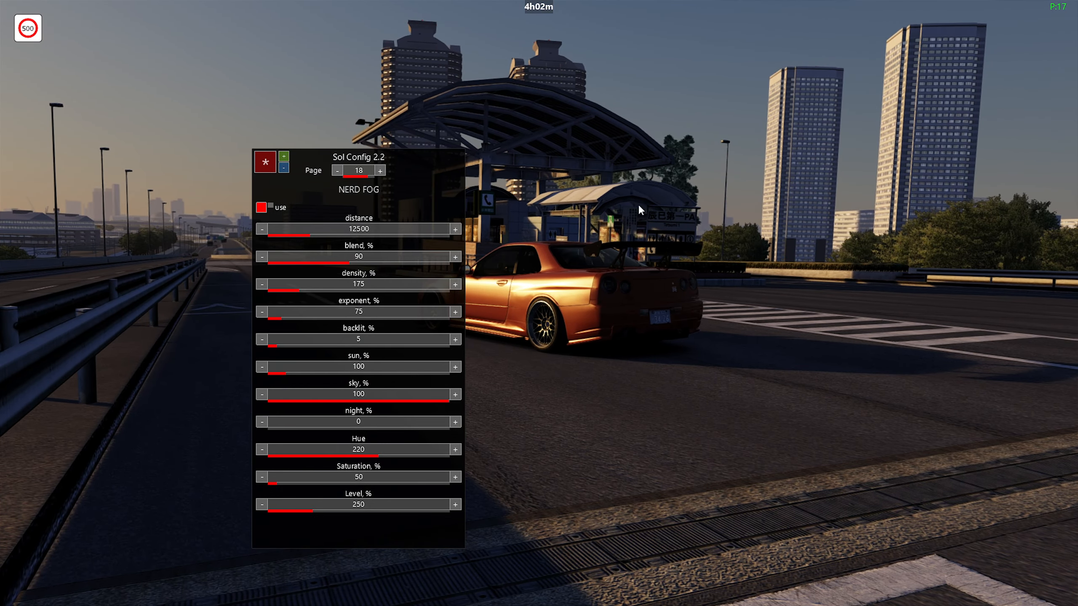
left_click_drag(641, 209, 601, 286)
left_click_drag(541, 265, 408, 309)
left_click_drag(595, 311, 556, 313)
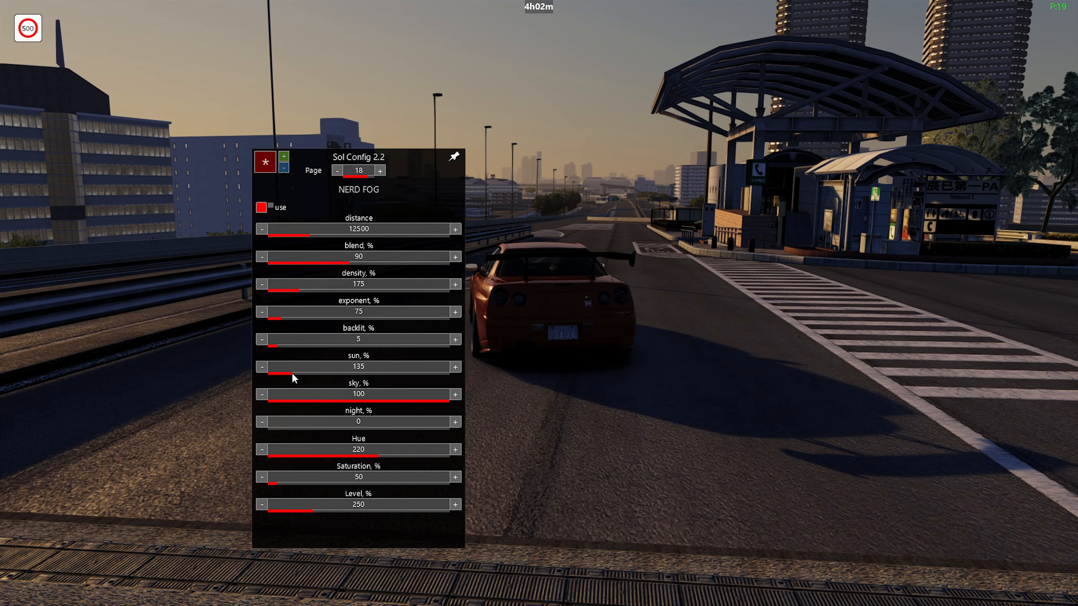
left_click(265, 370)
left_click_drag(700, 298, 592, 252)
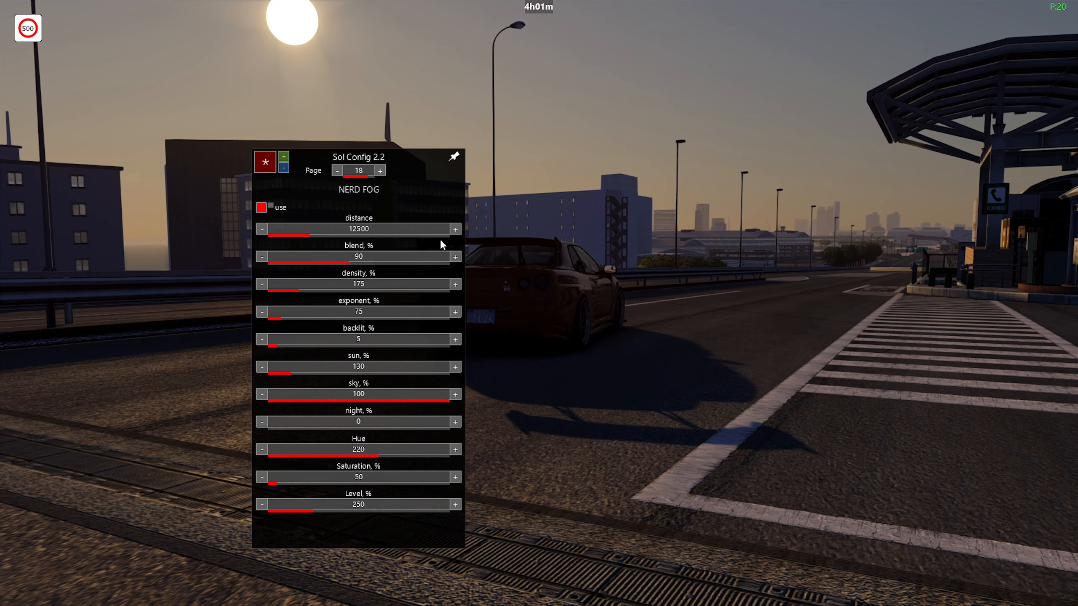
Step: Go to the CSP Lights settings on page 20 and set the daytime bounced light to 60%
left_click(380, 171)
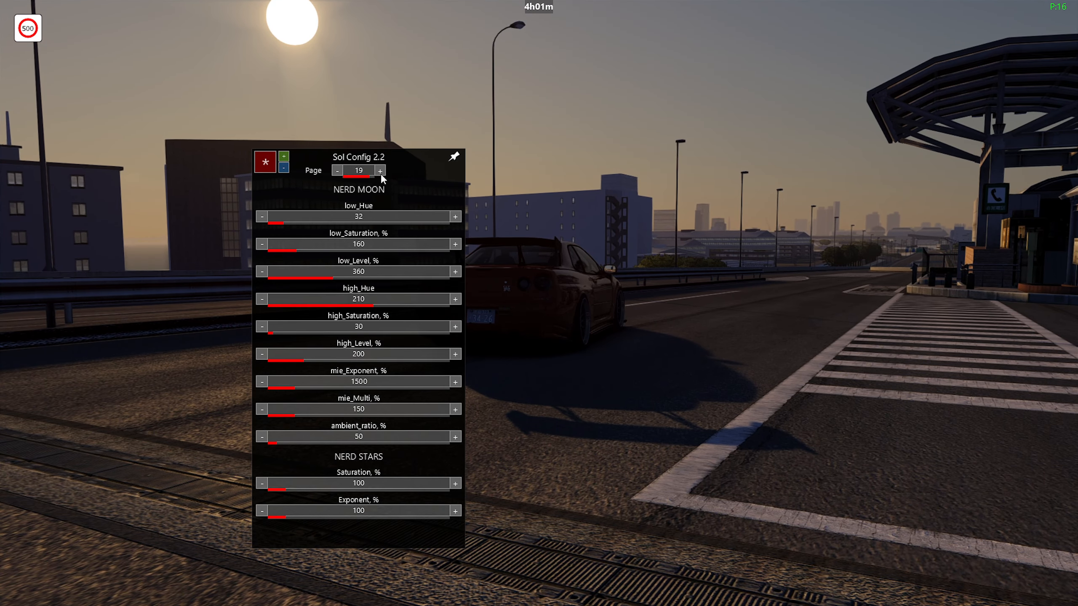
left_click(379, 171)
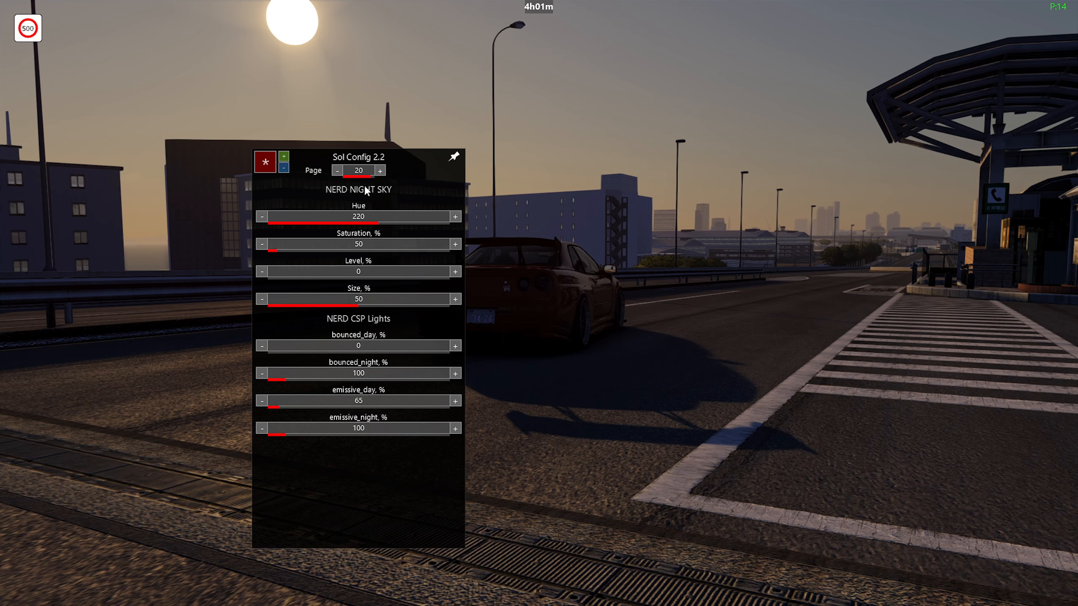
left_click_drag(635, 291, 682, 324)
left_click(280, 346)
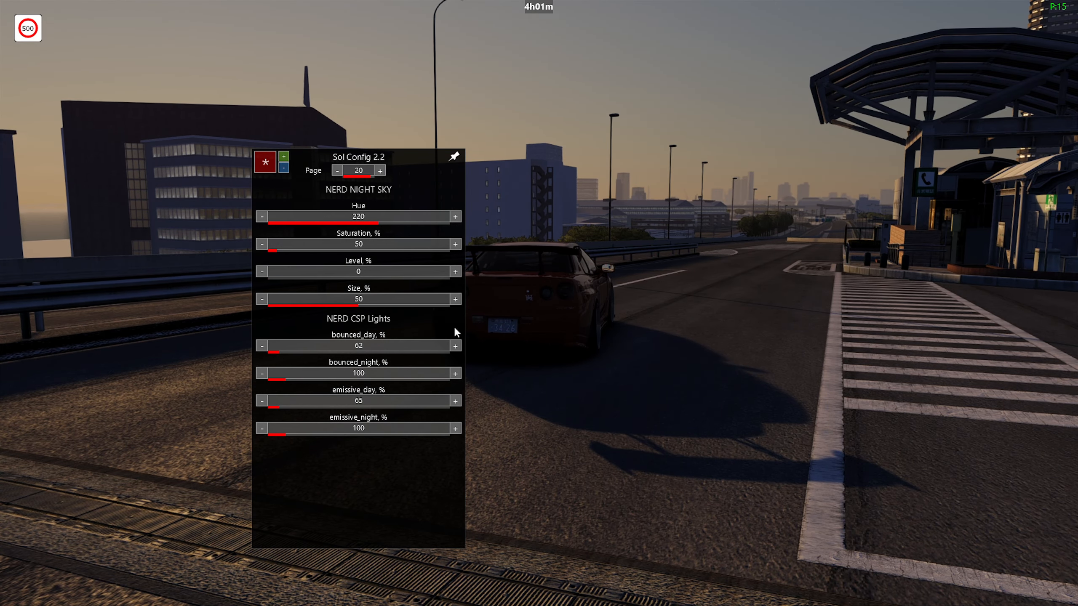
left_click(258, 346)
left_click(258, 347)
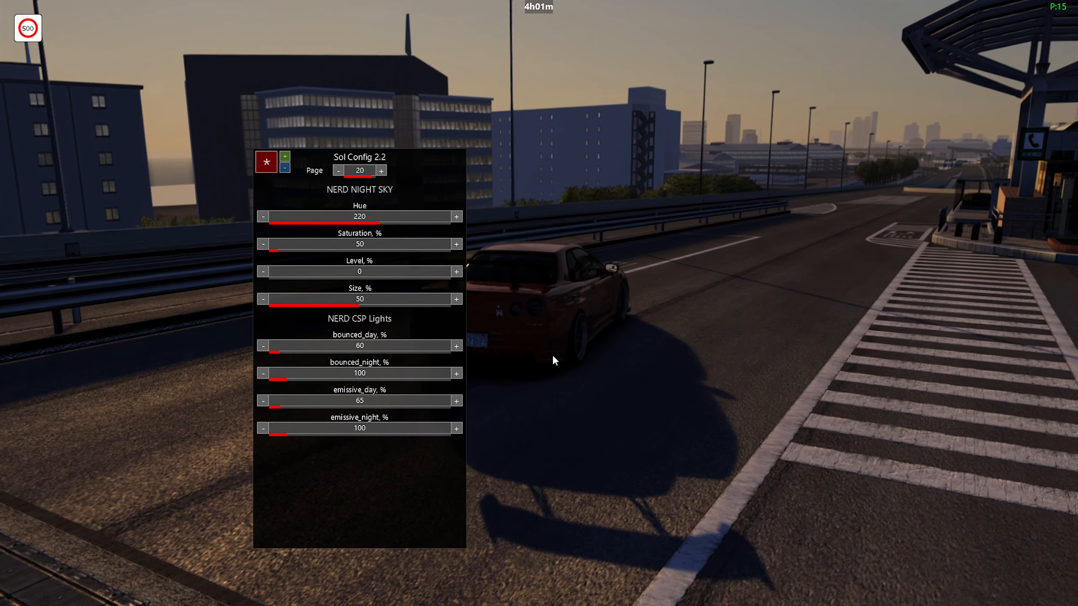
left_click_drag(532, 349, 591, 324)
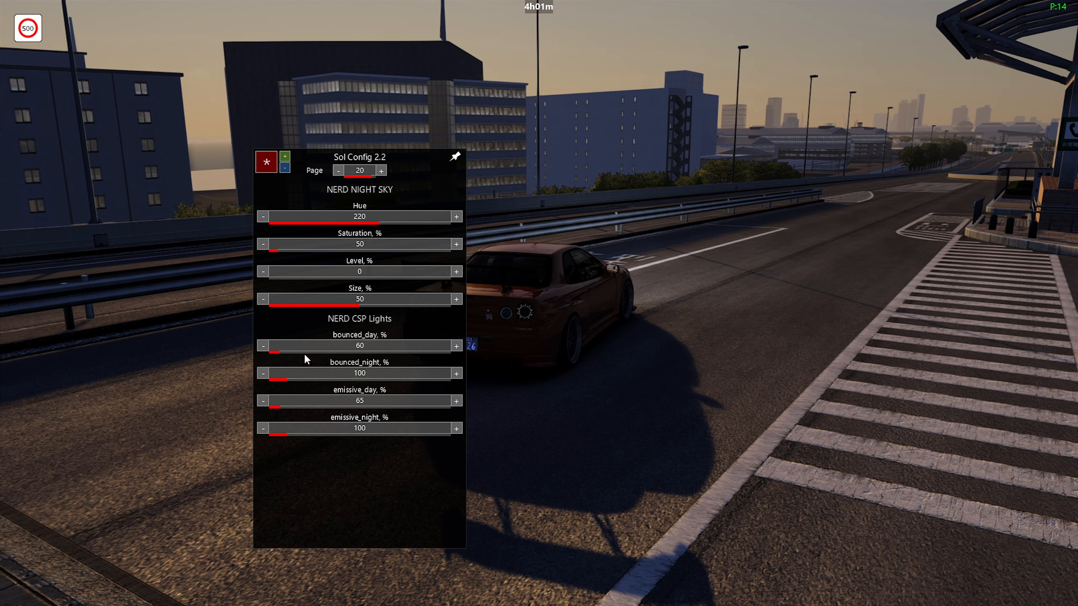
Step: Set both the night and the daytime bounced light to 50%
left_click(281, 380)
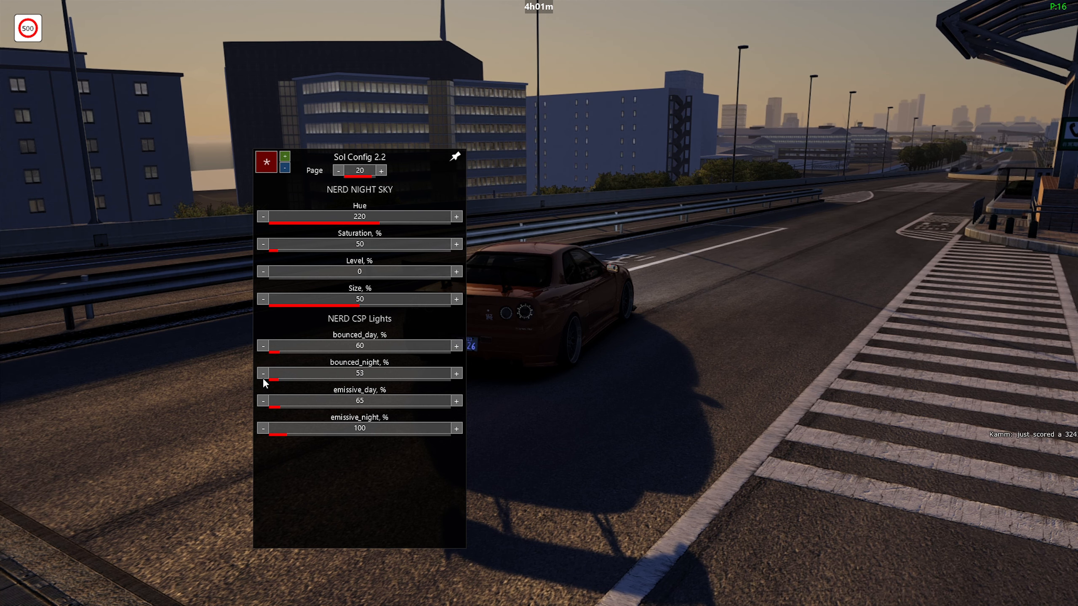
left_click(264, 374)
left_click(263, 374)
left_click(263, 374)
left_click(265, 346)
left_click(264, 347)
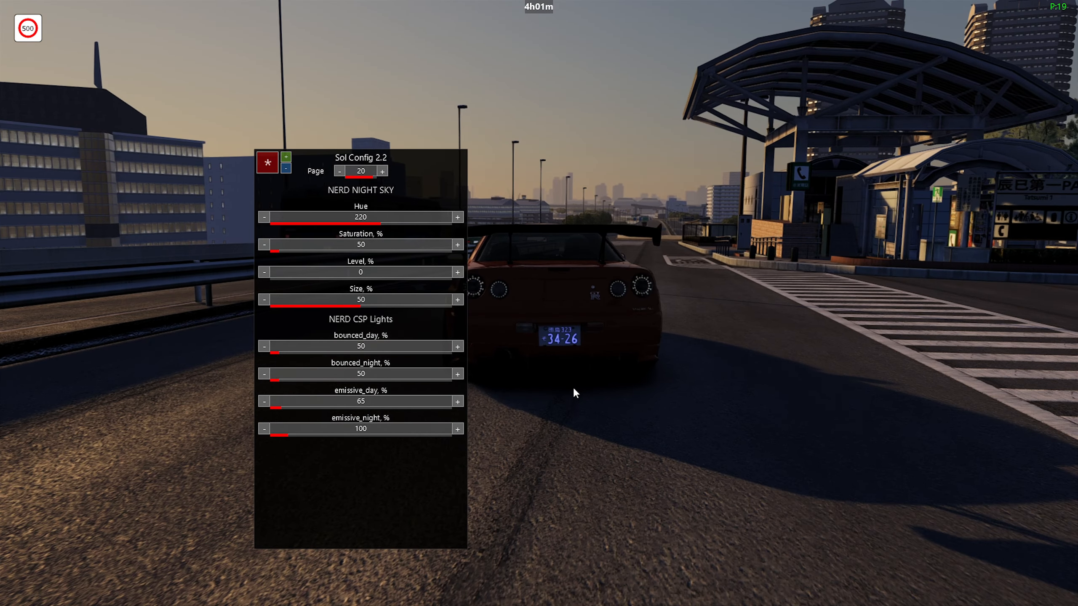
Step: Try the daytime emissive at 612% and 62%, then set both daytime and night emissive to 200%
left_click_drag(574, 390, 679, 361)
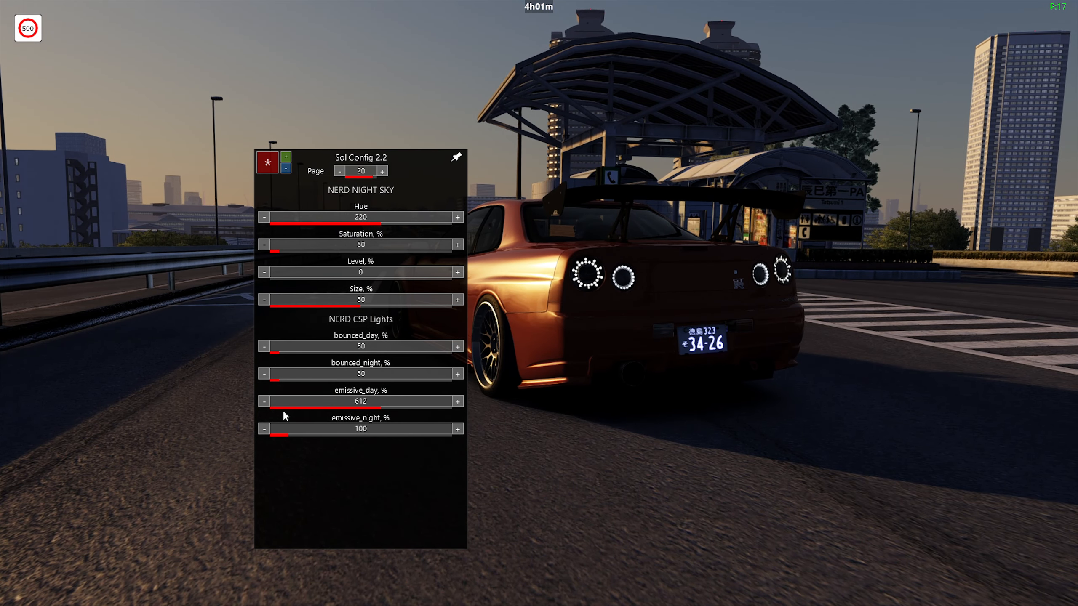
left_click(282, 407)
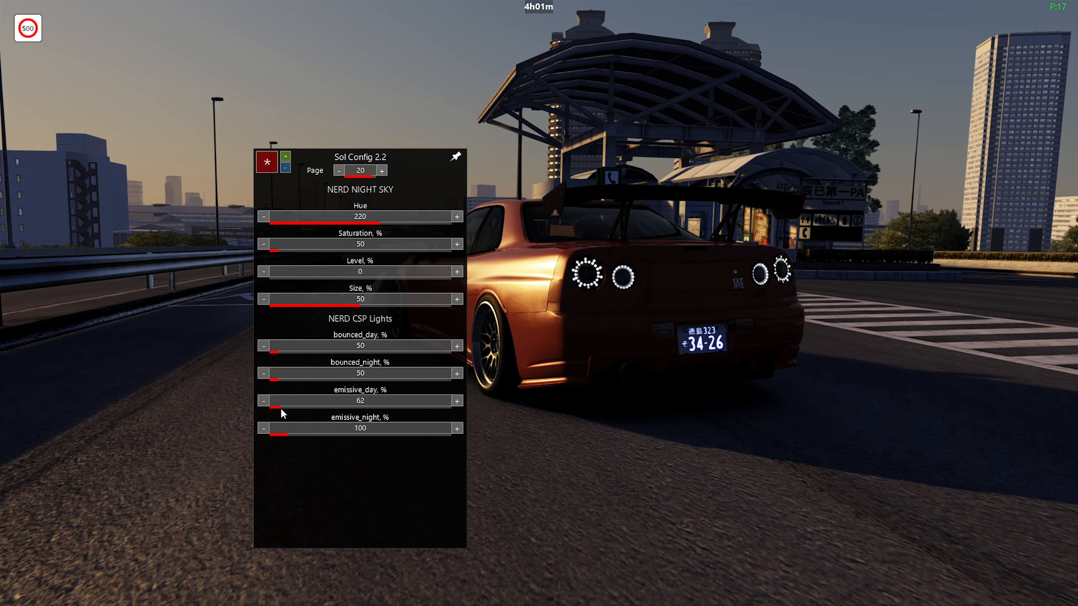
left_click(309, 407)
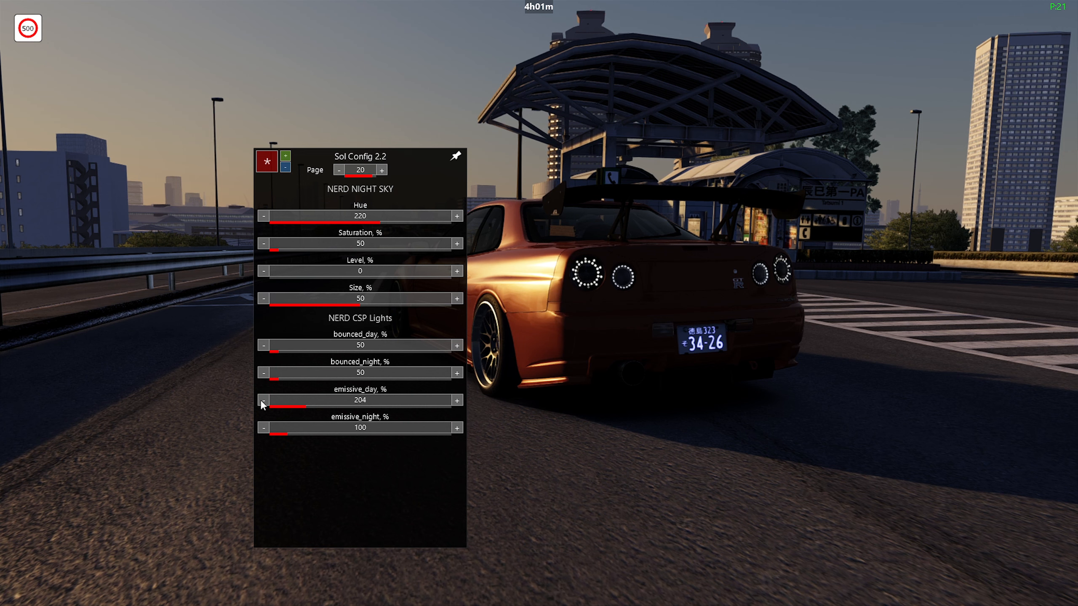
left_click(298, 434)
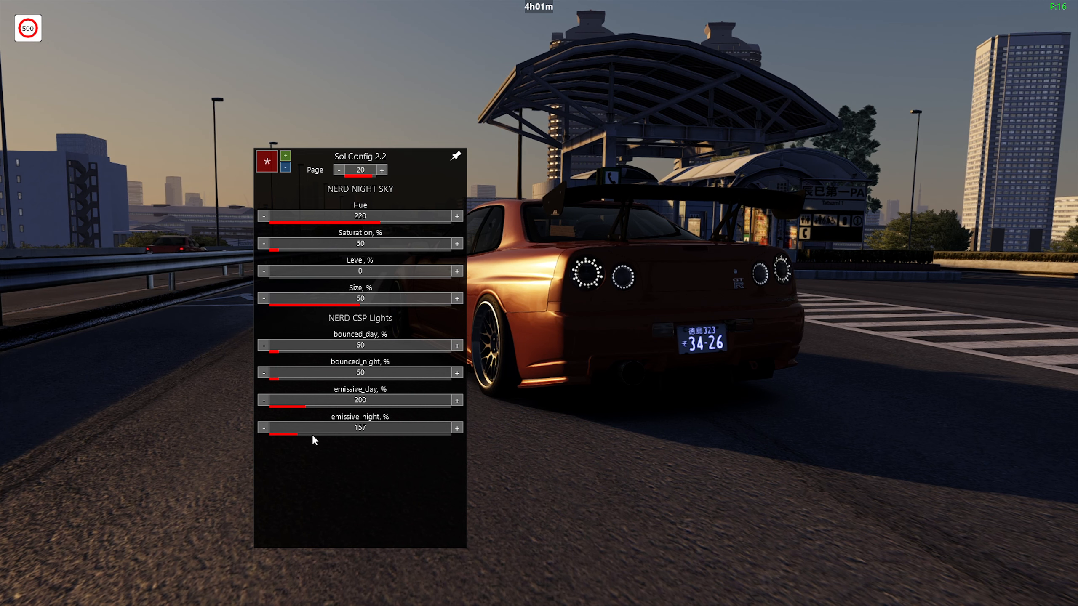
left_click(300, 433)
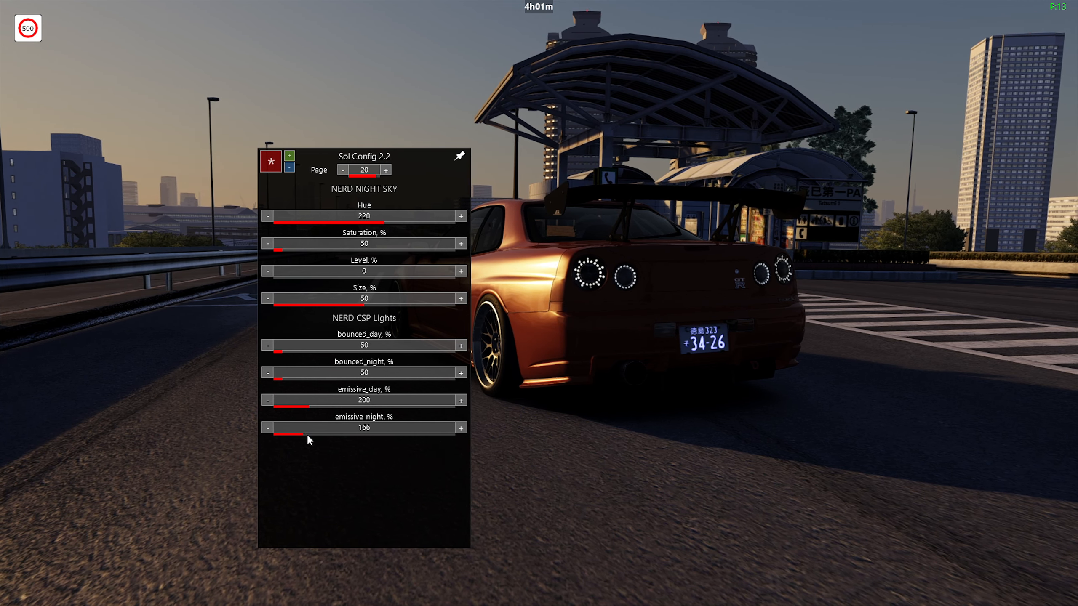
left_click(310, 434)
left_click_drag(595, 361, 734, 314)
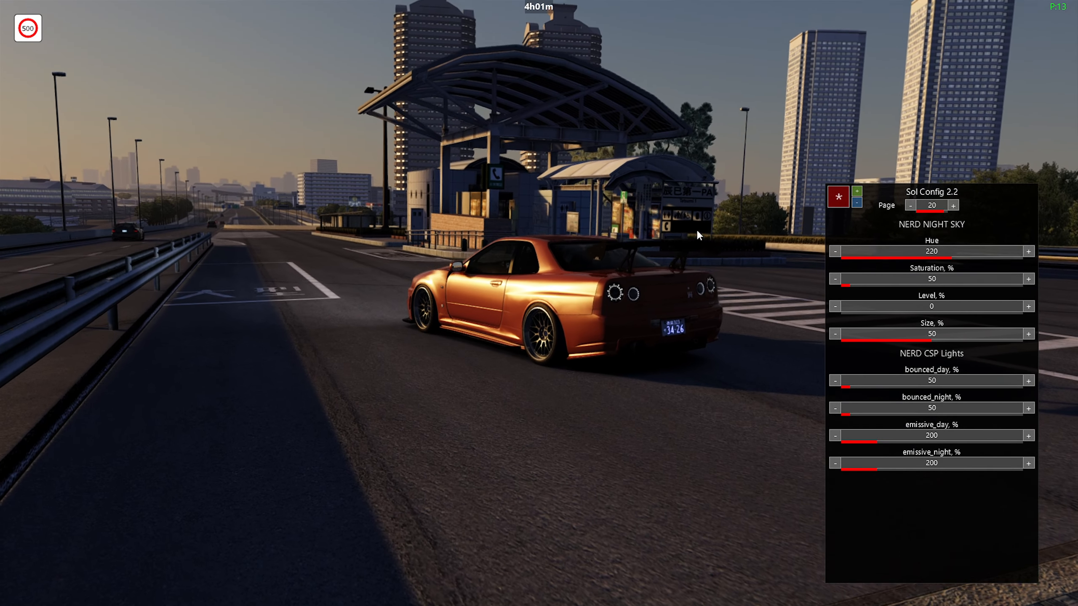
left_click_drag(697, 231, 477, 242)
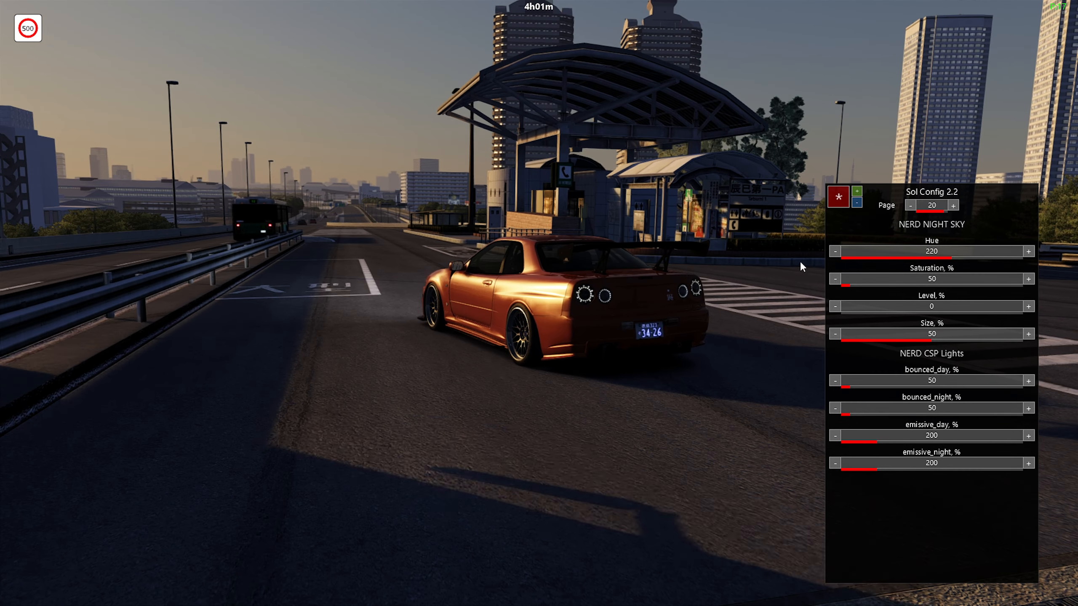
Step: Return to the NERD AMBIENT settings on page 17 and compare the ambient saturation at 1%, 198% and 0%
left_click(911, 206)
left_click(911, 206)
left_click(911, 206)
left_click(911, 206)
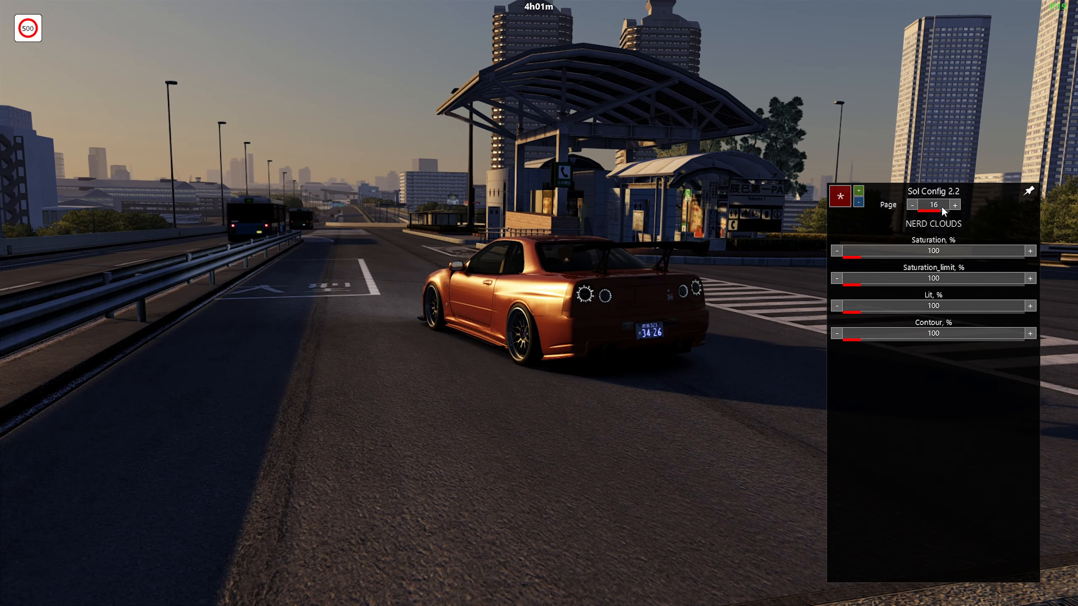
left_click(955, 205)
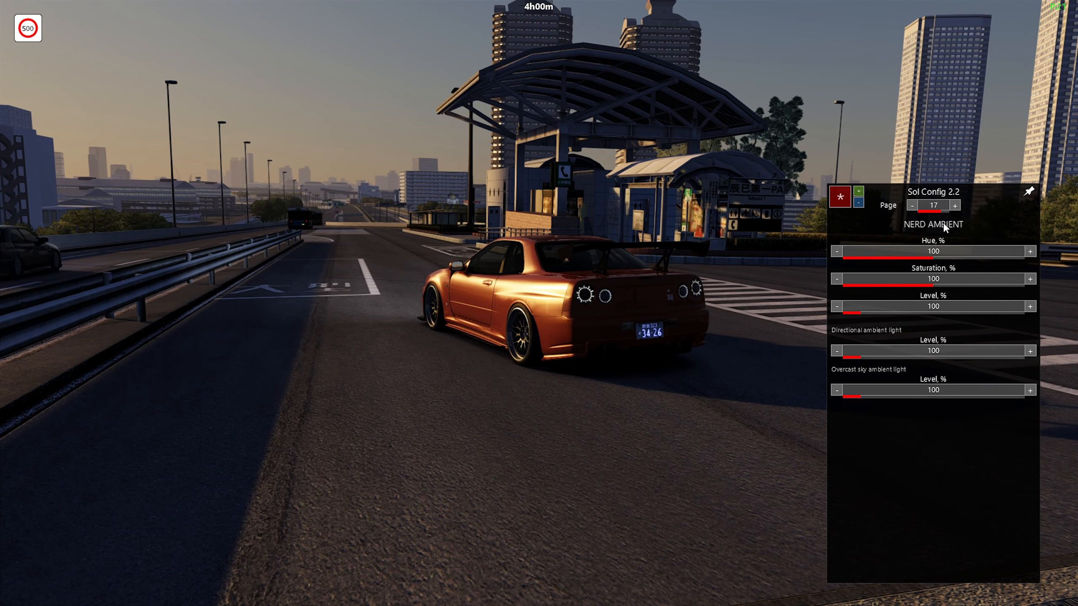
left_click_drag(683, 233, 600, 225)
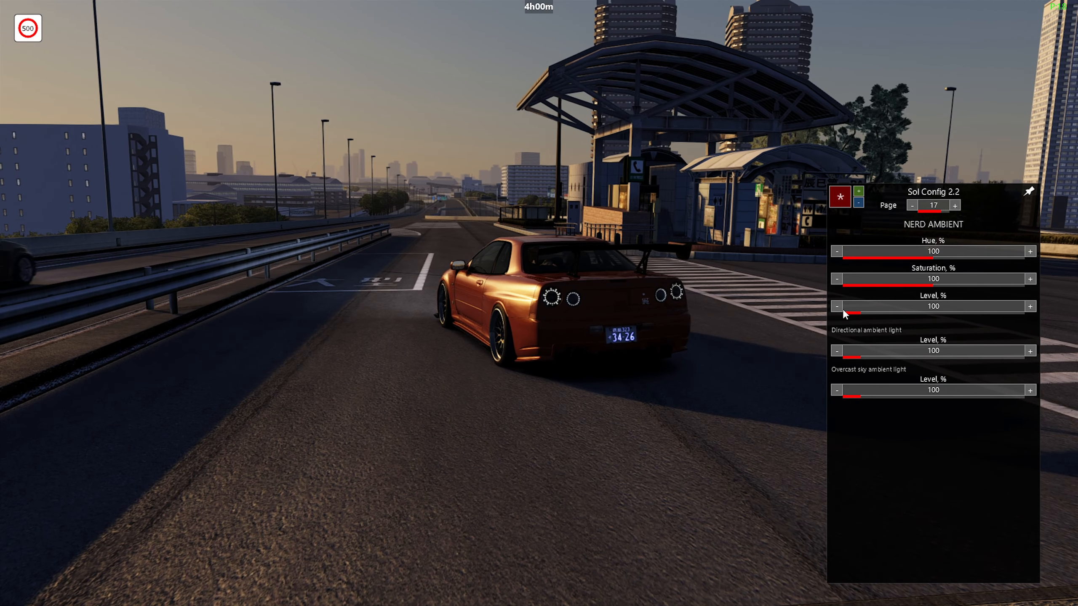
left_click(844, 284)
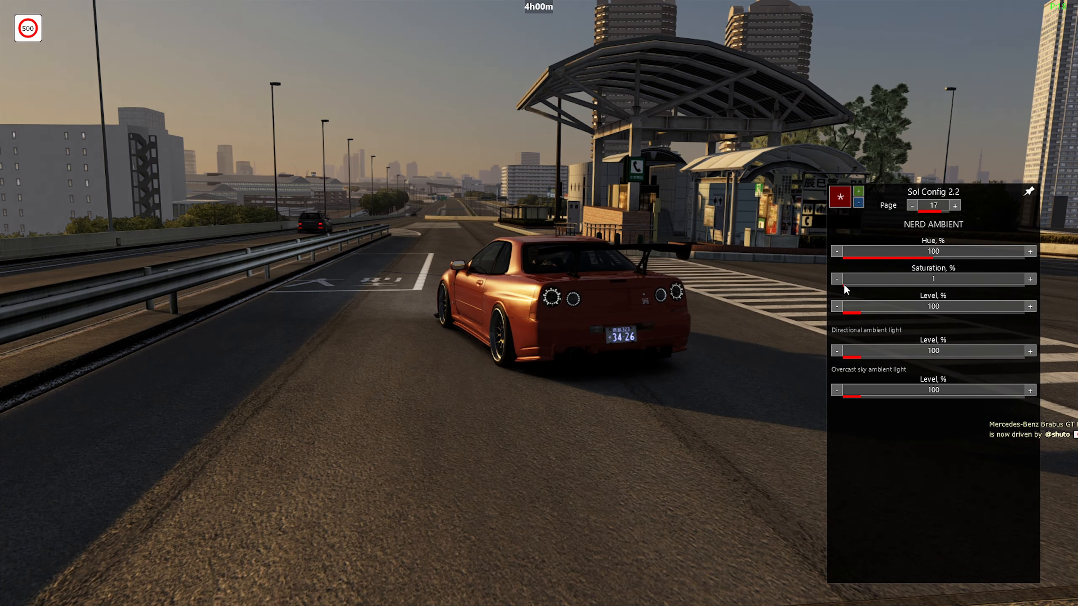
left_click_drag(680, 267, 679, 256)
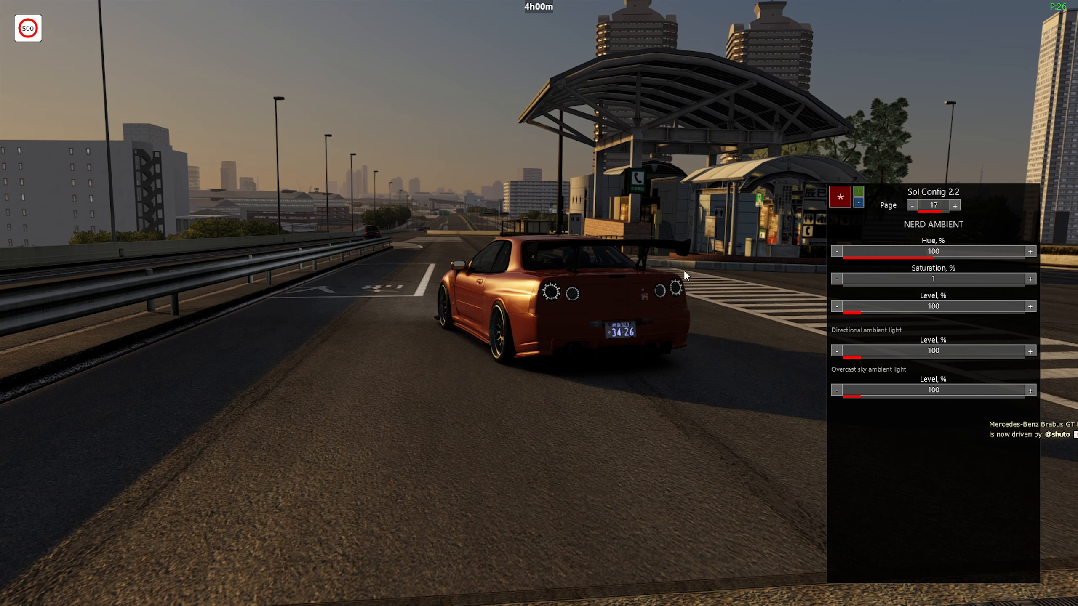
left_click(1023, 285)
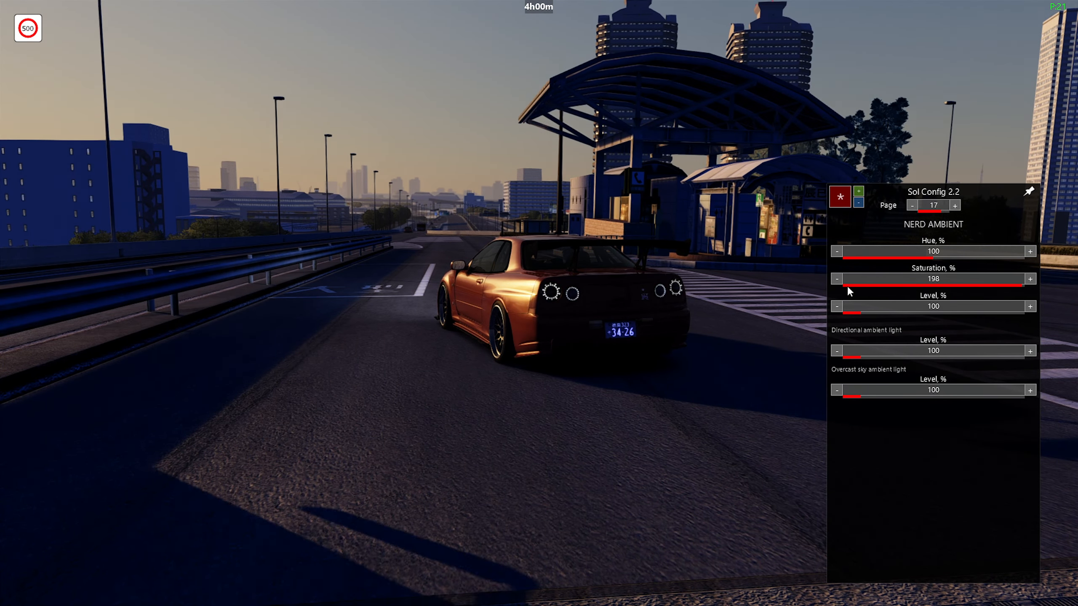
left_click(844, 286)
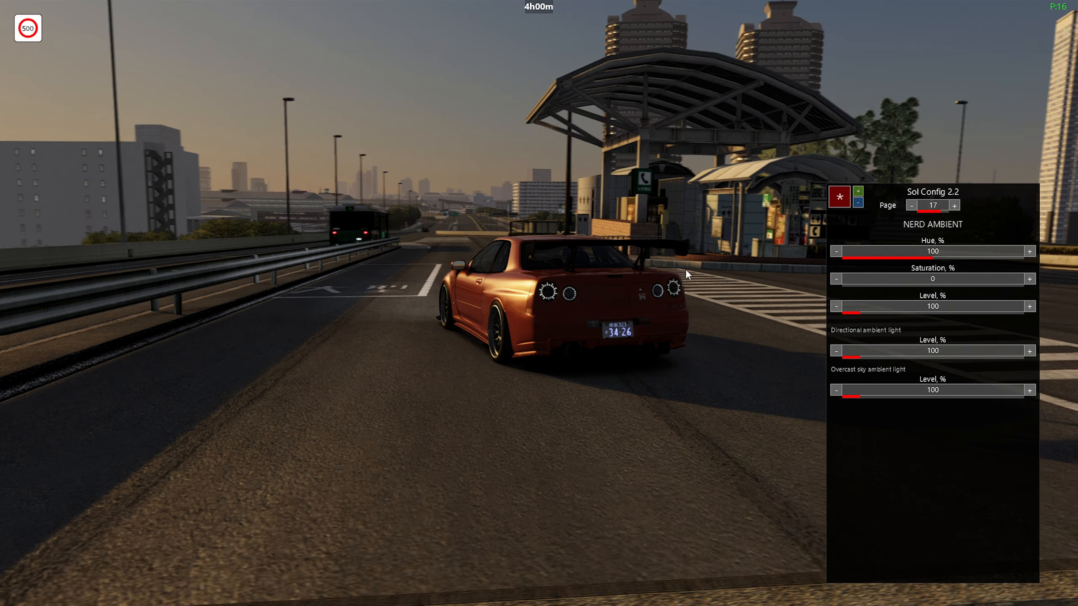
left_click_drag(685, 268, 478, 253)
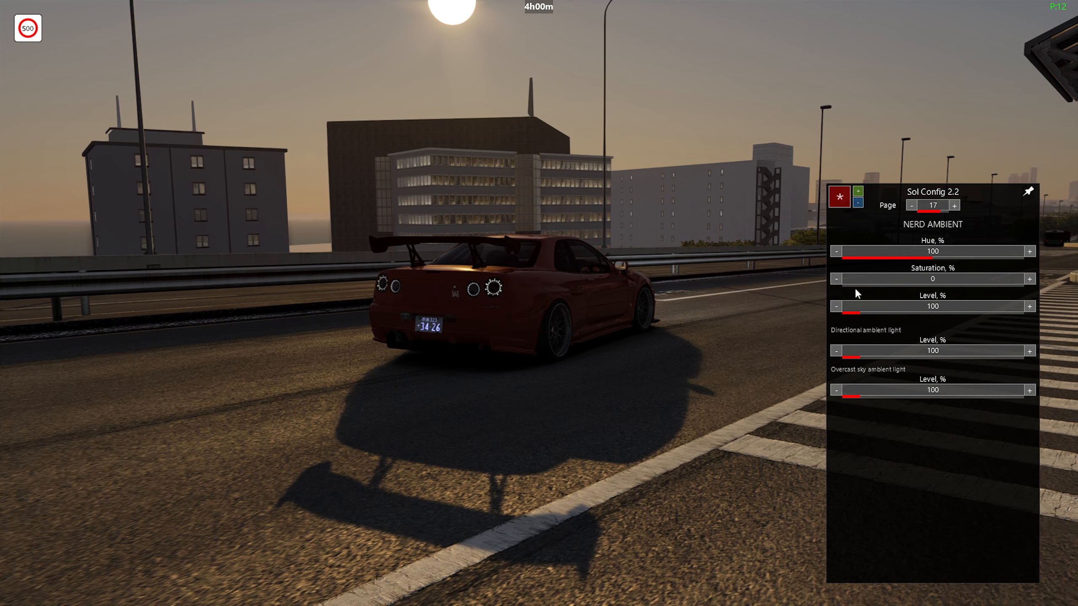
Step: Set the ambient saturation to 30% and check the car and road from different angles
mouse_move(855, 291)
left_mouse_down()
mouse_move(876, 286)
mouse_move(865, 287)
left_mouse_up()
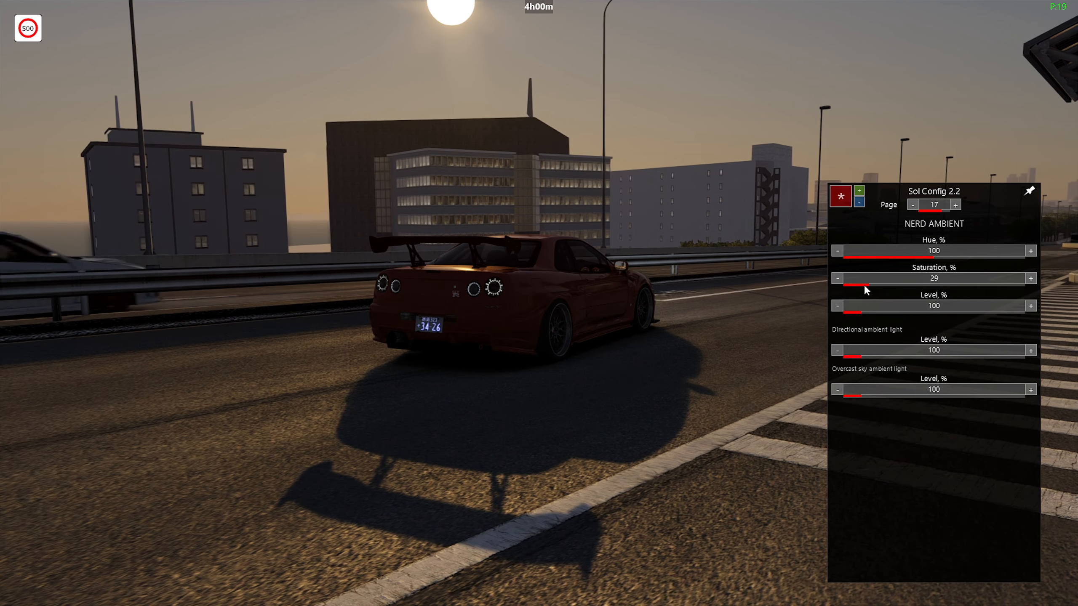
left_click_drag(553, 254, 363, 418)
left_click_drag(528, 367, 412, 240)
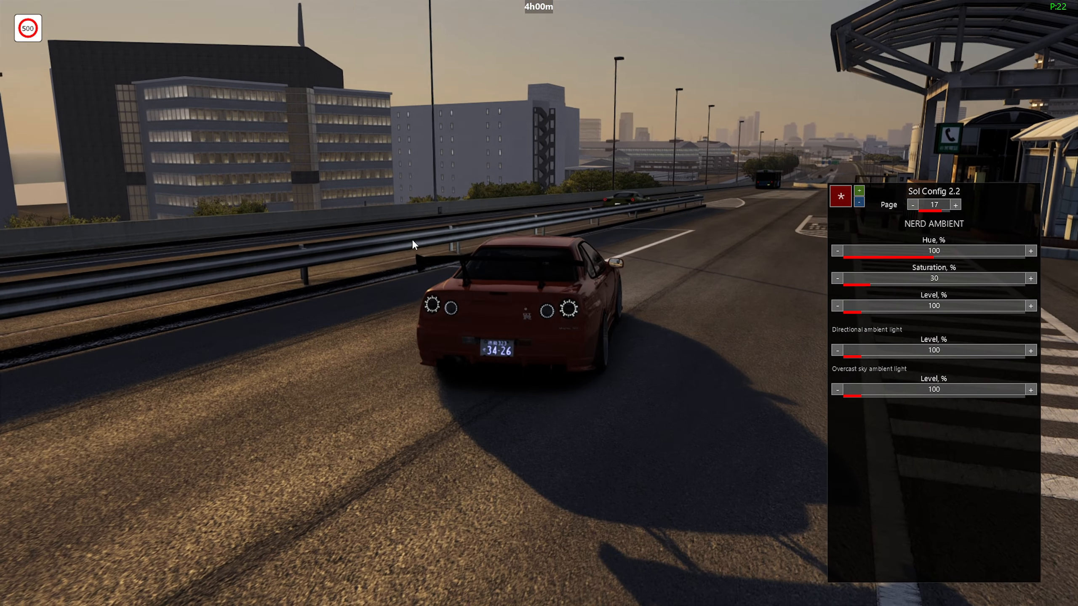
left_click_drag(576, 292, 633, 272)
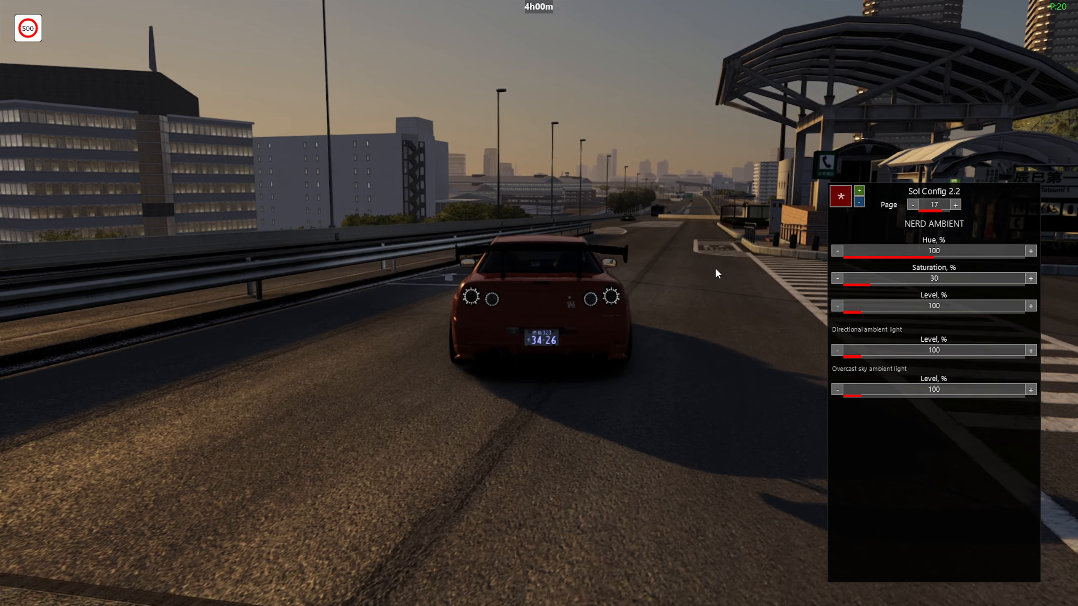
left_click_drag(715, 268, 641, 274)
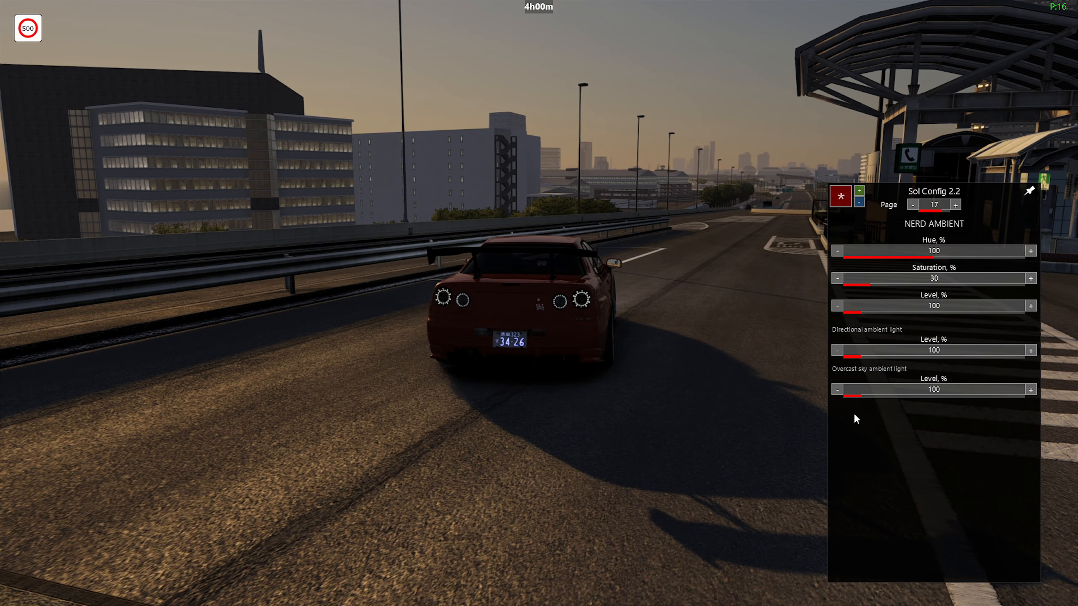
Step: Try the overcast sky ambient light level at 92%, then set it back to 100%
left_click(854, 396)
left_click(860, 394)
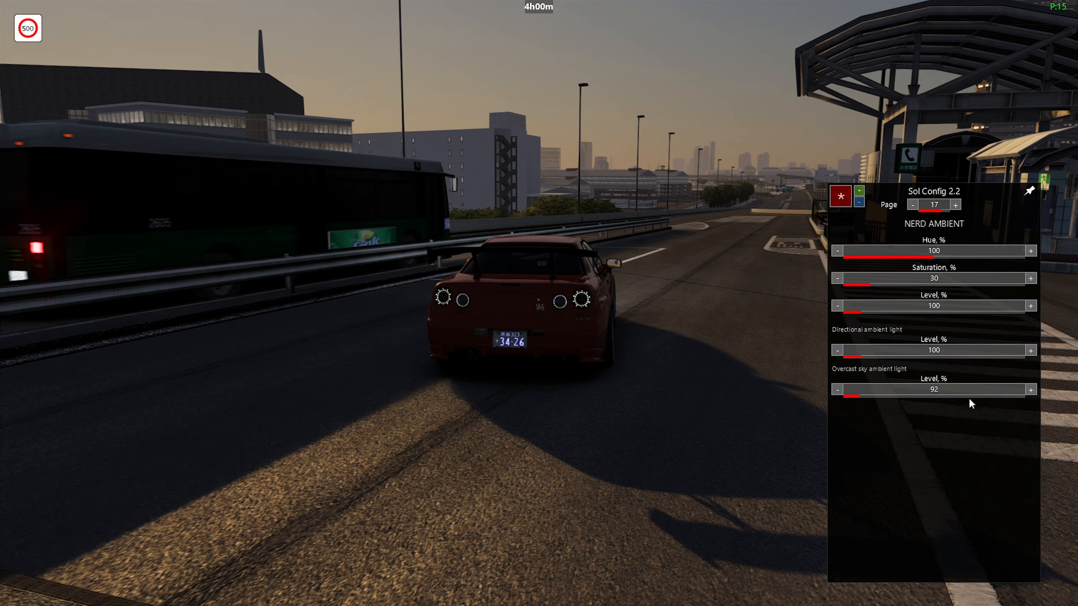
left_click_drag(1019, 357, 1005, 475)
left_click(1032, 393)
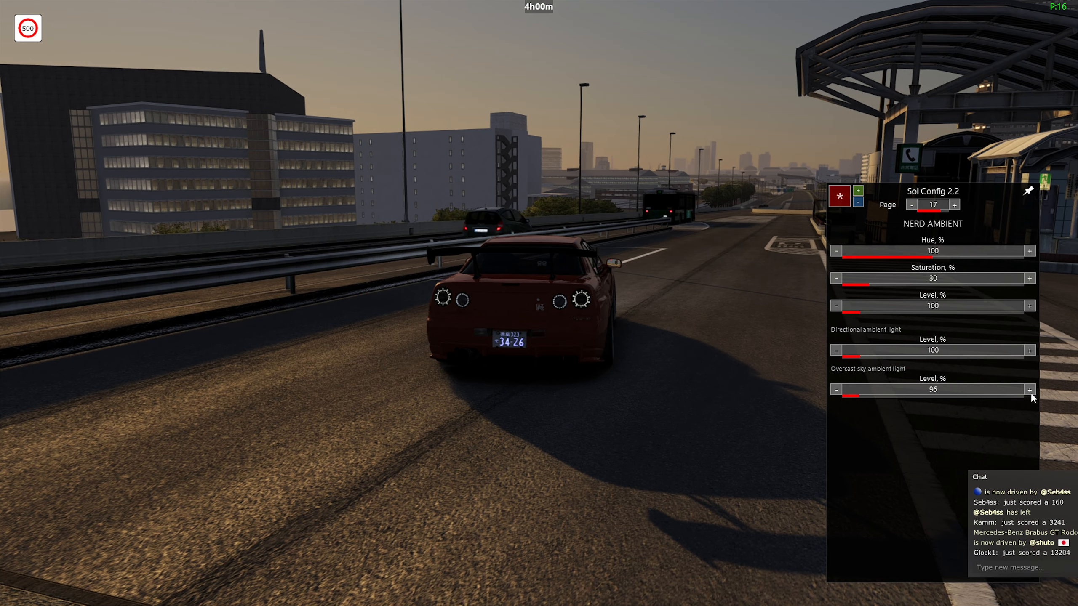
Step: Set the general ambient level to 60%, then go back to the NERD CLOUDS settings on page 16
left_click(854, 313)
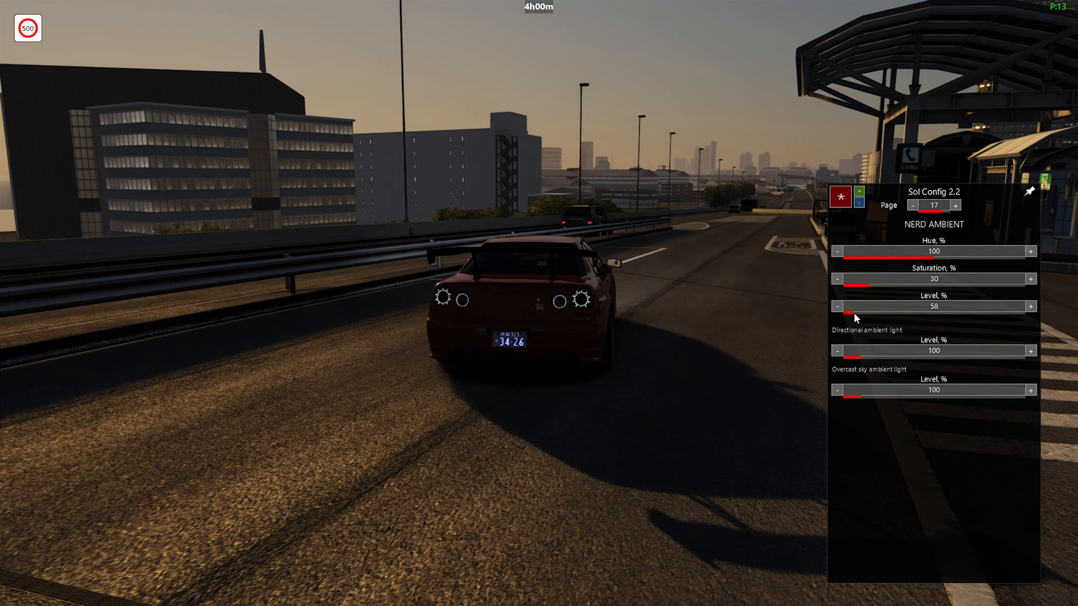
left_click(1031, 307)
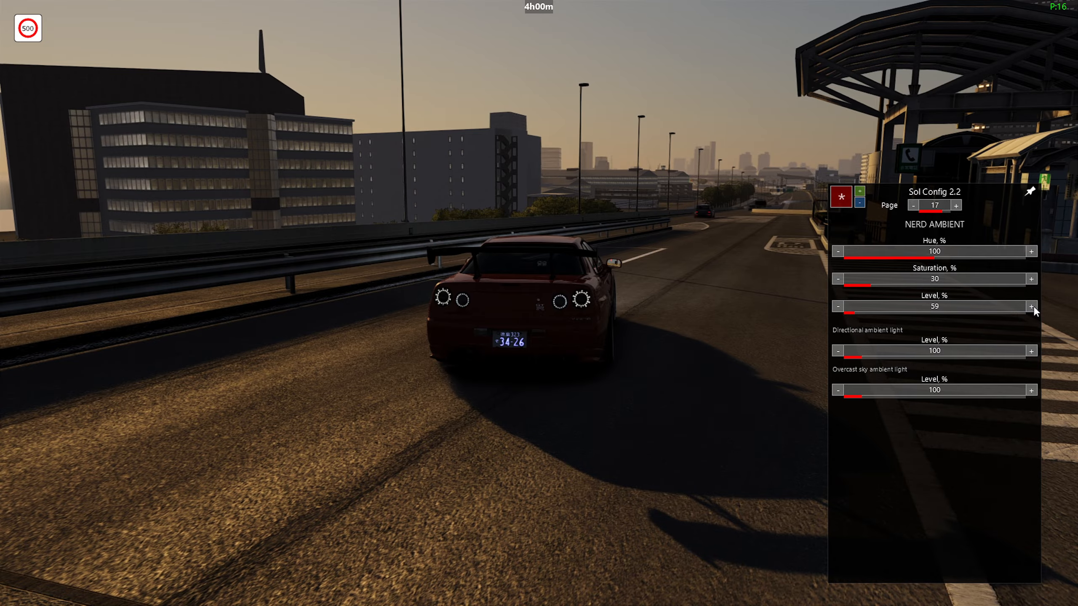
left_click(838, 307)
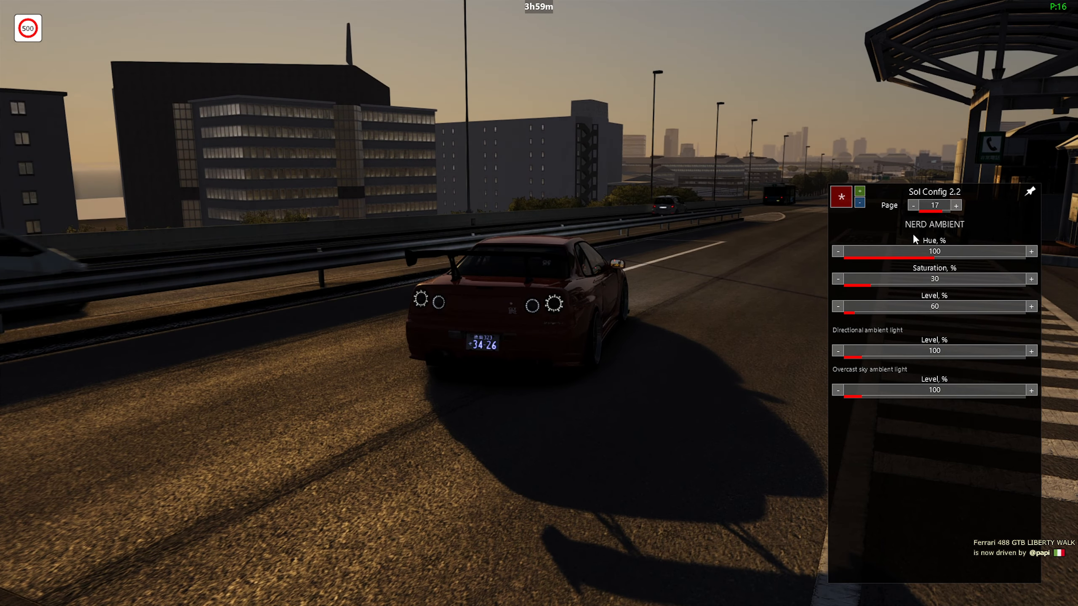
left_click(913, 206)
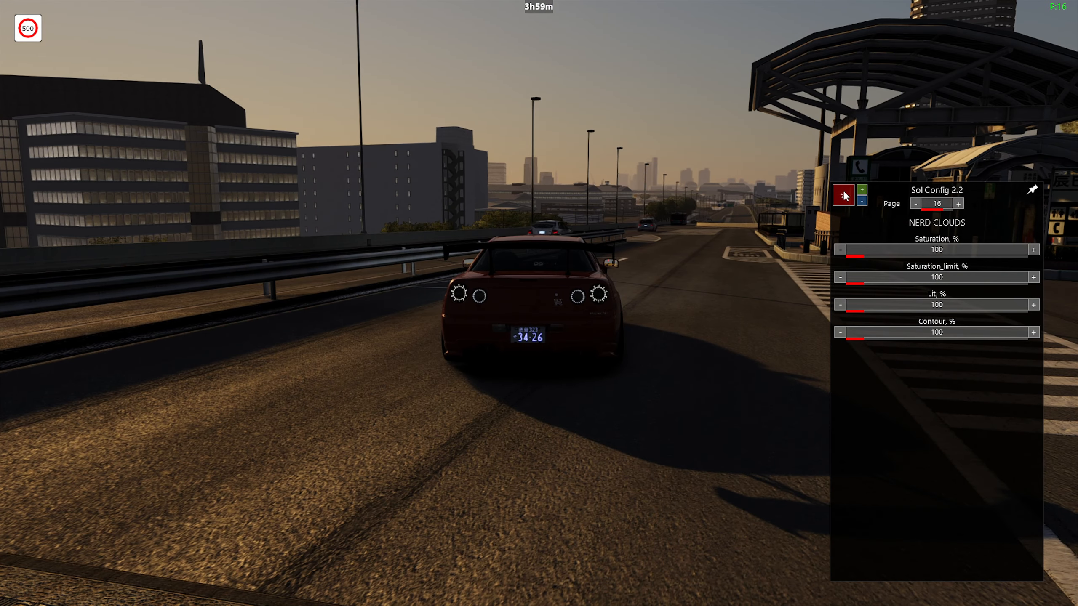
Step: Close Sol Config, open Sol Custom Weather and turn on the custom weather use option
left_click(844, 196)
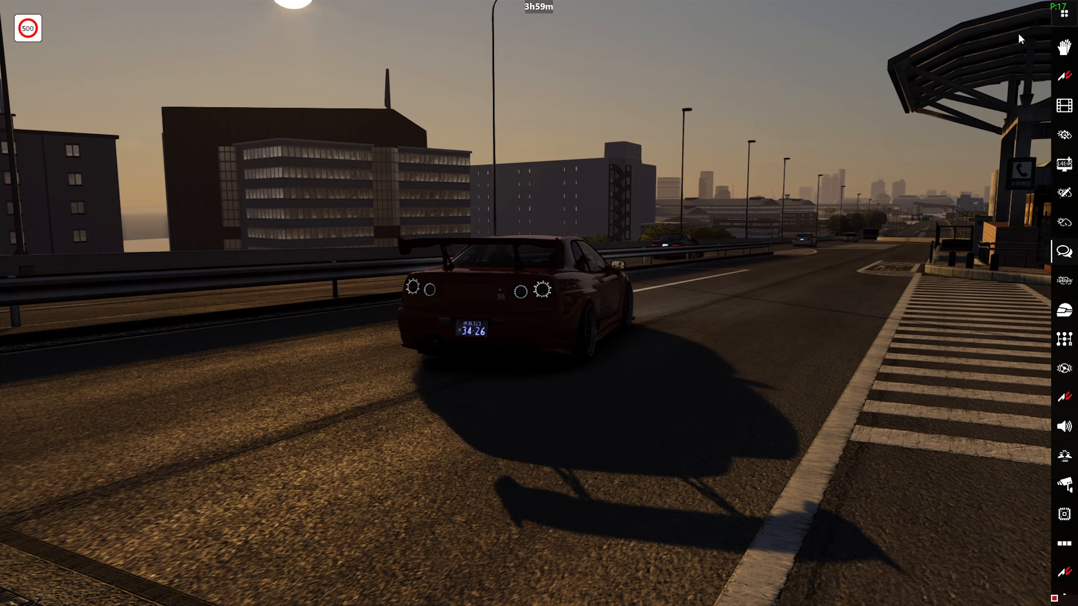
left_click(1064, 13)
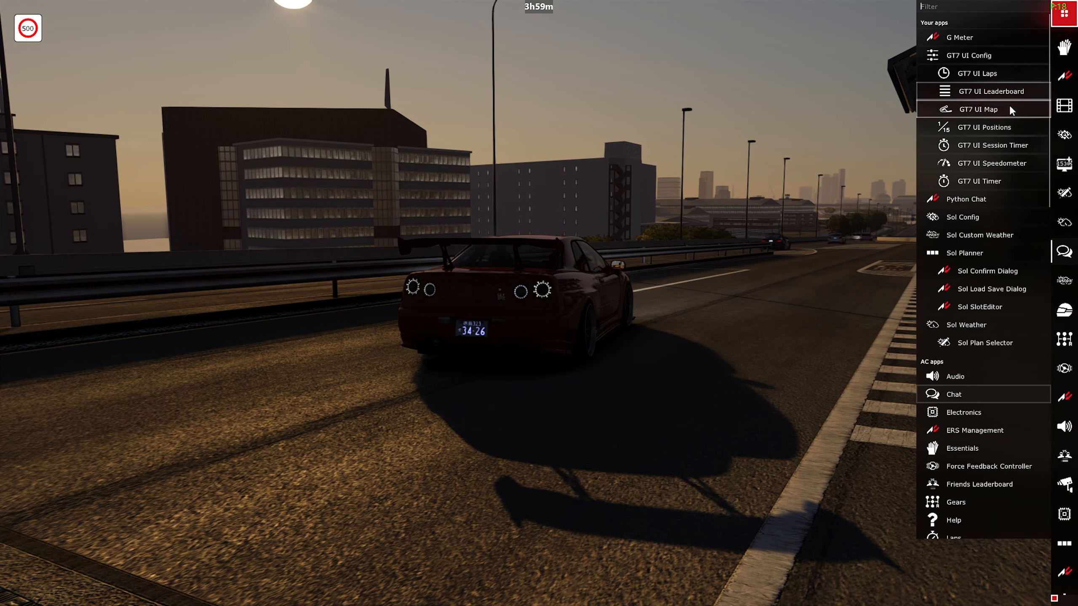
left_click(1006, 239)
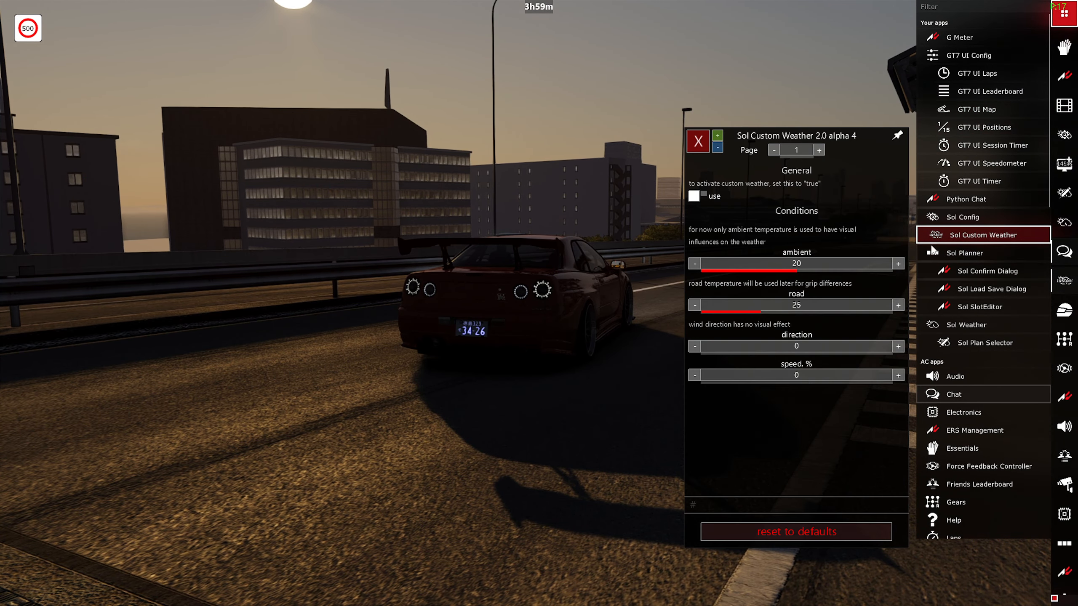
left_click_drag(727, 176, 852, 207)
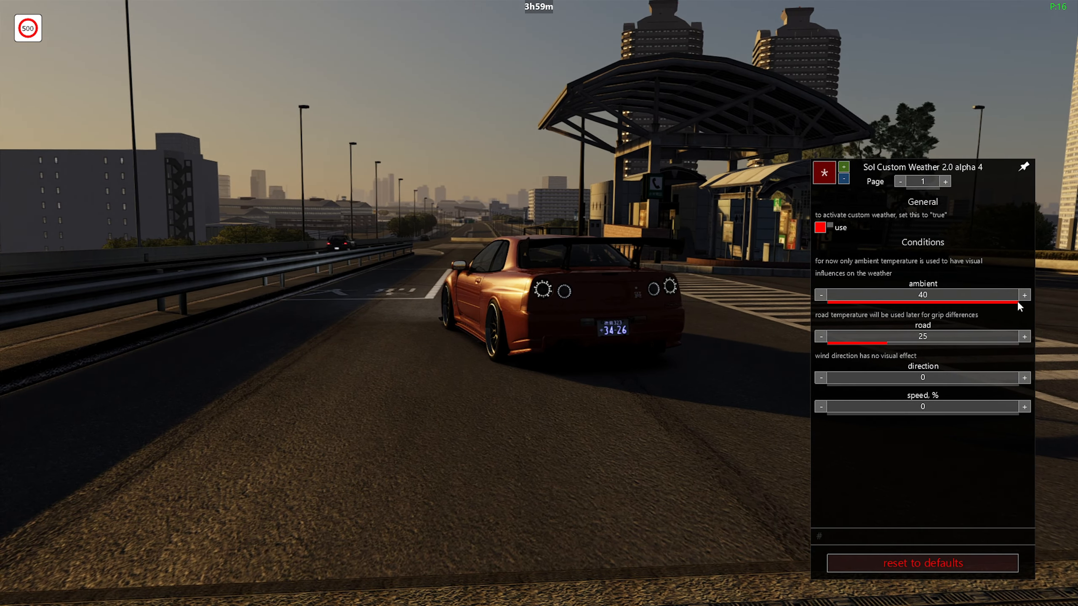
Step: Compare the ambient temperature condition at 40 and 30, then set it to 35
left_click_drag(1017, 300, 971, 301)
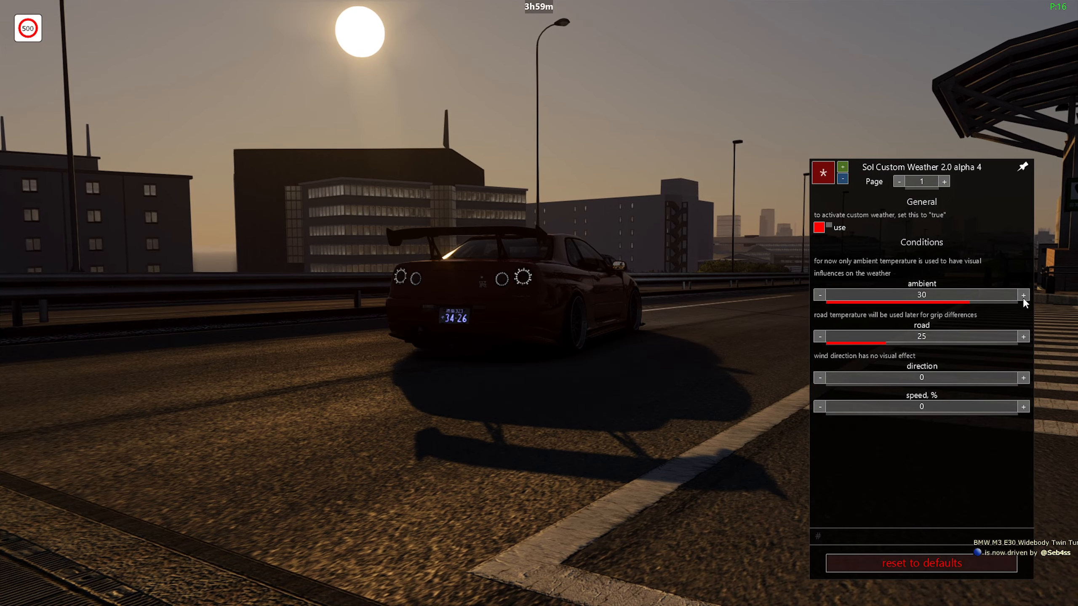
left_click(1022, 297)
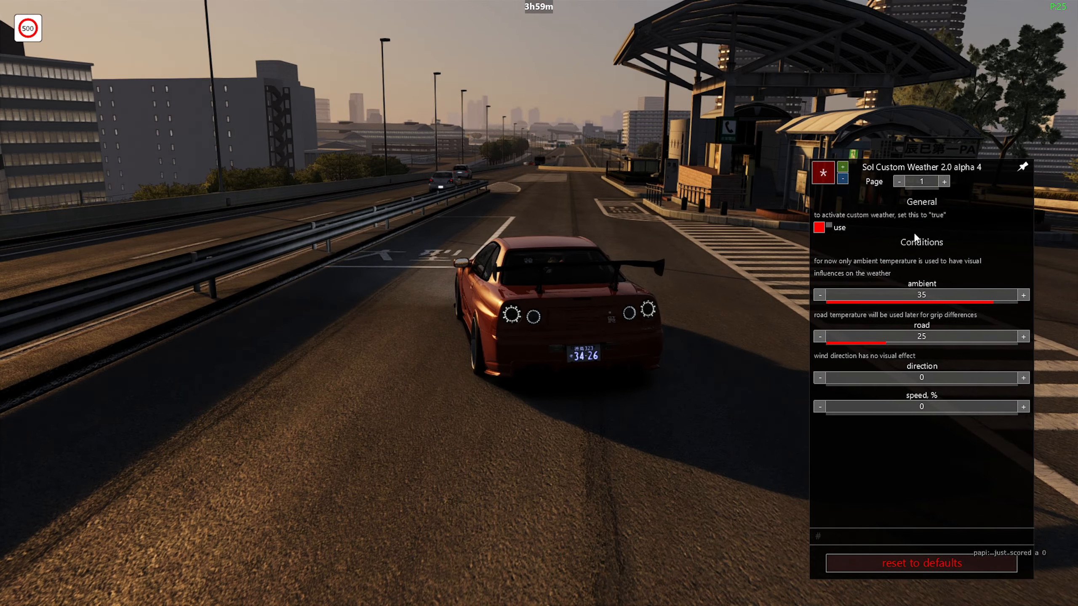
left_click_drag(915, 234, 967, 226)
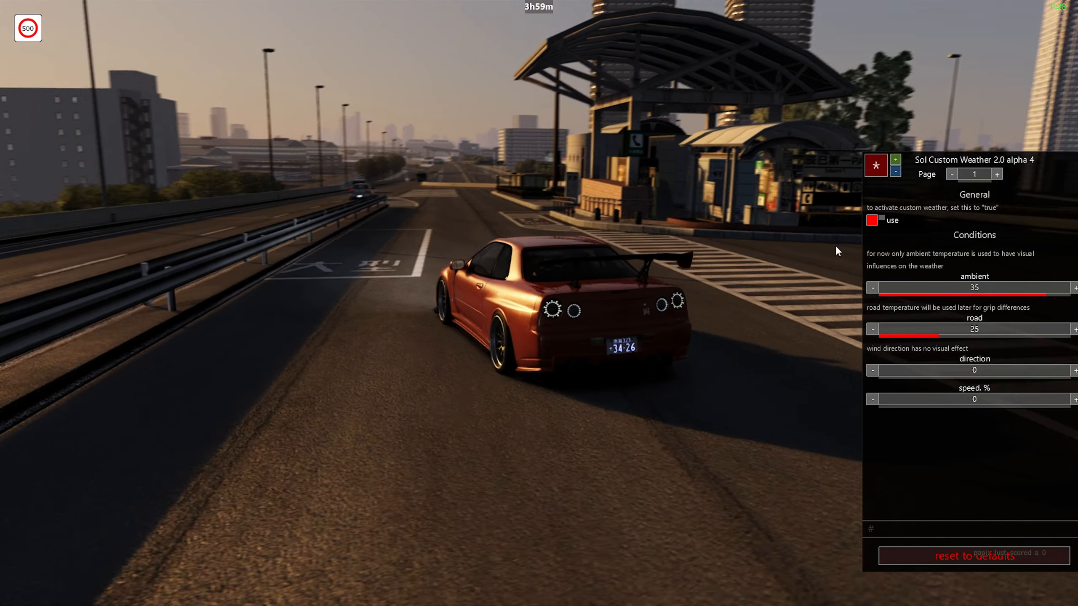
Step: Go to the Pollutions settings on page 2, try Overcast at 20% and 1%, then set it to 5% and check the sky
left_click(997, 174)
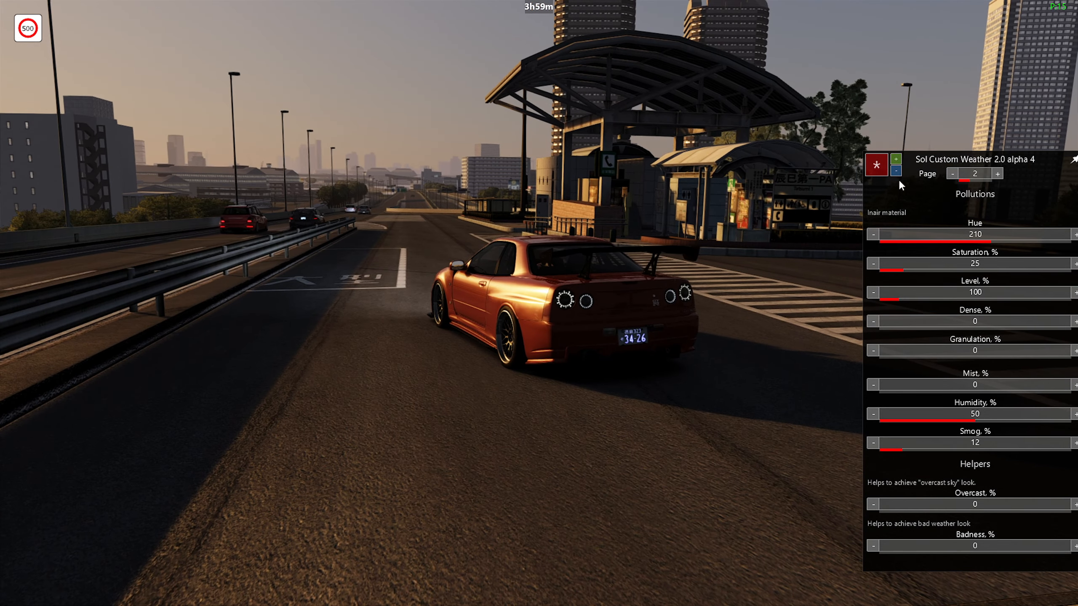
left_click_drag(918, 169, 867, 152)
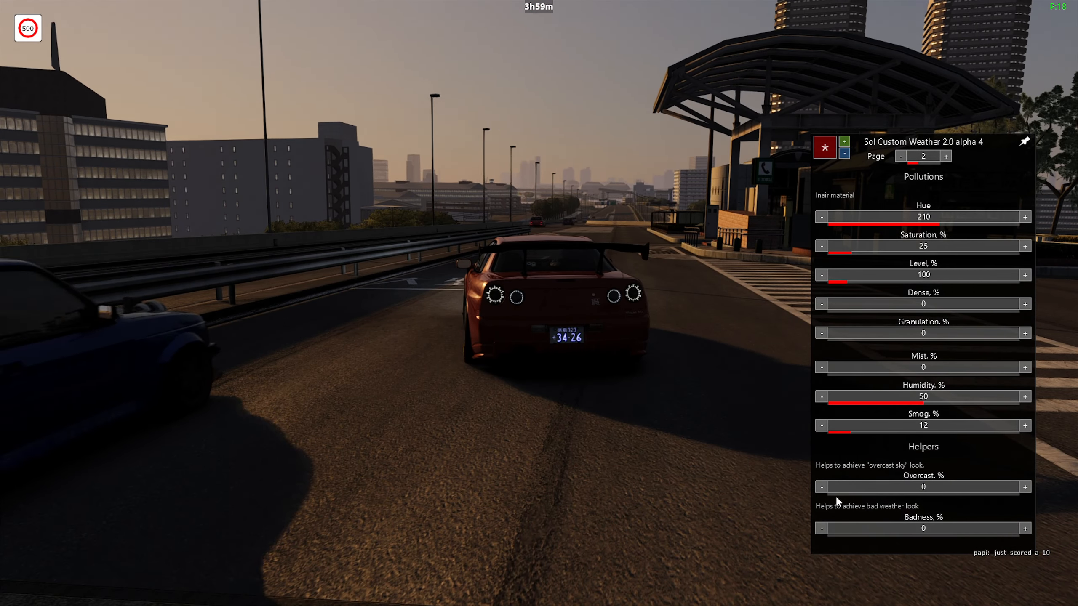
left_click_drag(836, 497, 656, 332)
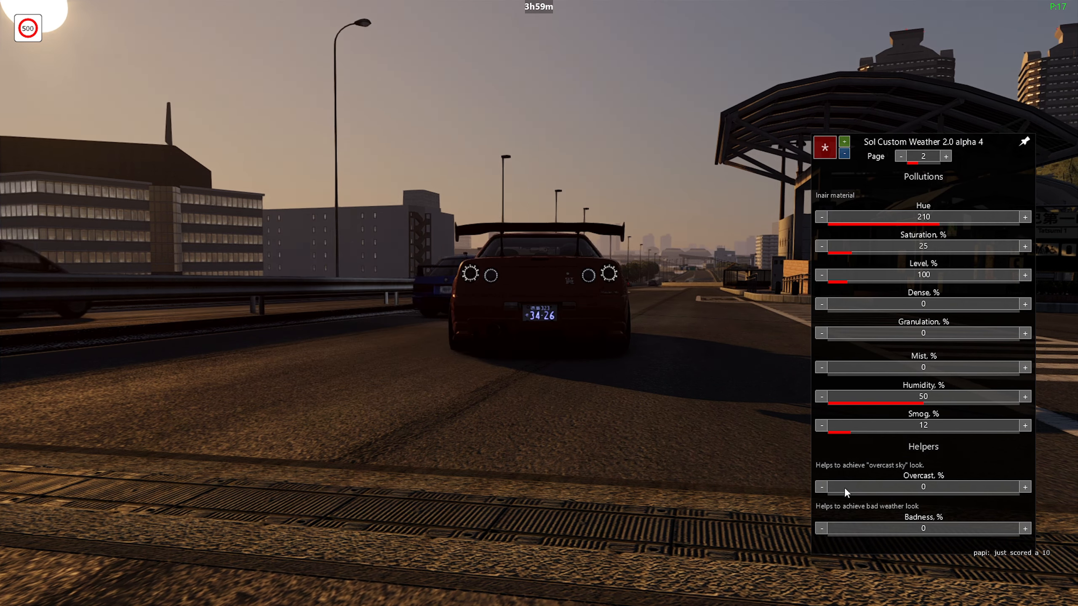
left_click_drag(846, 495, 866, 497)
left_click_drag(819, 457, 564, 284)
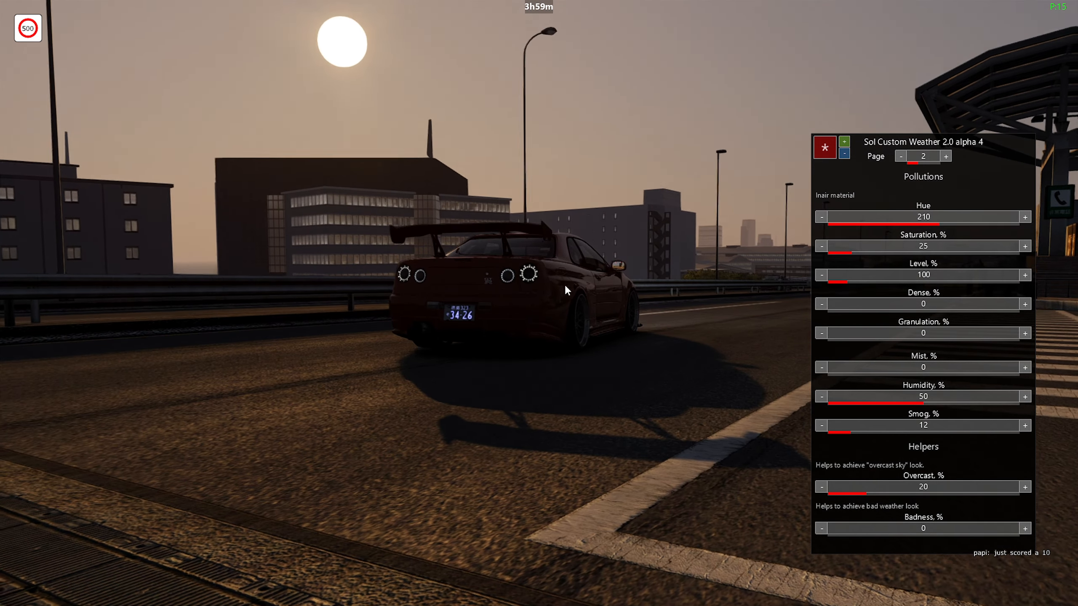
left_click(832, 494)
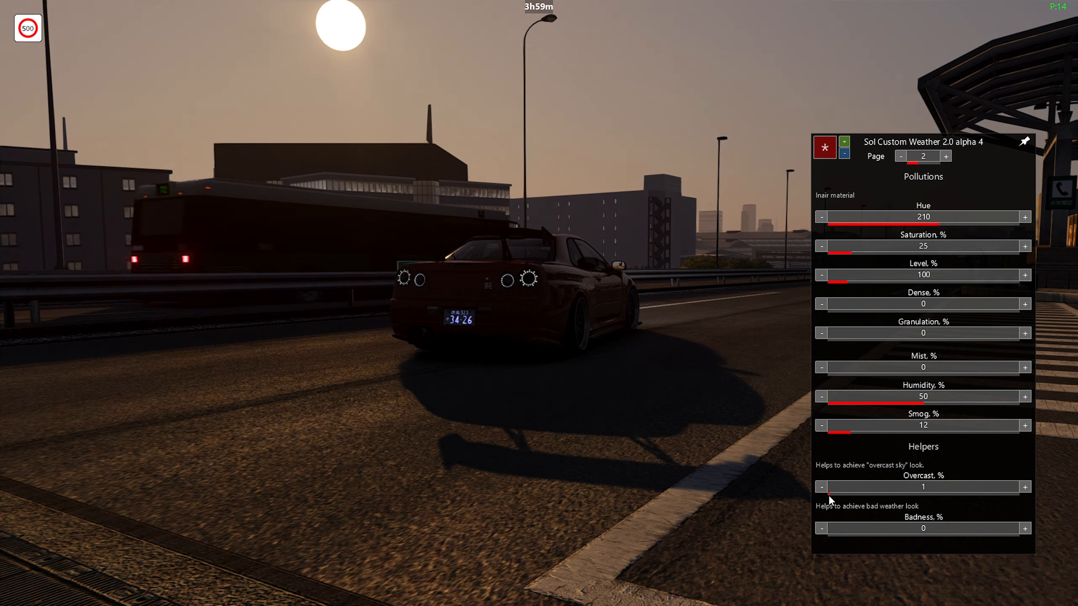
mouse_move(1011, 488)
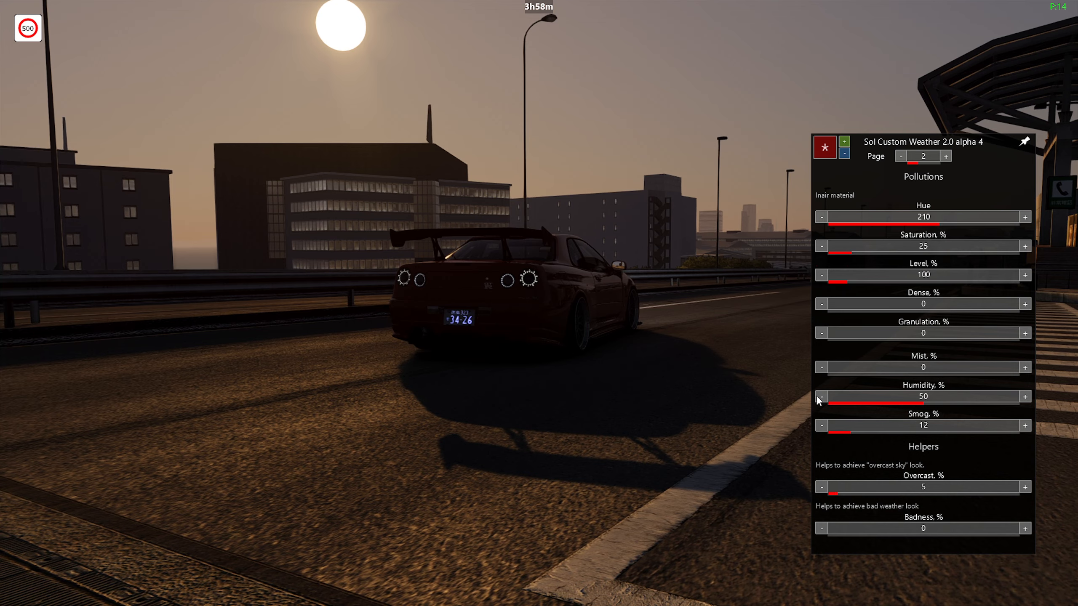
left_click_drag(415, 190, 571, 247)
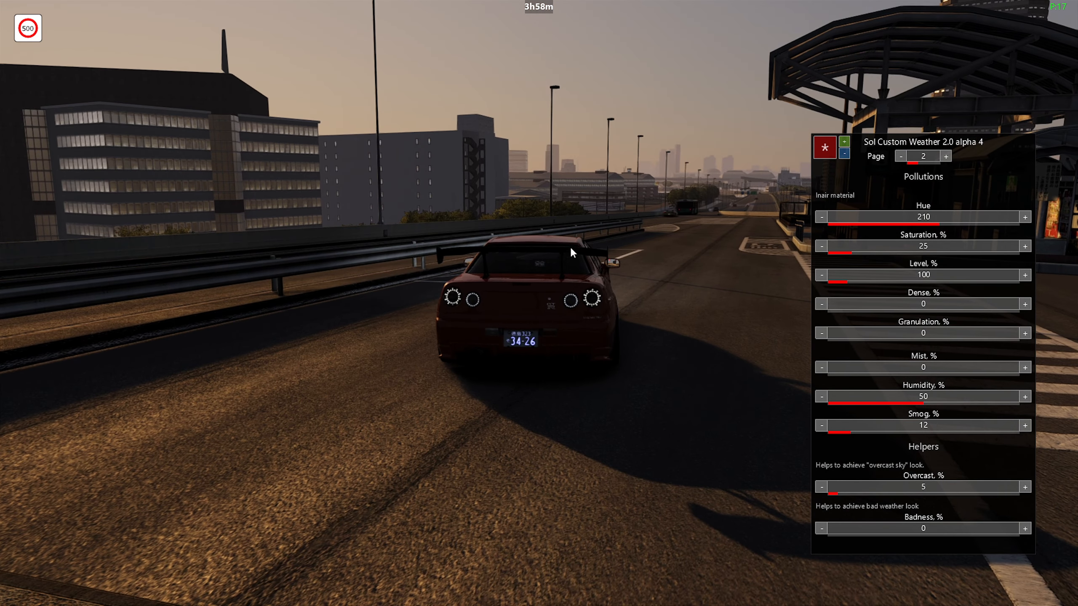
Step: Try the Badness helper at 21%, 45% and 93%, then set it back to 0%
left_click(868, 535)
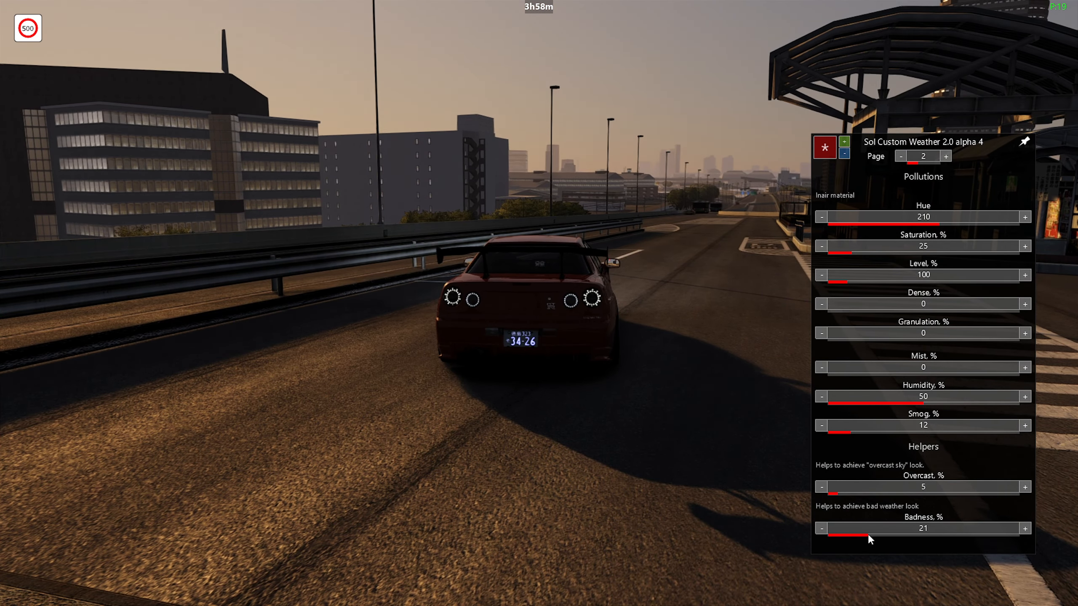
left_click(913, 534)
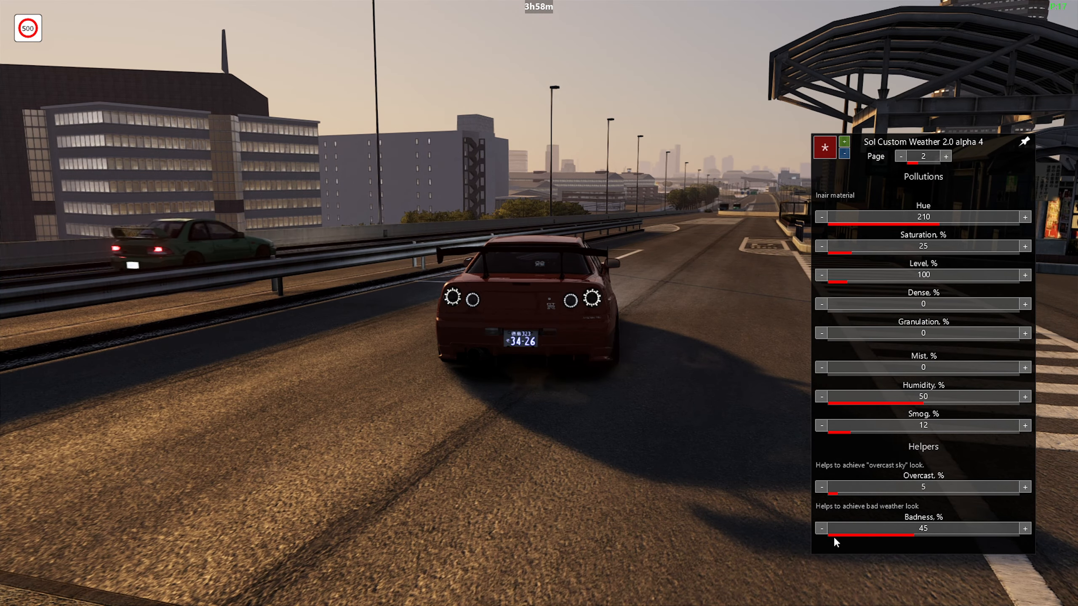
left_click(1006, 535)
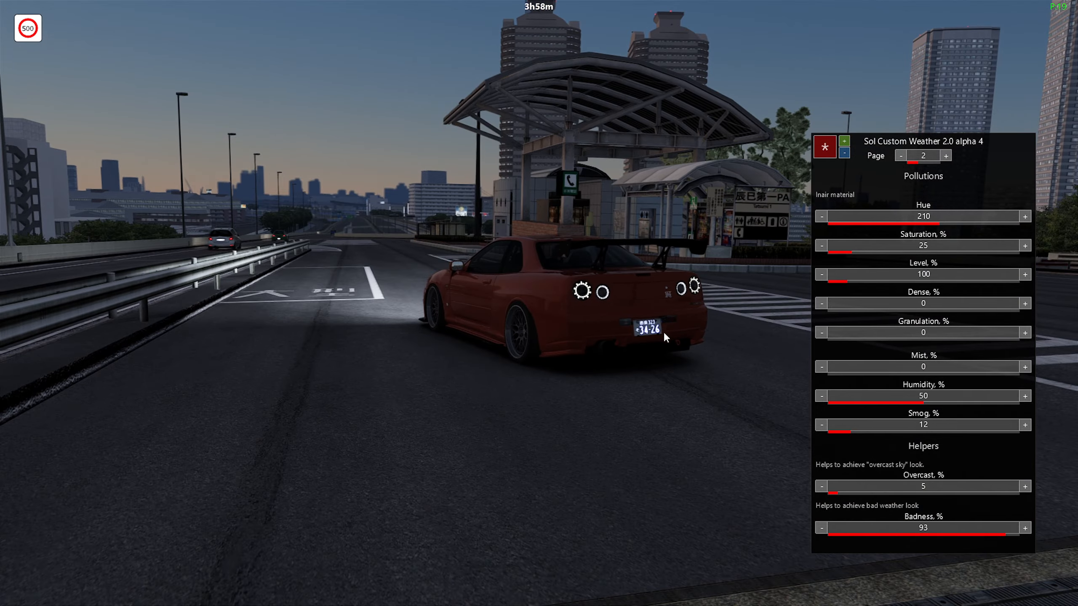
left_click(824, 532)
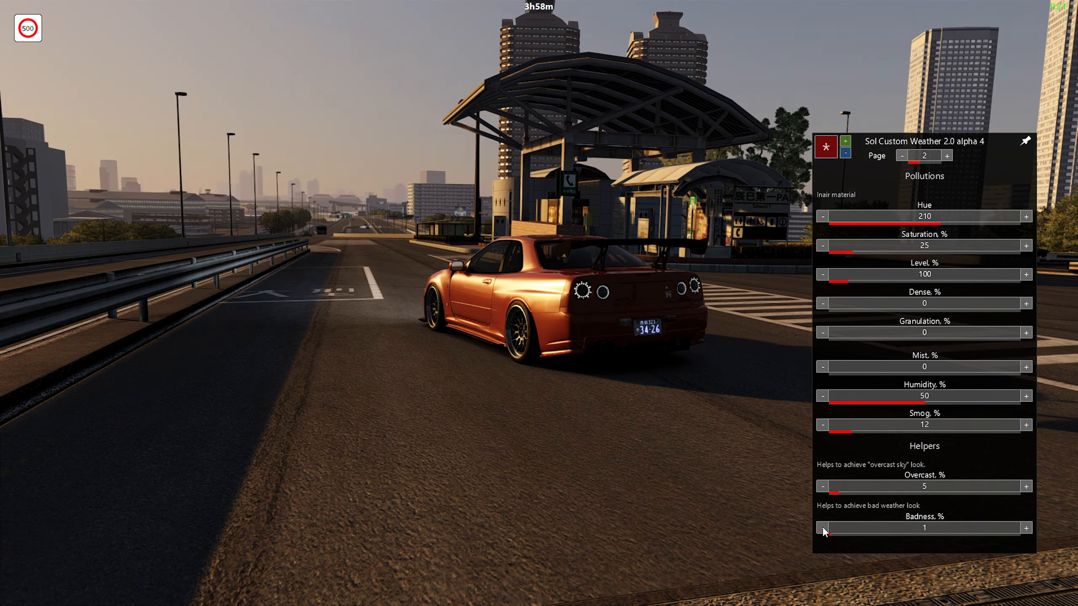
left_click(823, 529)
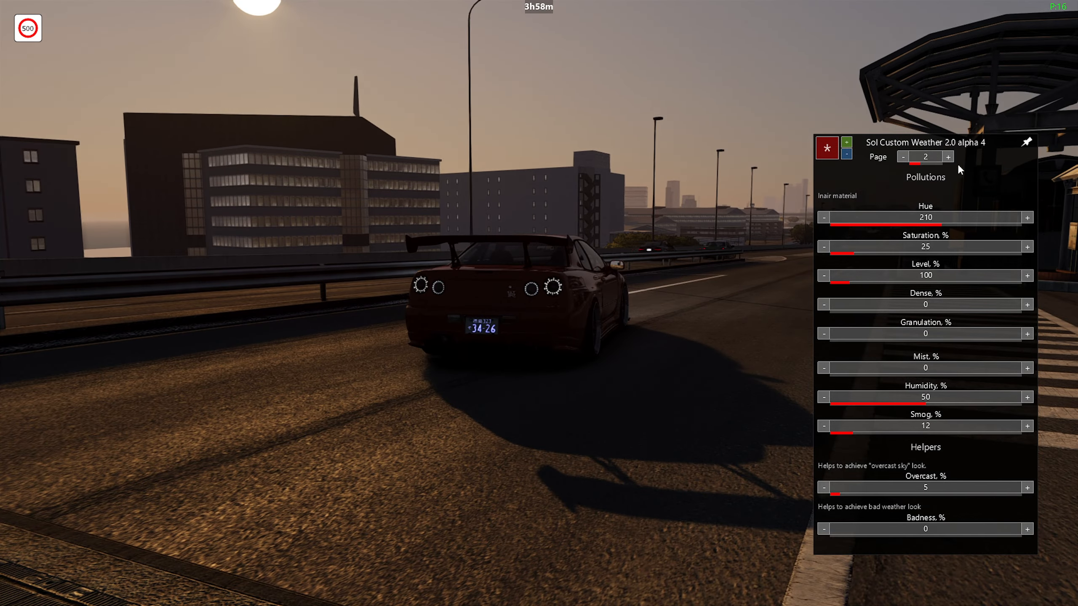
Step: Look through the 3D cloud layer settings after page 2, go back to page 1 and close Sol Custom Weather
left_click(948, 159)
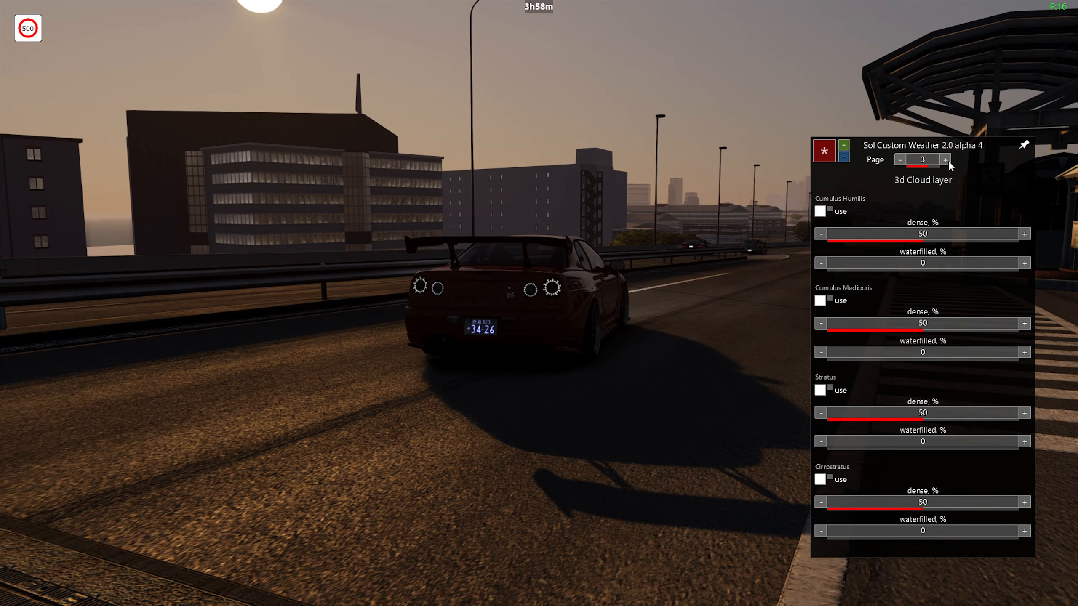
left_click(948, 159)
left_click(896, 163)
left_click(897, 163)
left_click(897, 163)
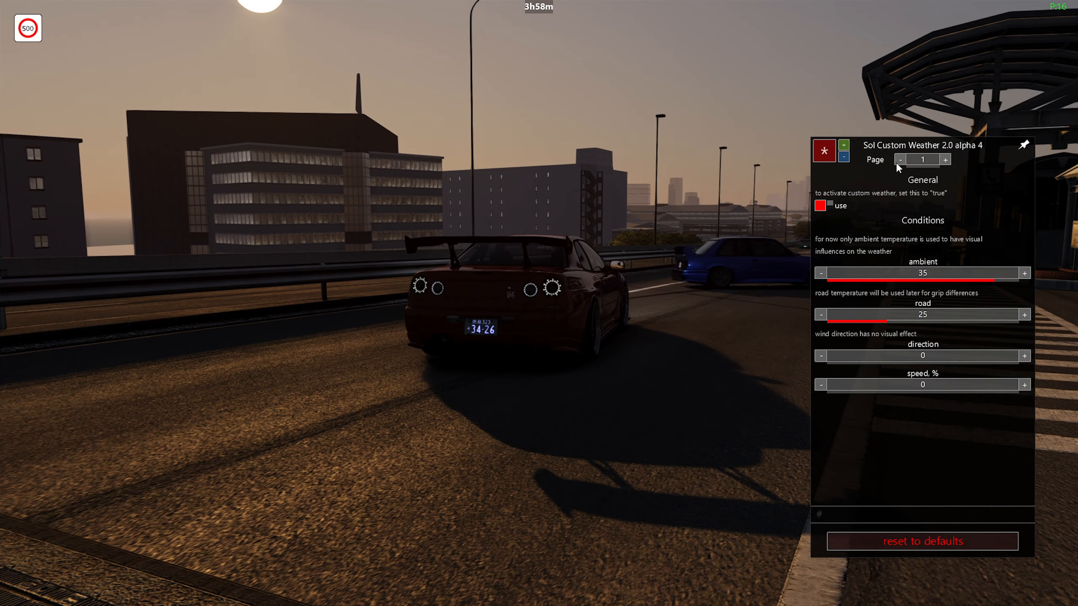
left_click(823, 152)
Step: Move the chat window into full view and send the command /setcspweather 18 1
left_click_drag(770, 217, 767, 157)
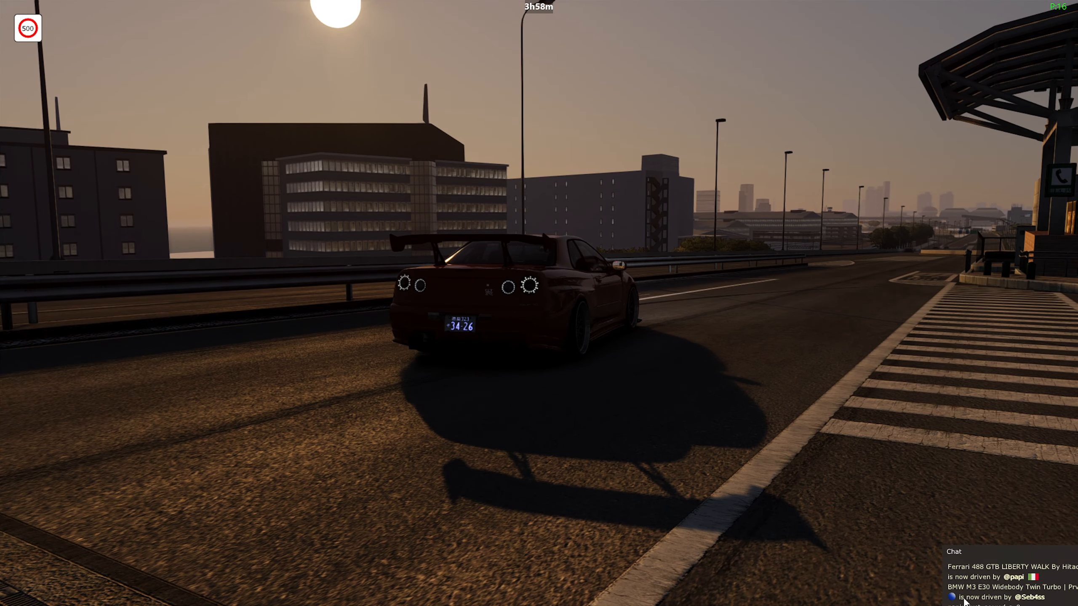
left_click_drag(1009, 555, 923, 414)
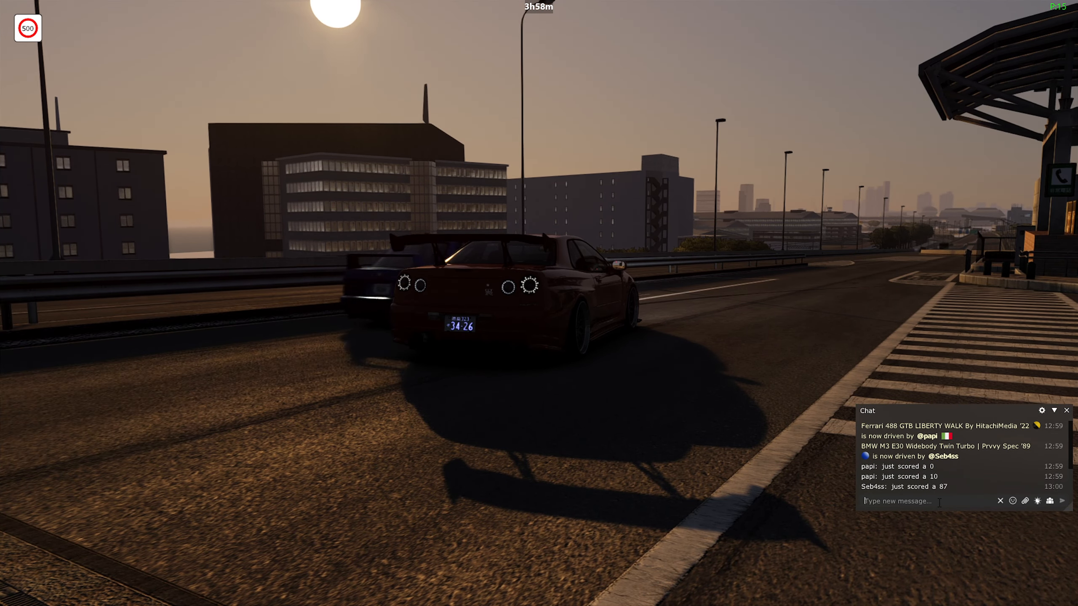
left_click_drag(734, 262, 745, 274)
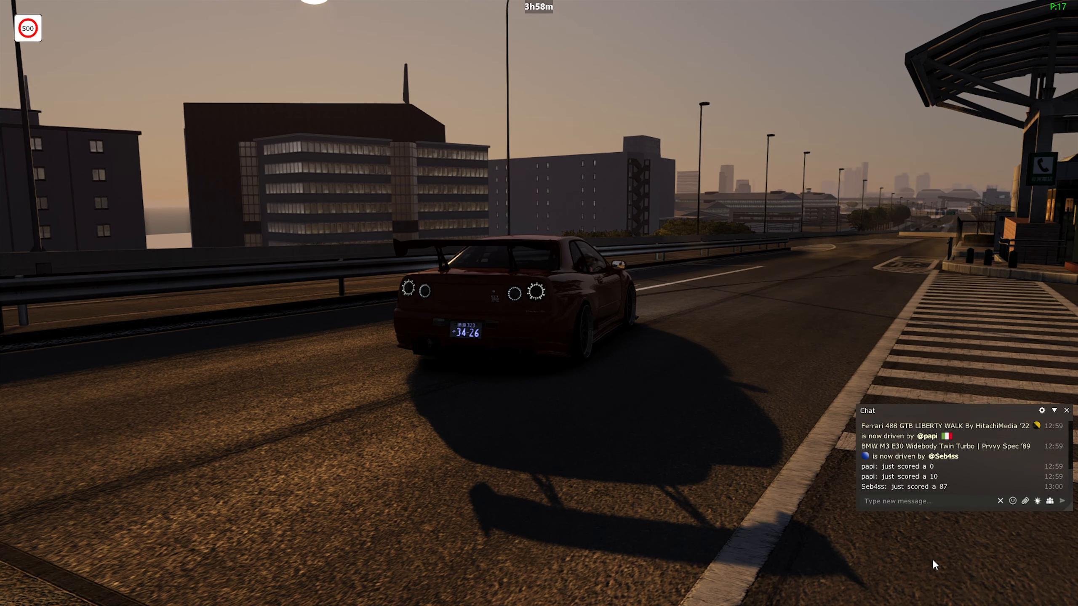
type("/set")
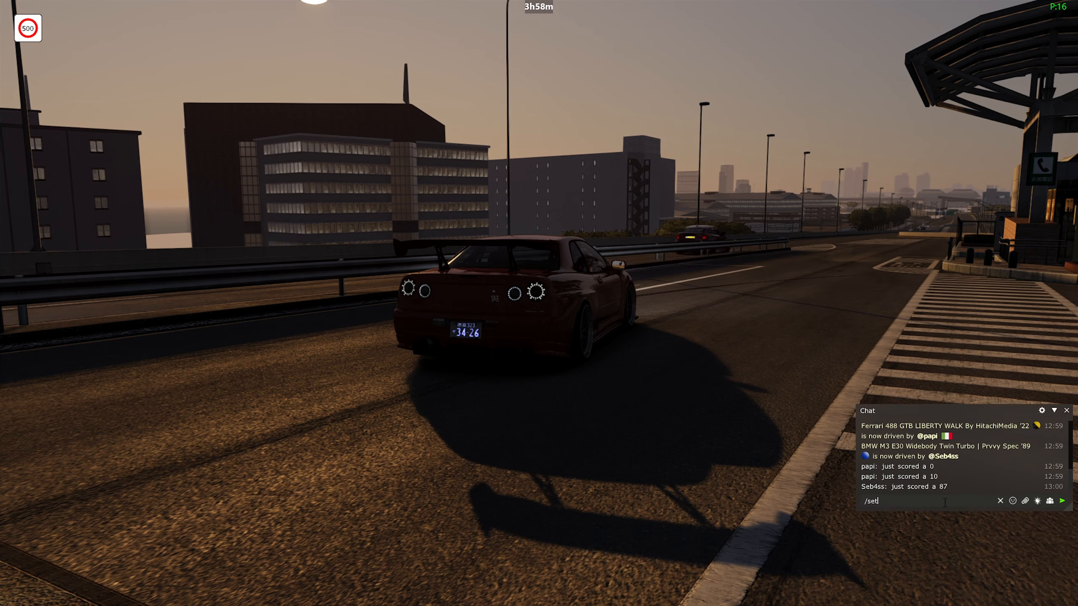
type("cspweathe")
key("BackSpace")
type("her 18 1")
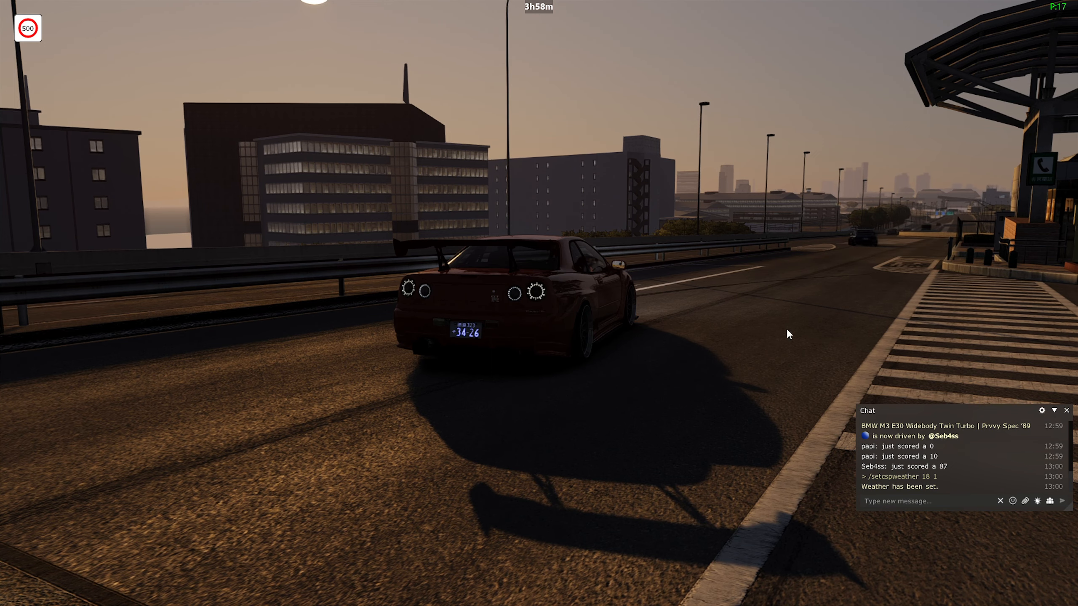
Step: Examine the sky, car and road lighting from different camera angles after the weather command
left_click_drag(618, 299, 669, 258)
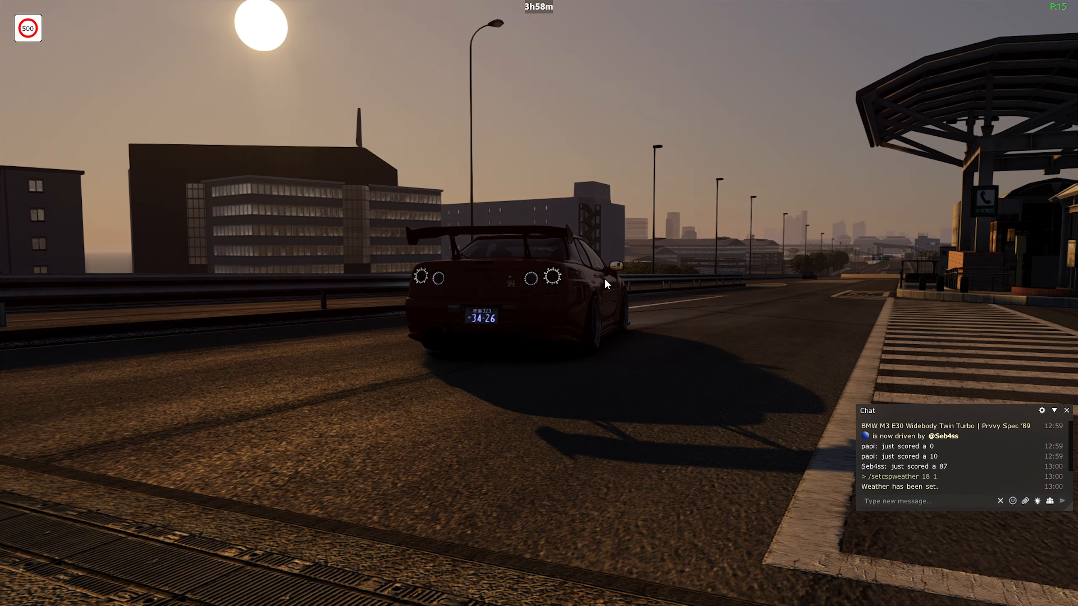
left_click_drag(605, 279, 707, 238)
left_click_drag(960, 213, 1053, 170)
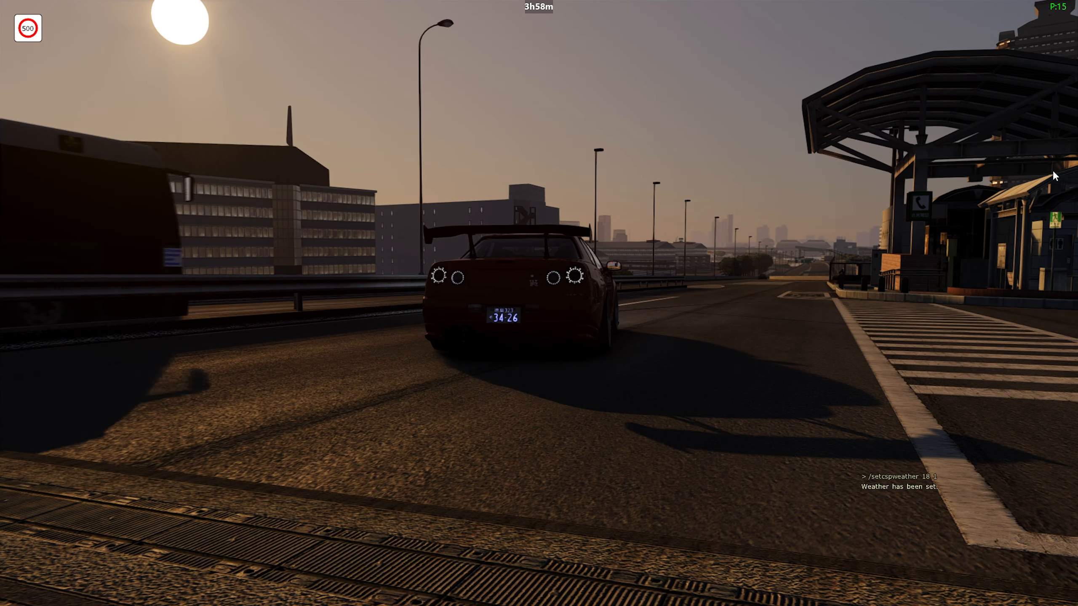
left_click(1064, 15)
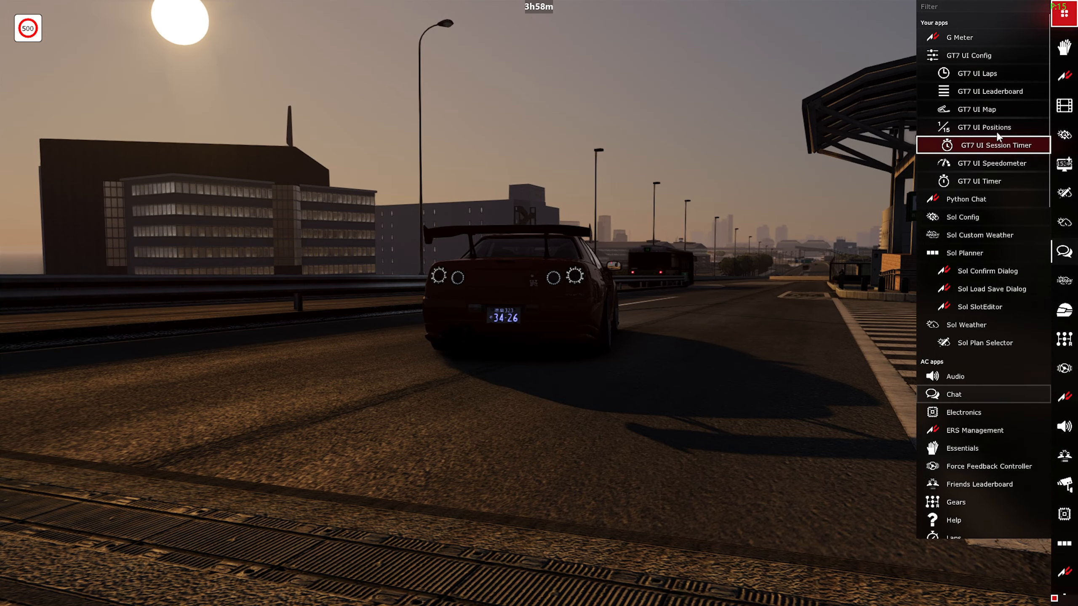
scroll(995, 141, "down", 2)
left_click_drag(596, 172, 739, 167)
left_click_drag(543, 193, 756, 195)
left_click_drag(588, 183, 709, 121)
left_click_drag(780, 135, 590, 156)
left_click_drag(465, 164, 774, 208)
Step: Try the time of day at 16:00 with the chat command /settime, then set it to 15:00 and check the lighting
mouse_move(903, 519)
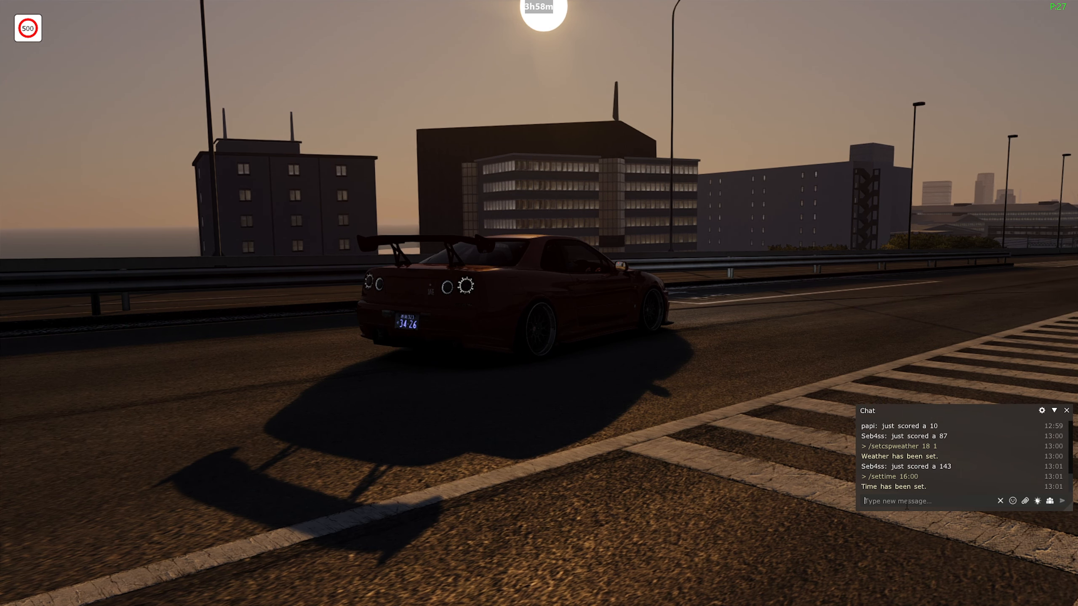
left_click_drag(761, 312, 842, 244)
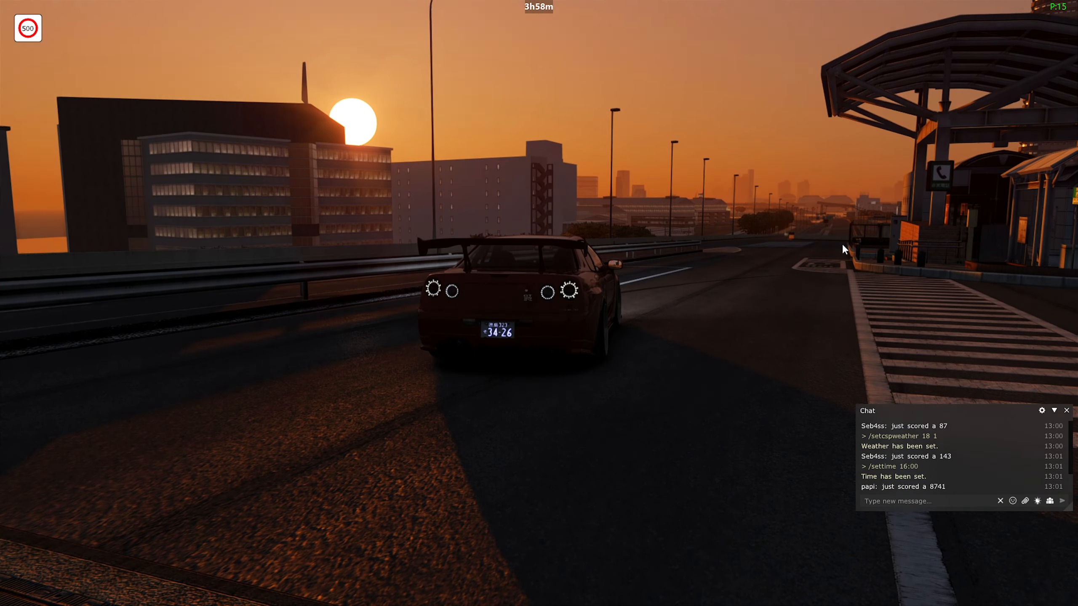
left_click_drag(849, 342, 826, 360)
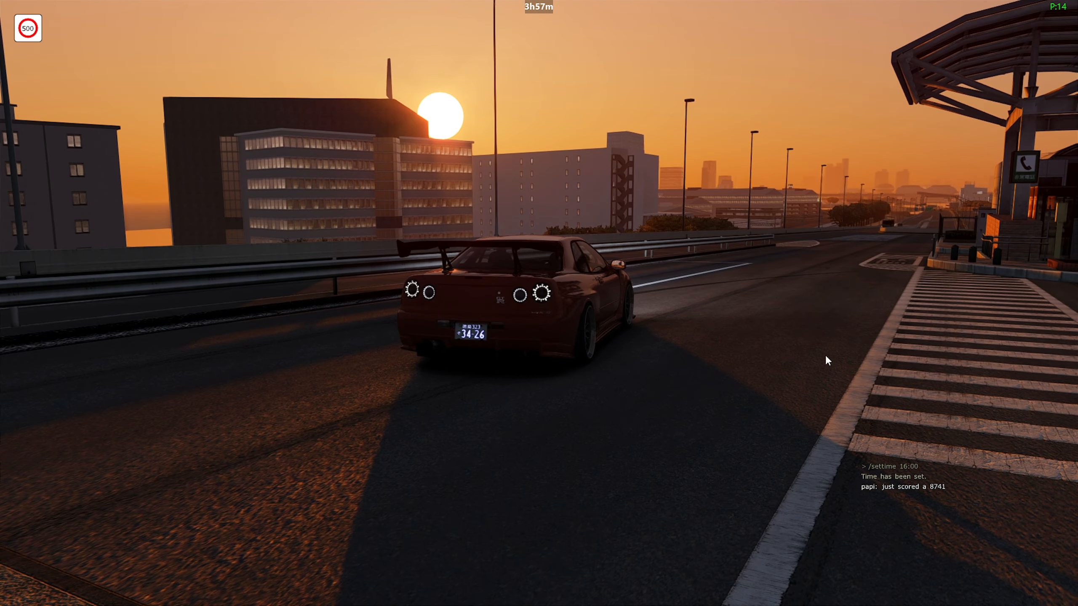
mouse_move(951, 496)
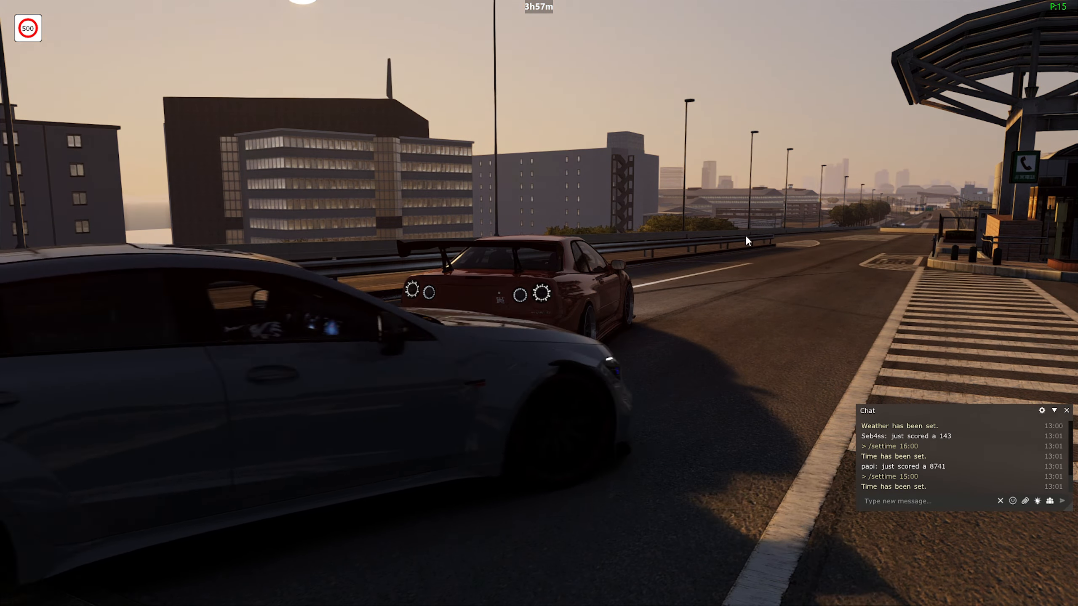
left_click_drag(748, 241, 649, 214)
Step: Open Sol Config, move its window into full view, check the NERD SUN and NERD SPECULARS settings on page 15, and close it
left_click(1065, 13)
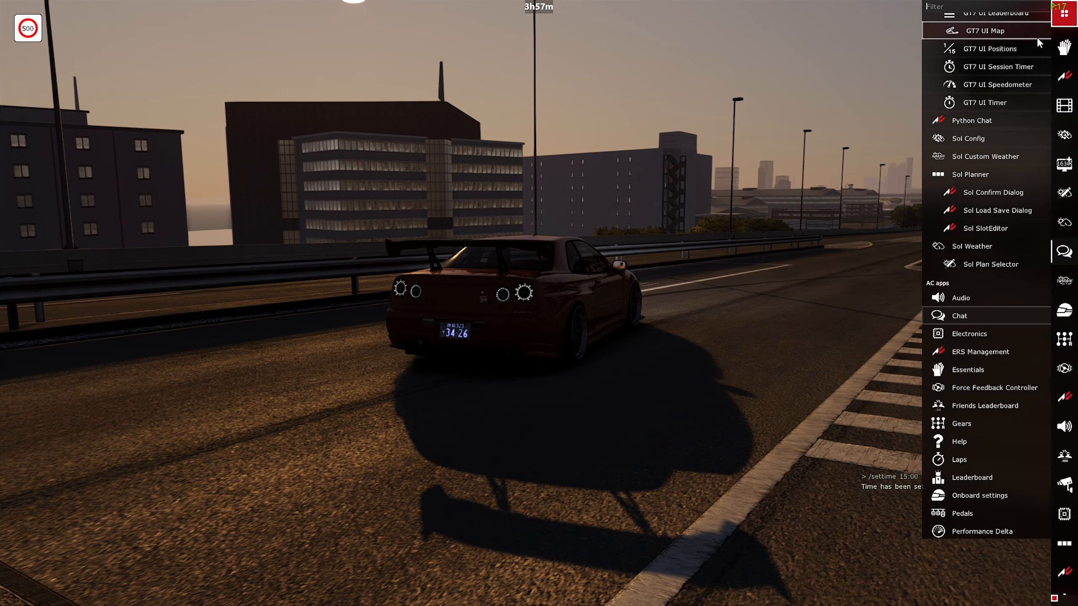
scroll(989, 110, "up", 3)
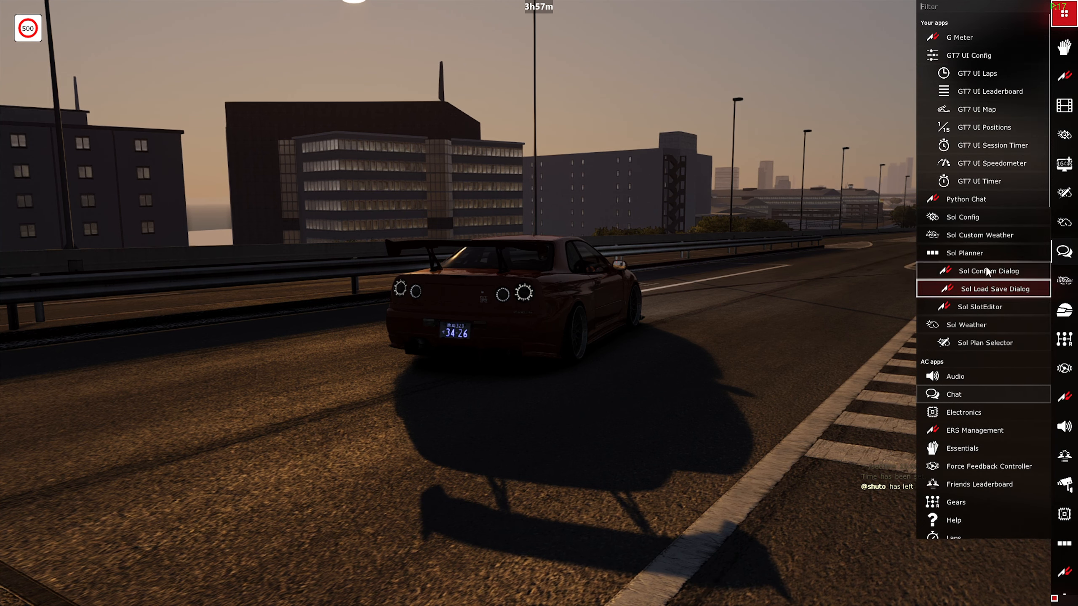
left_click(975, 218)
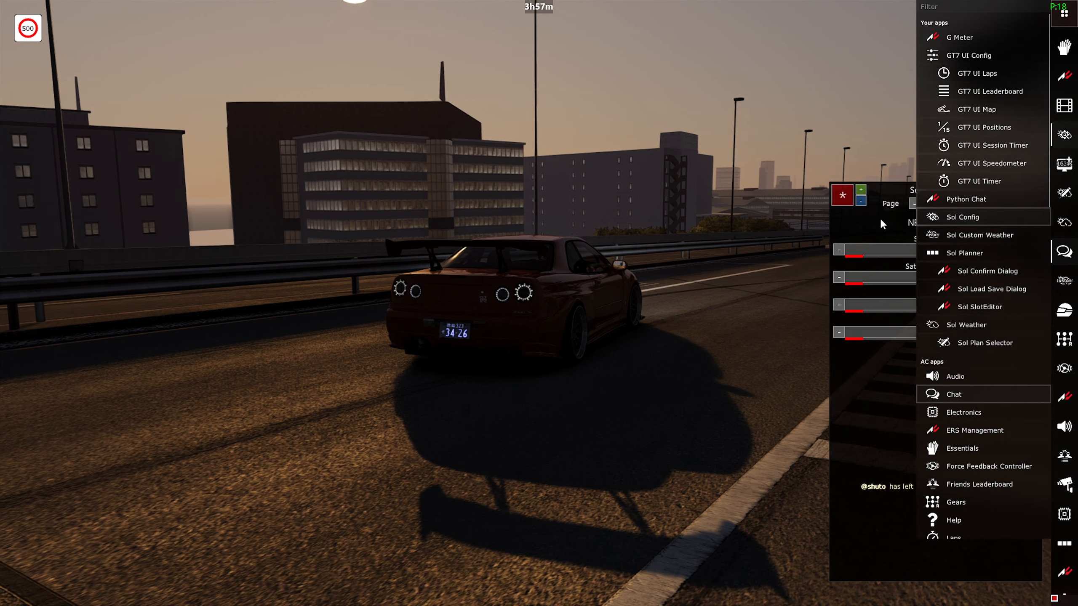
left_click_drag(879, 217, 766, 203)
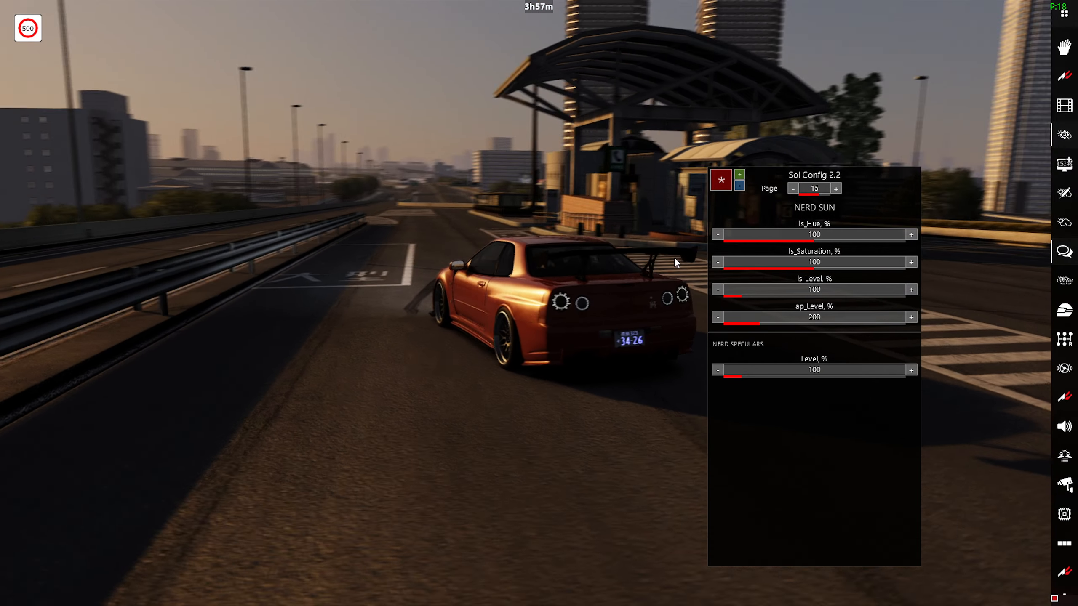
left_click_drag(622, 254, 628, 249)
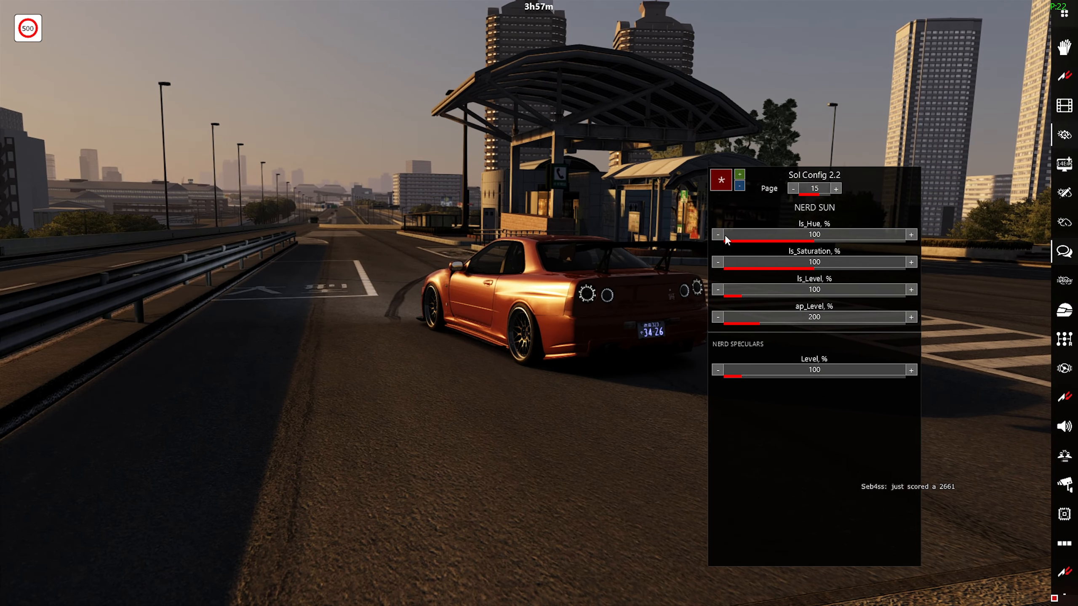
left_click(911, 174)
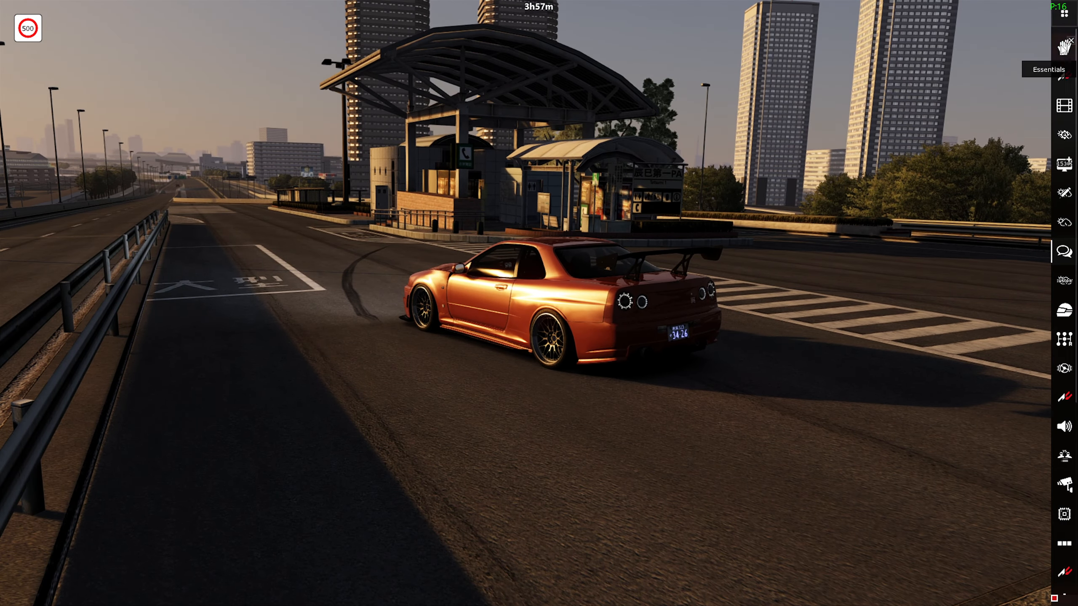
Step: Open the Post Process Filter app, apply the default filter and check the lighting on the car and road from different camera angles
left_click(1064, 13)
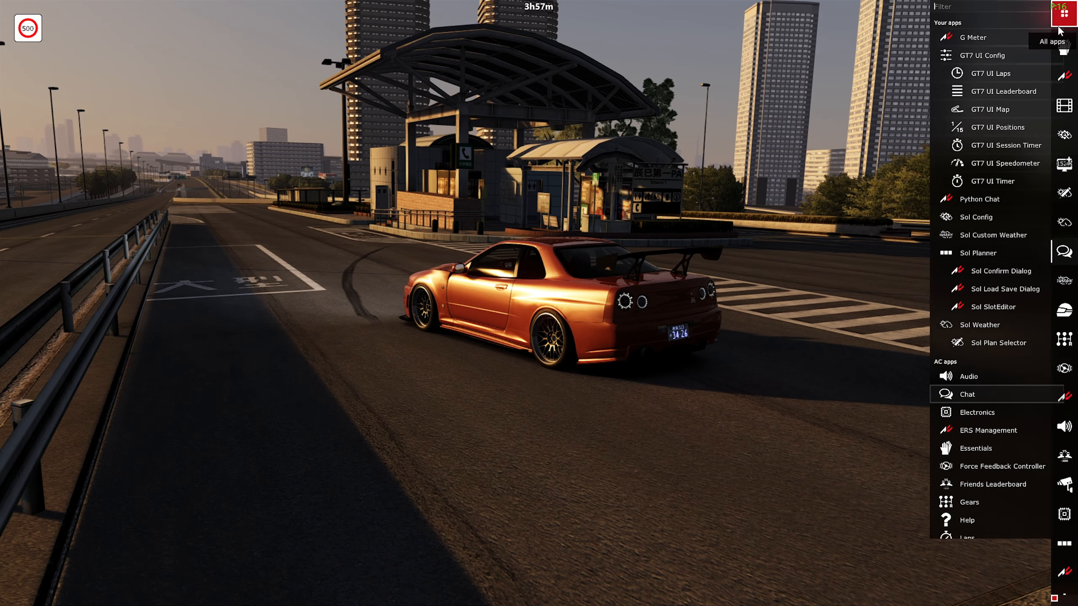
scroll(998, 276, "down", 5)
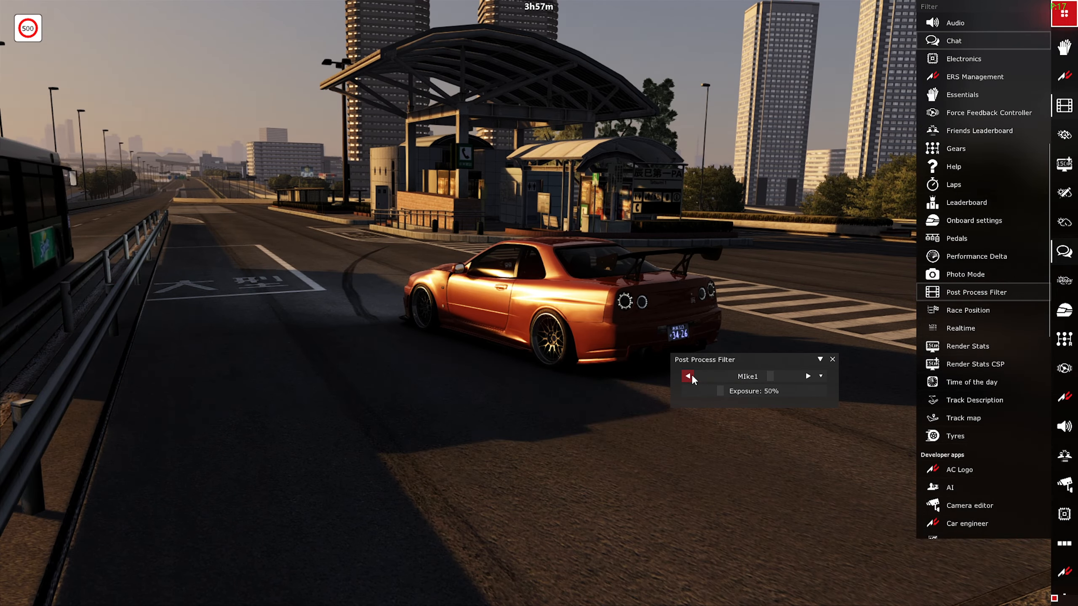
left_click(690, 376)
left_click(809, 376)
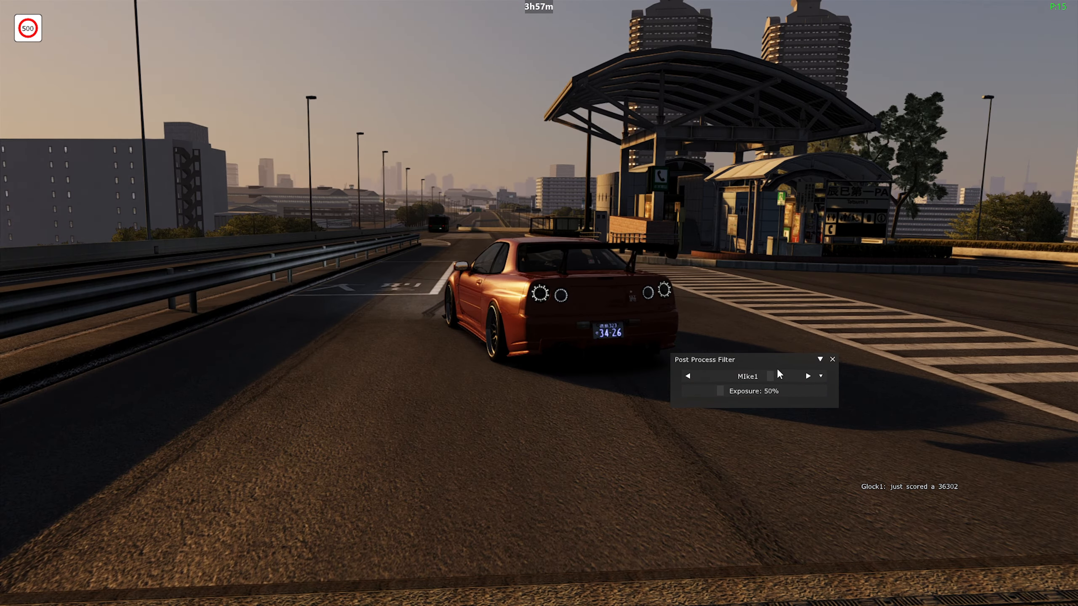
left_click(822, 381)
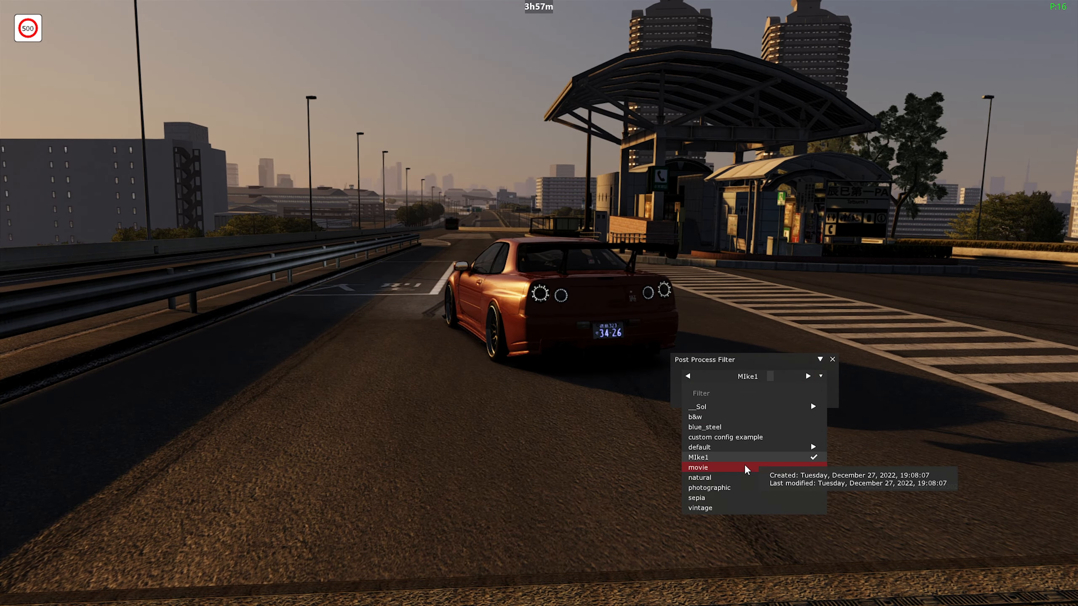
mouse_move(740, 448)
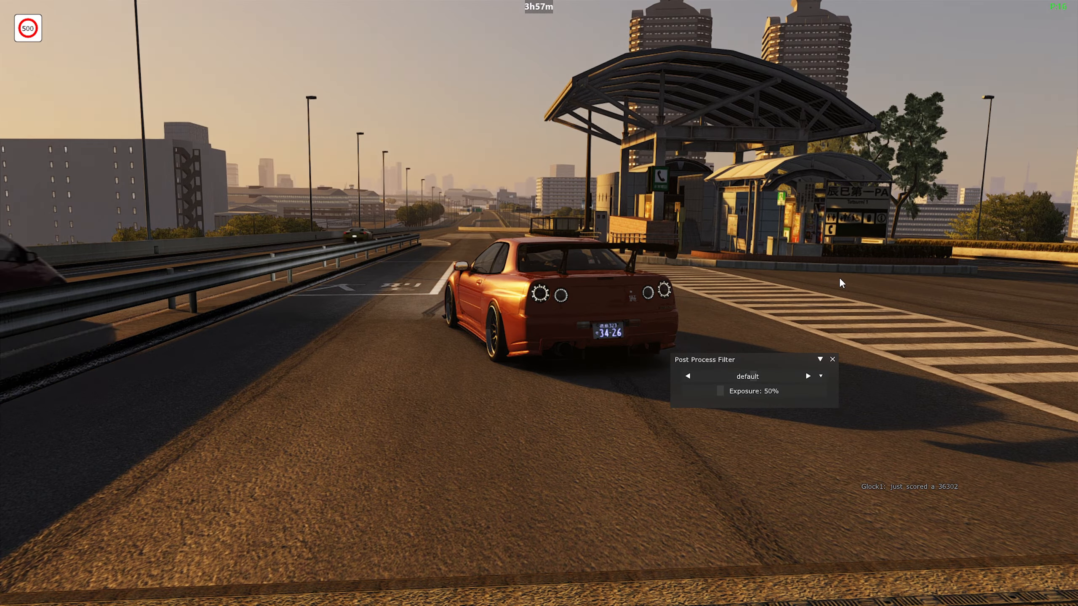
left_click_drag(839, 277, 592, 206)
left_click_drag(676, 235, 557, 170)
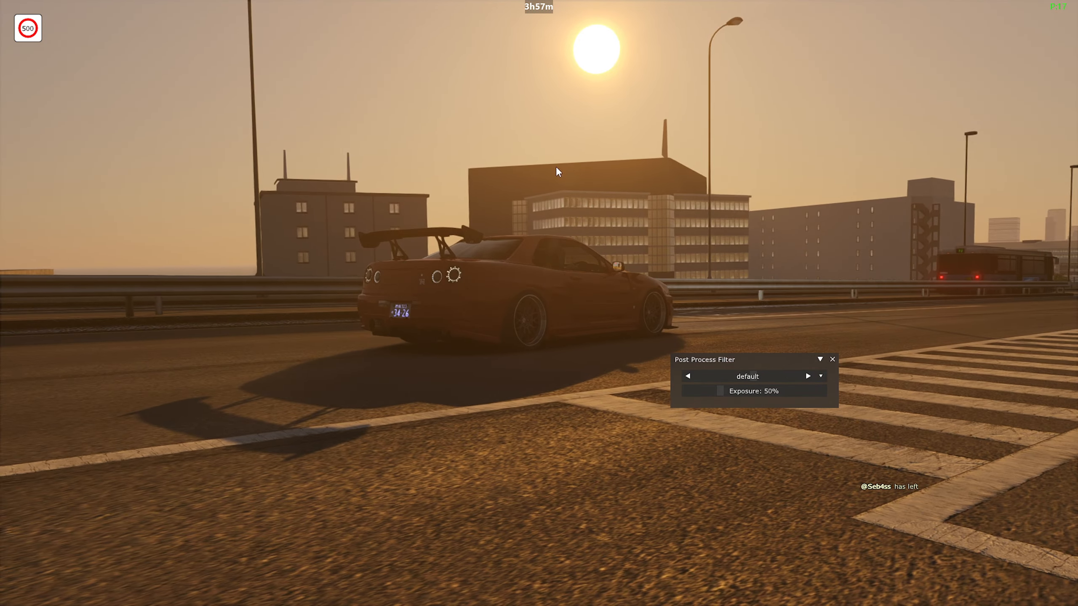
left_click_drag(480, 177, 768, 271)
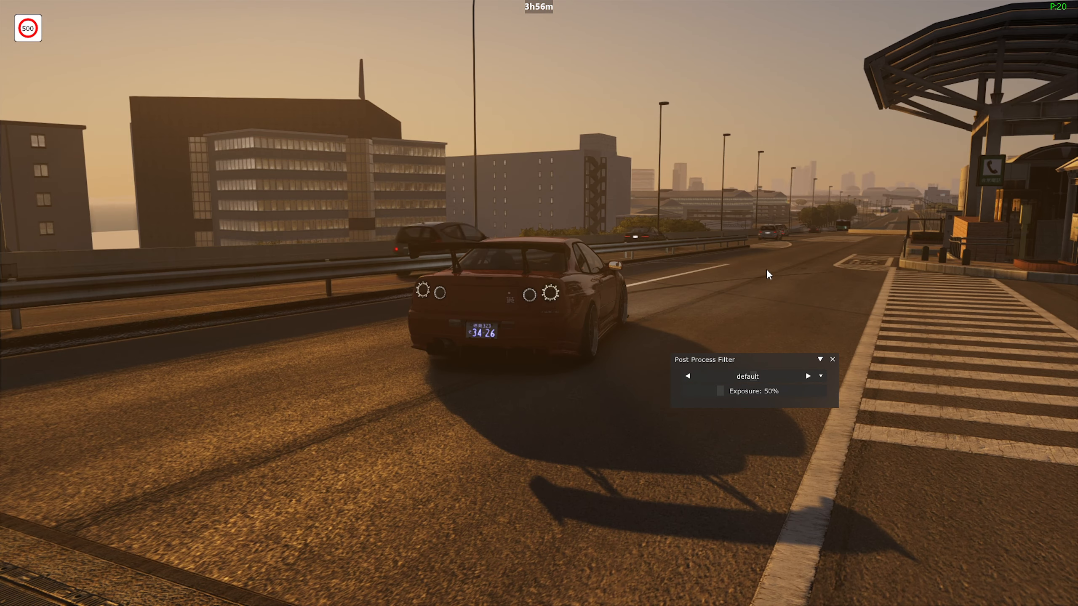
Step: Create a new post-processing filter named VideoTest1 from the default filter
right_click(761, 381)
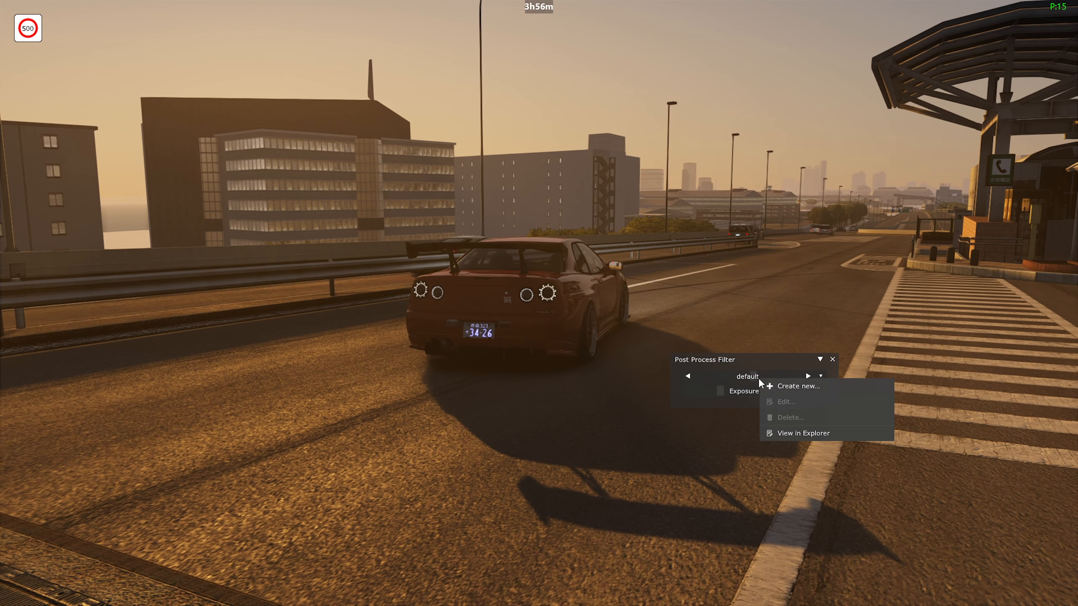
left_click(786, 385)
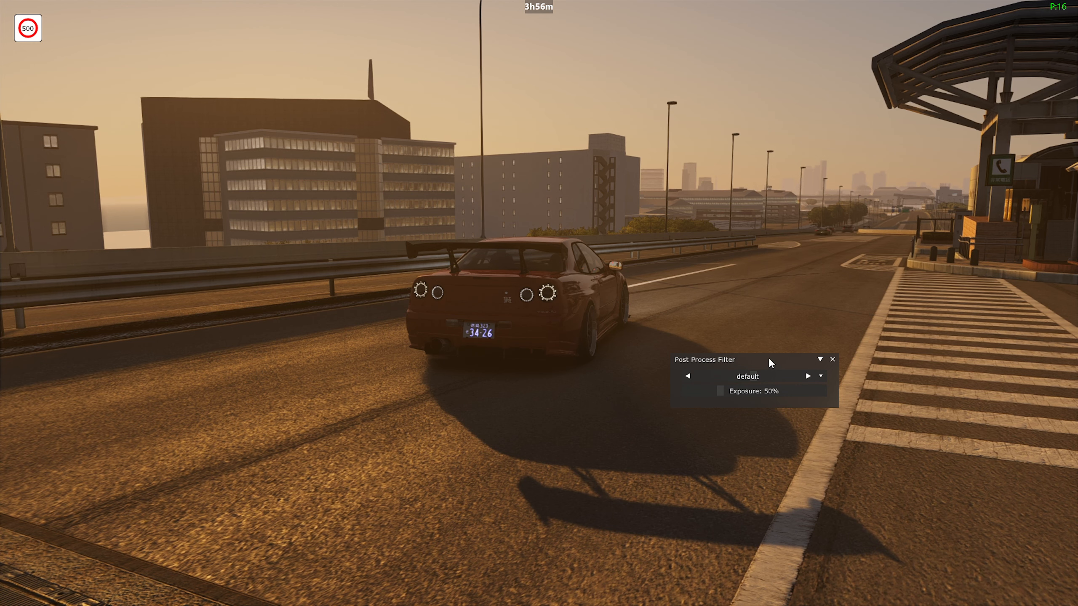
right_click(756, 380)
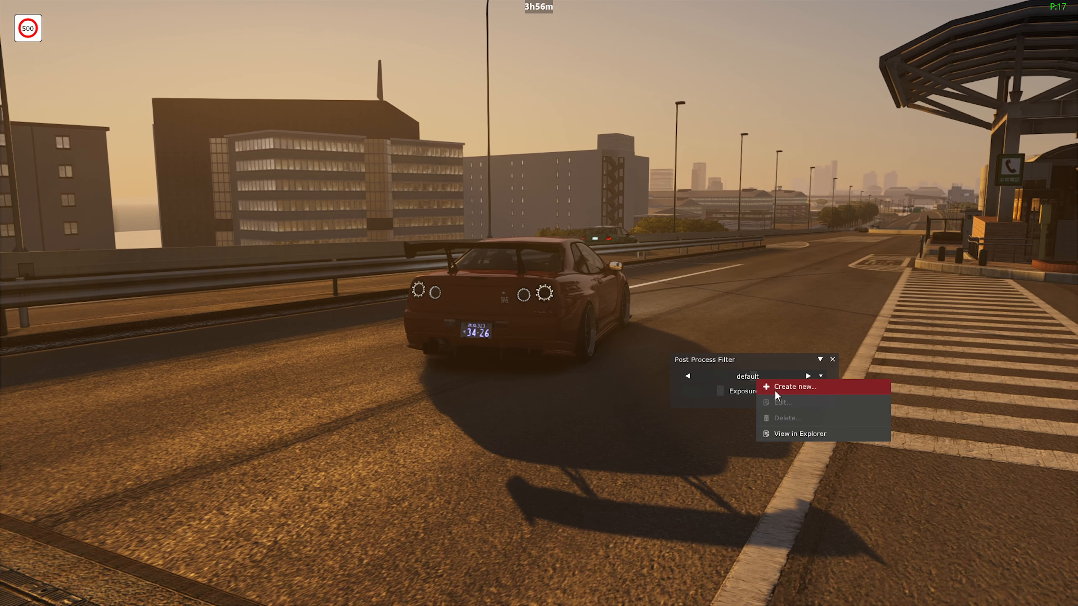
left_click(775, 391)
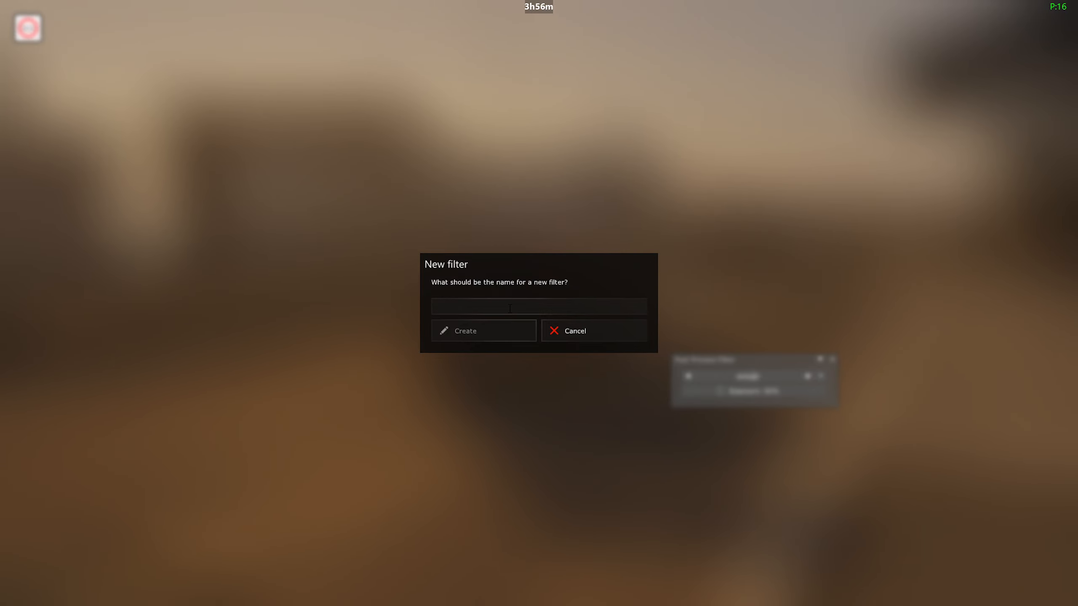
type("VideoTest1")
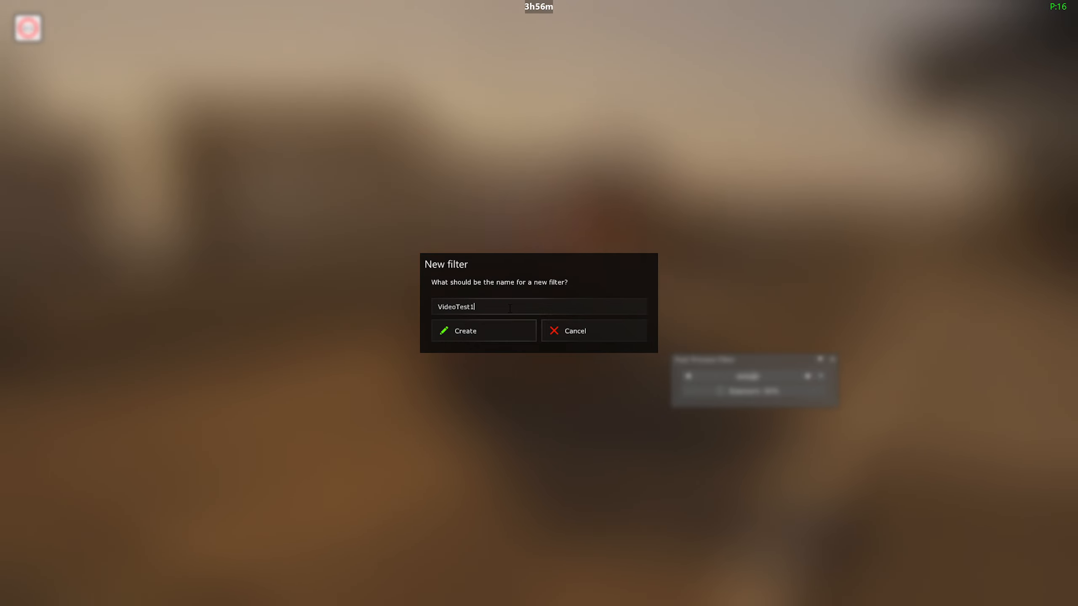
left_click(507, 333)
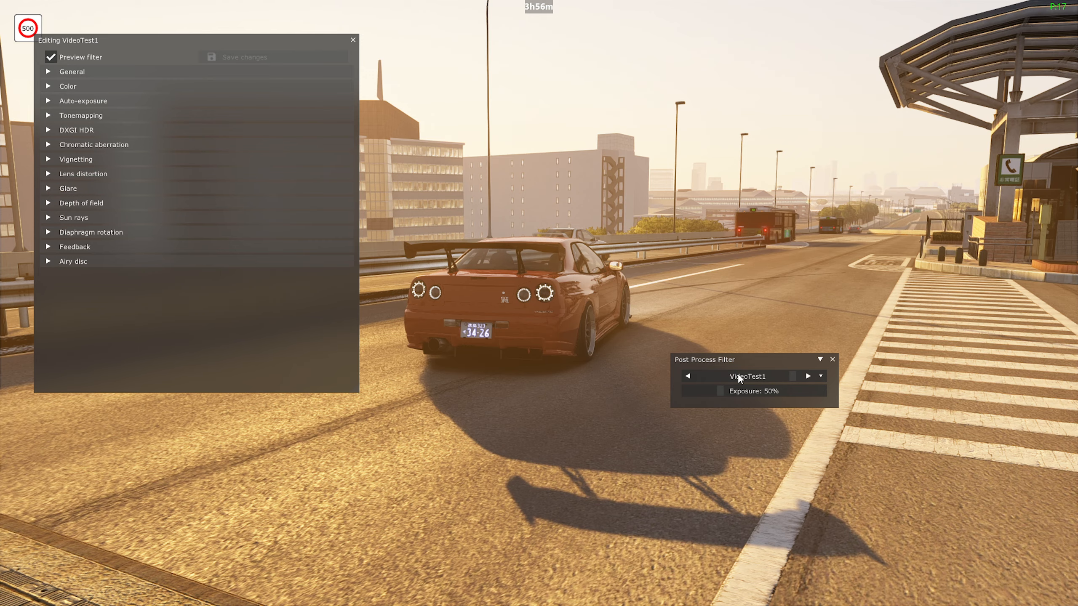
Step: Arrange the filter selector and the VideoTest1 editor clear of the car, and enable Full resolution in the General settings
left_click_drag(738, 376, 884, 453)
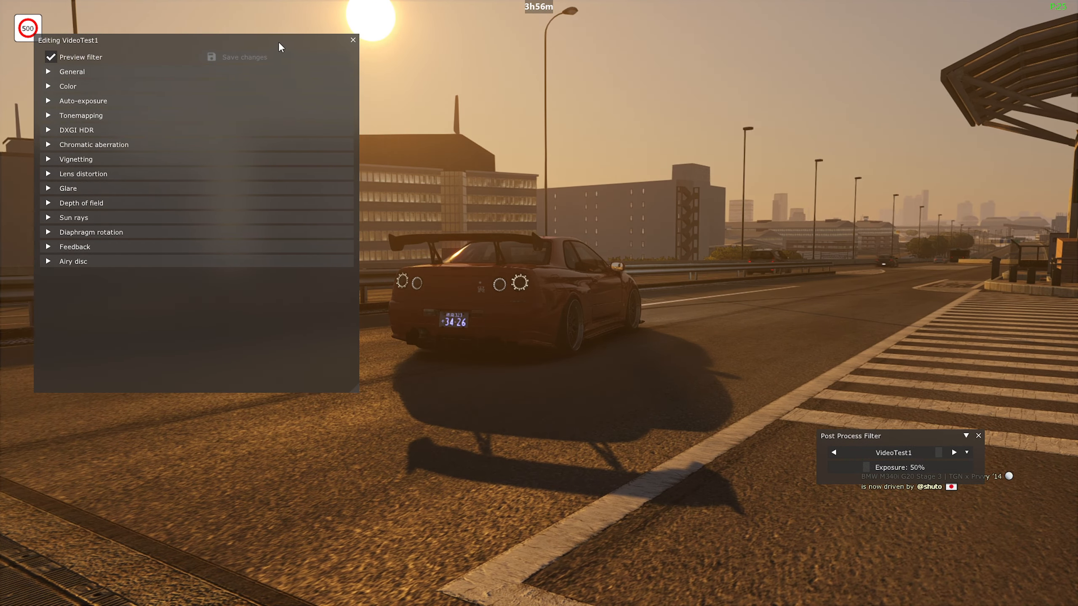
left_click_drag(281, 46, 986, 174)
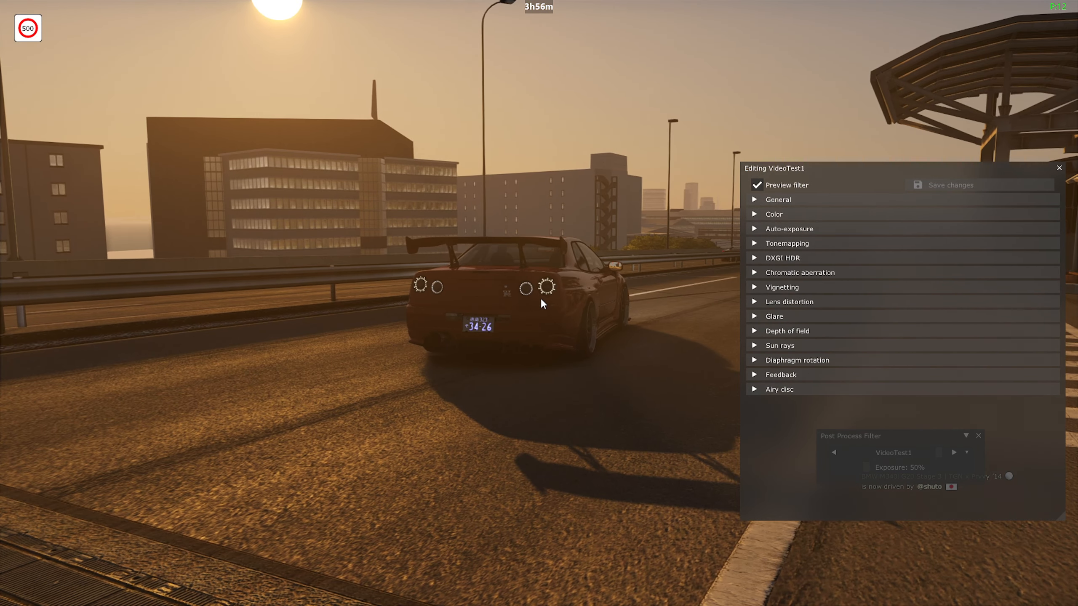
left_click_drag(843, 166, 129, 48)
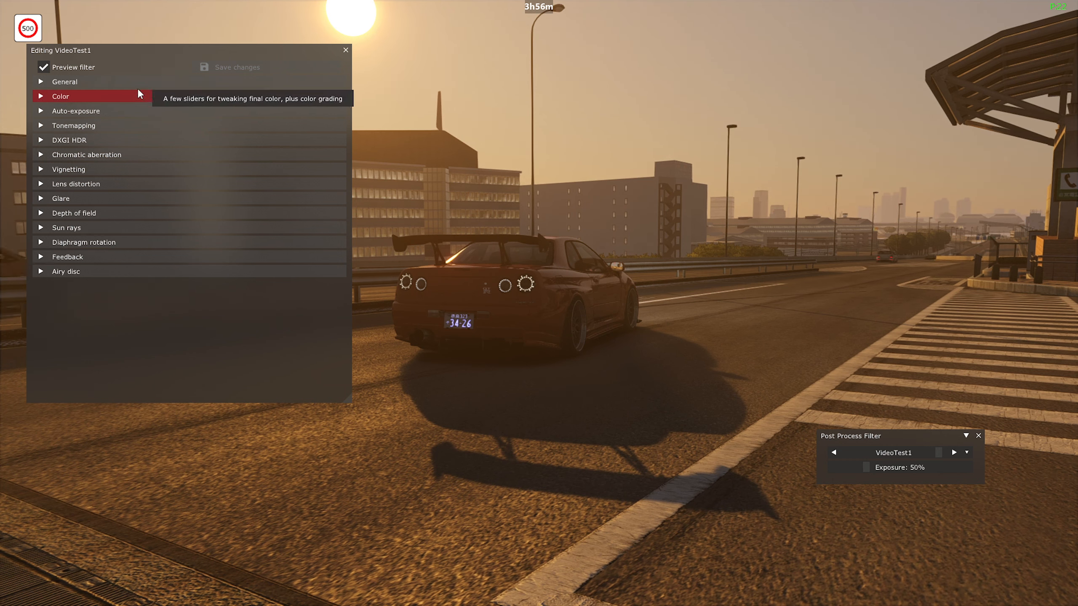
left_click(113, 83)
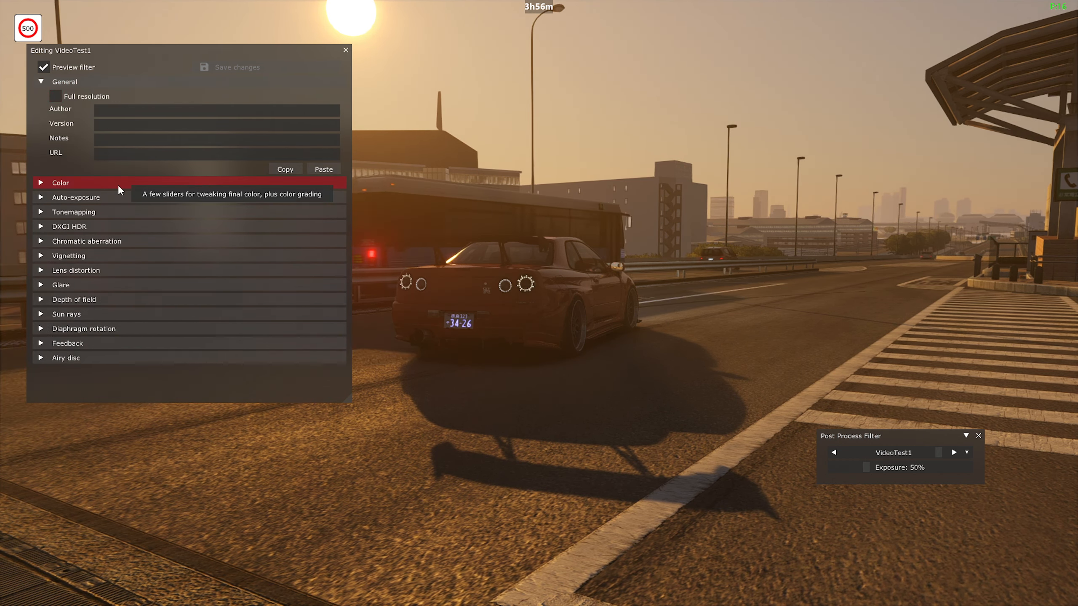
left_click(56, 96)
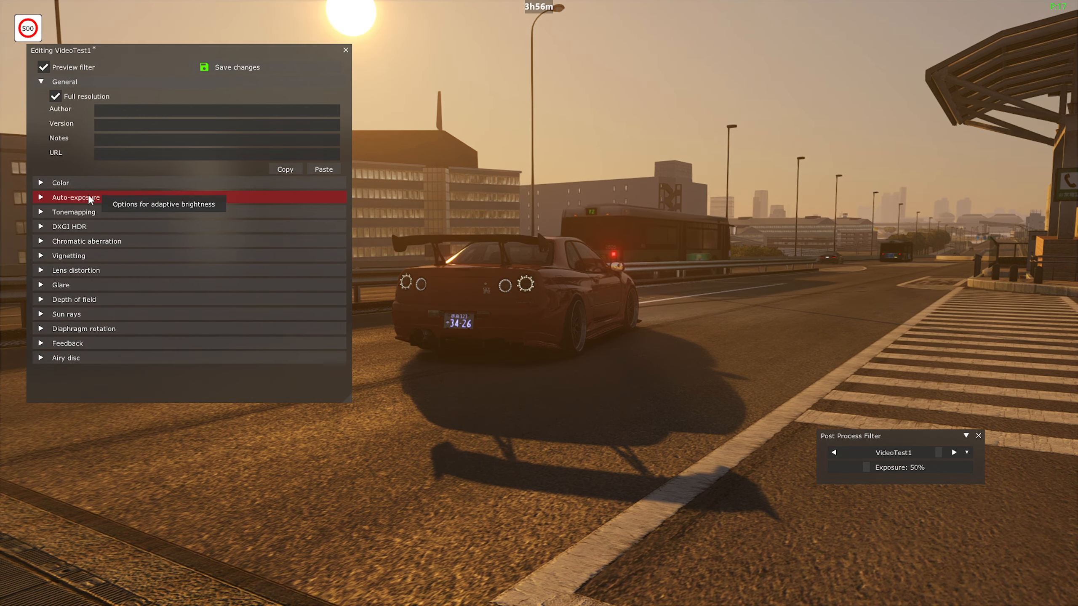
Step: In the filter's Color settings, set color temperature 6750K, white balance 6121K, brightness 120%, sepia 4% and the color grading texture Tweed
left_click(76, 184)
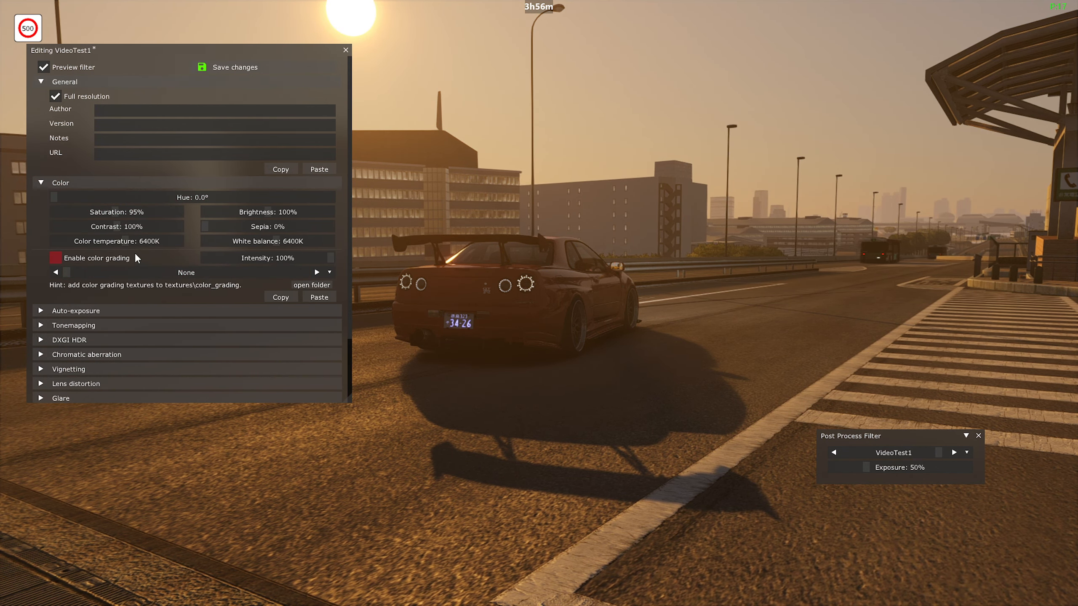
left_click(317, 271)
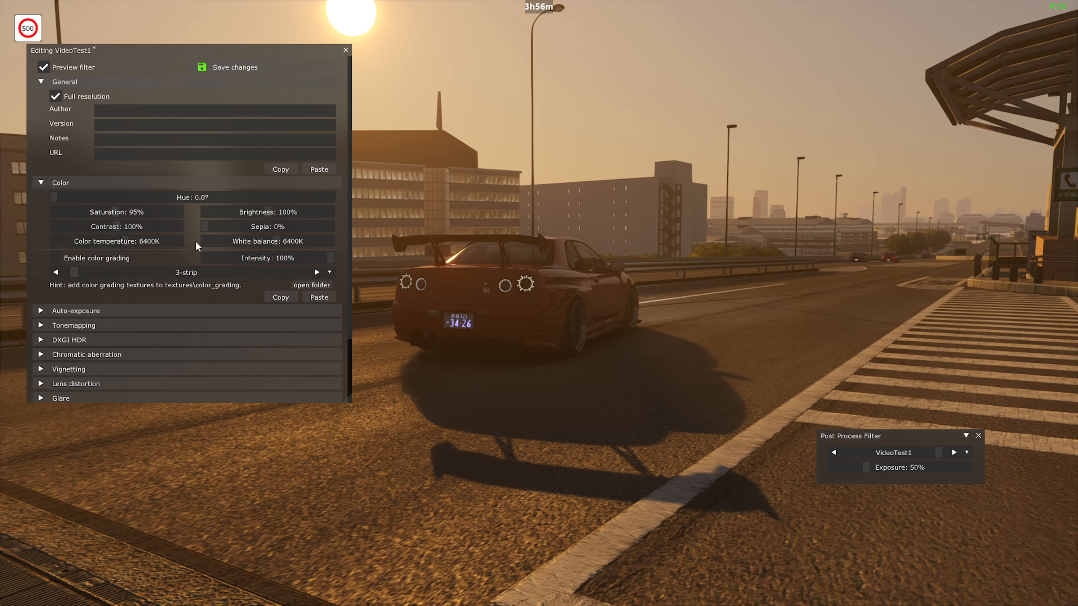
left_click_drag(283, 243, 272, 244)
left_click_drag(64, 241, 224, 264)
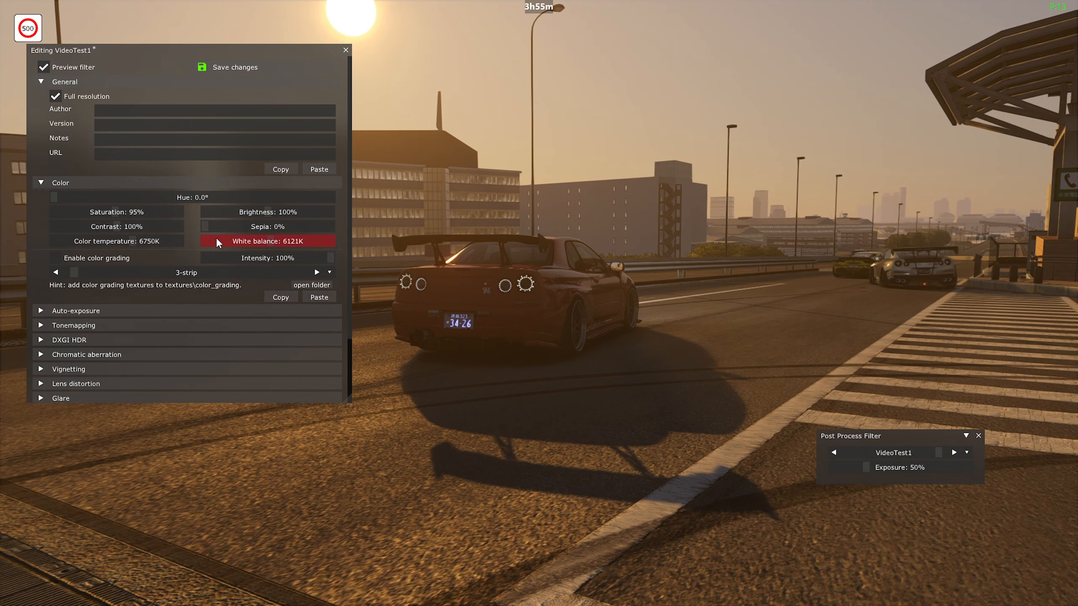
left_click_drag(219, 233, 275, 218)
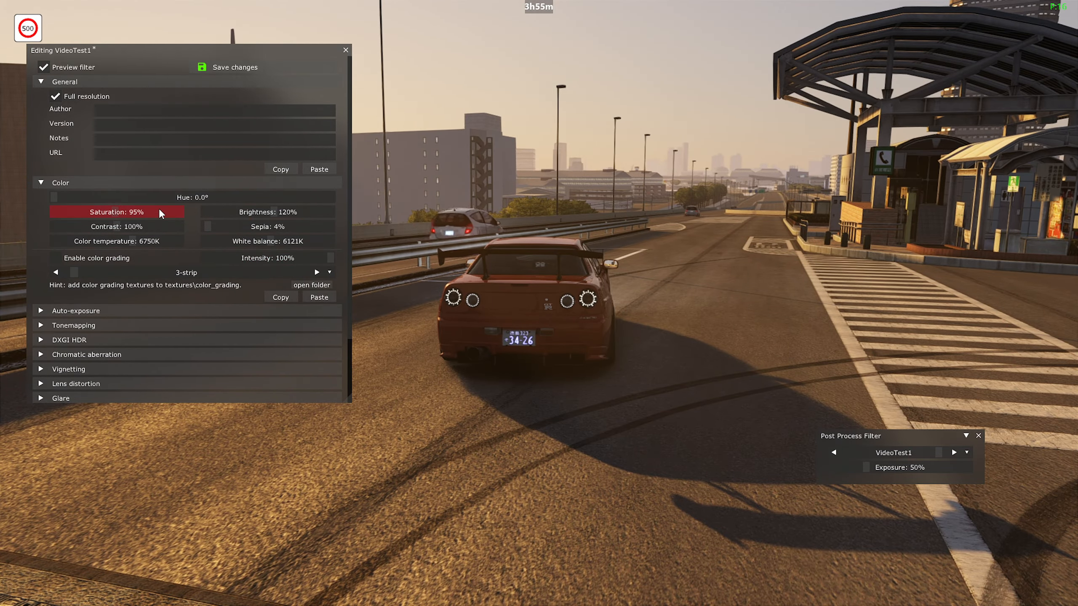
left_click_drag(620, 279, 548, 269)
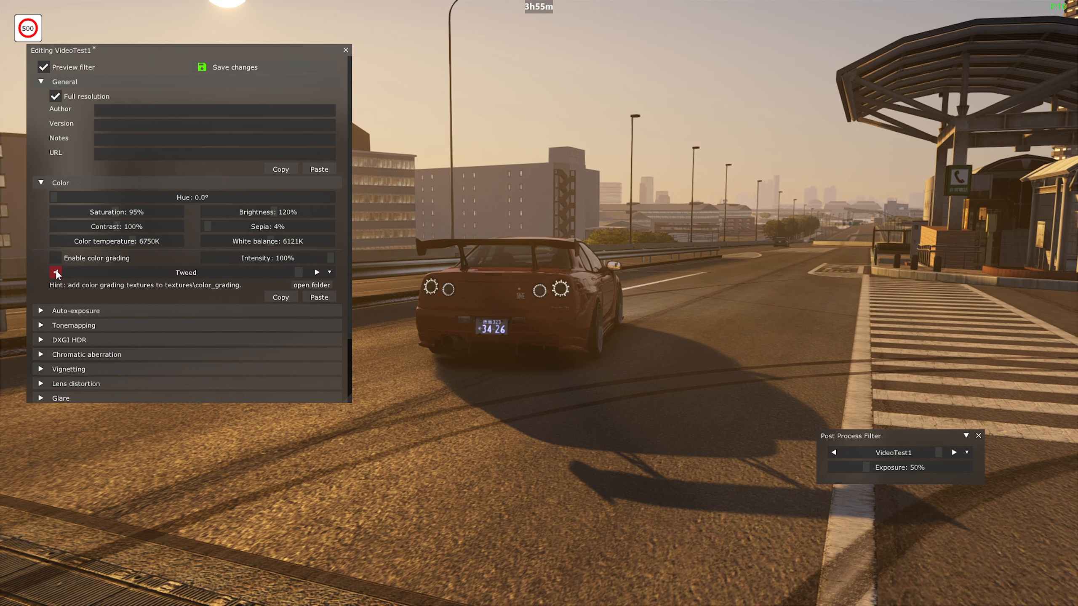
Step: Expand the filter's Auto-exposure, Tonemapping and DXGI HDR sections and review their settings
scroll(127, 255, "down", 3)
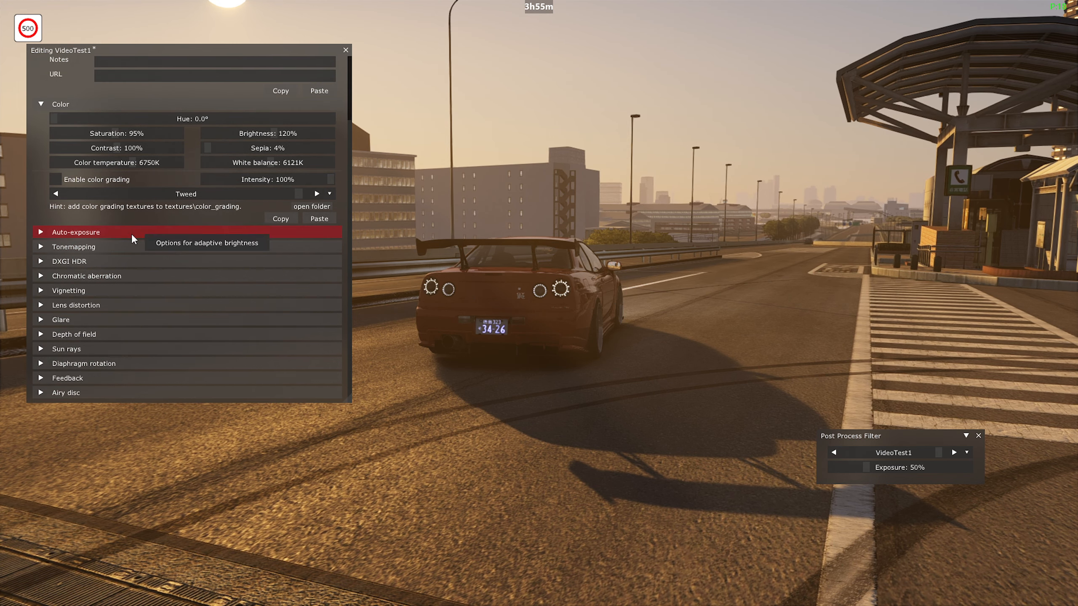
left_click(130, 233)
scroll(172, 309, "down", 3)
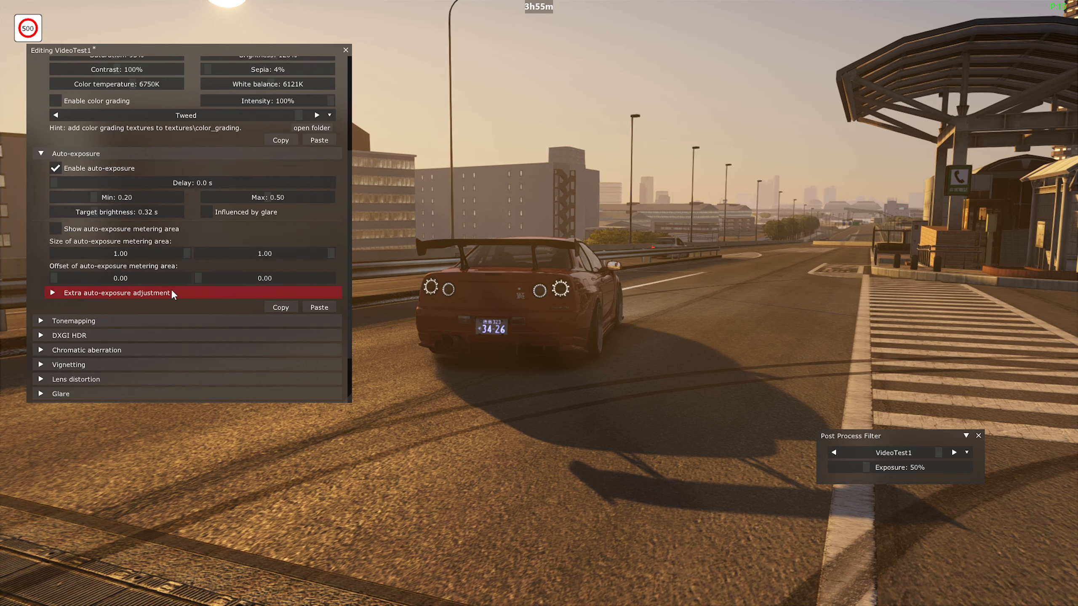
scroll(200, 255, "down", 3)
left_click(162, 244)
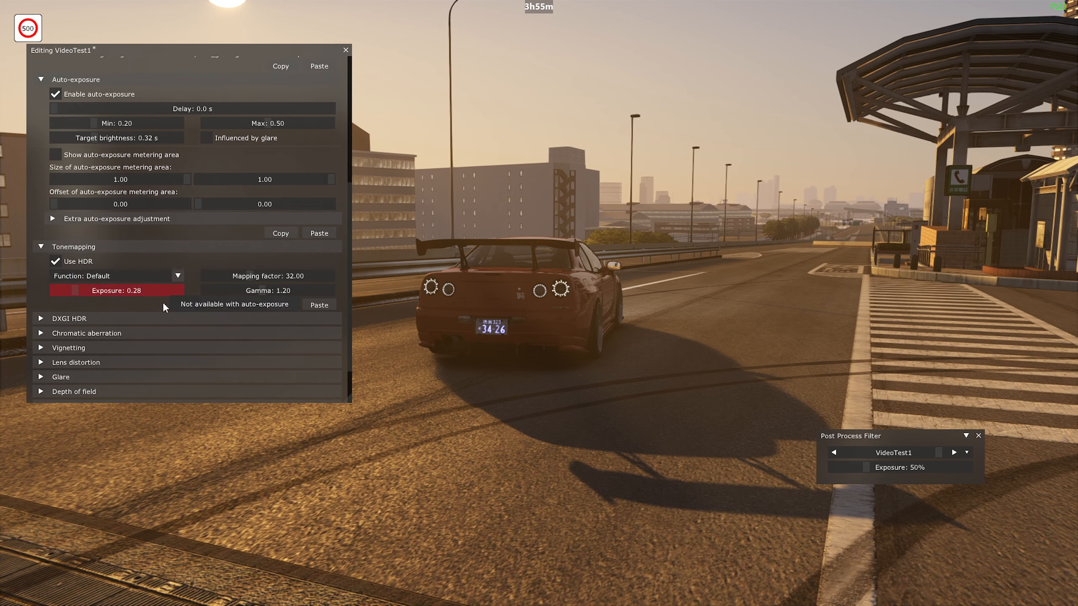
scroll(165, 306, "down", 2)
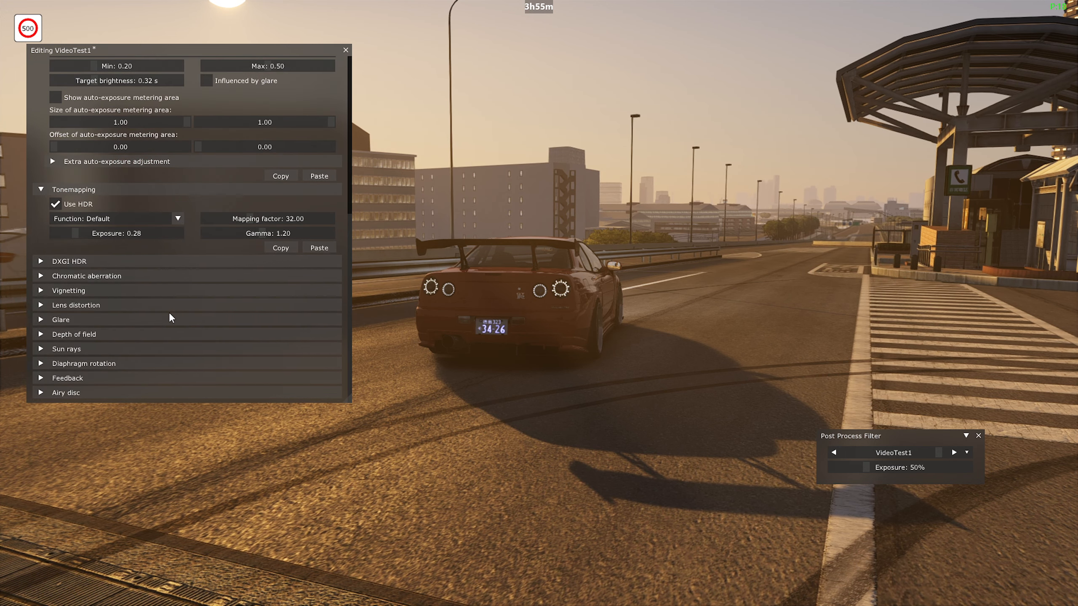
left_click(114, 264)
scroll(167, 339, "down", 3)
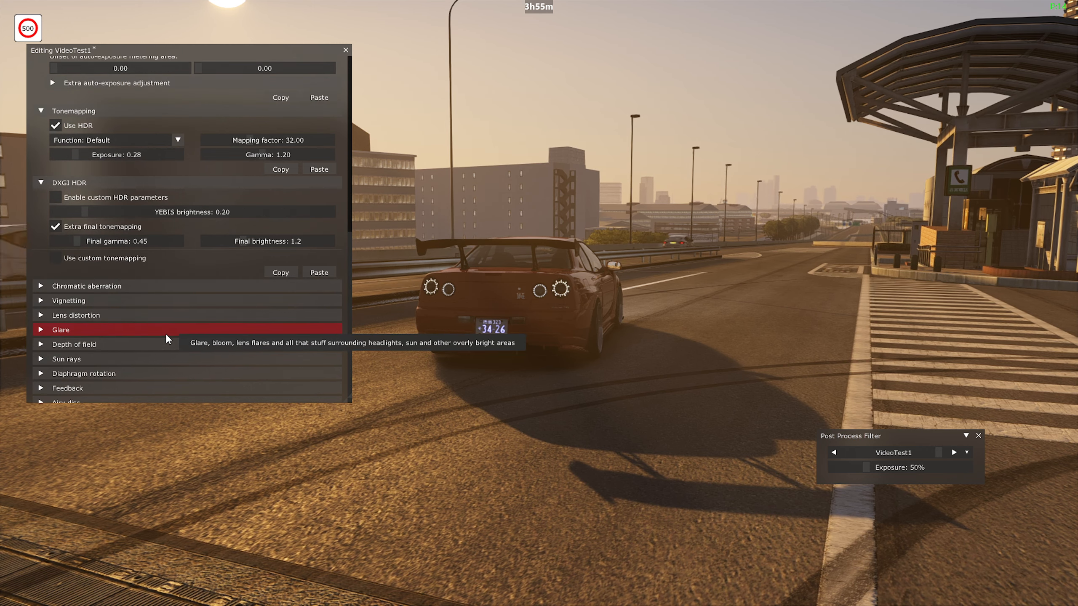
Step: Disable chromatic aberration in the filter, comparing the car with the effect on and off from different camera angles
left_click(122, 286)
scroll(122, 287, "down", 3)
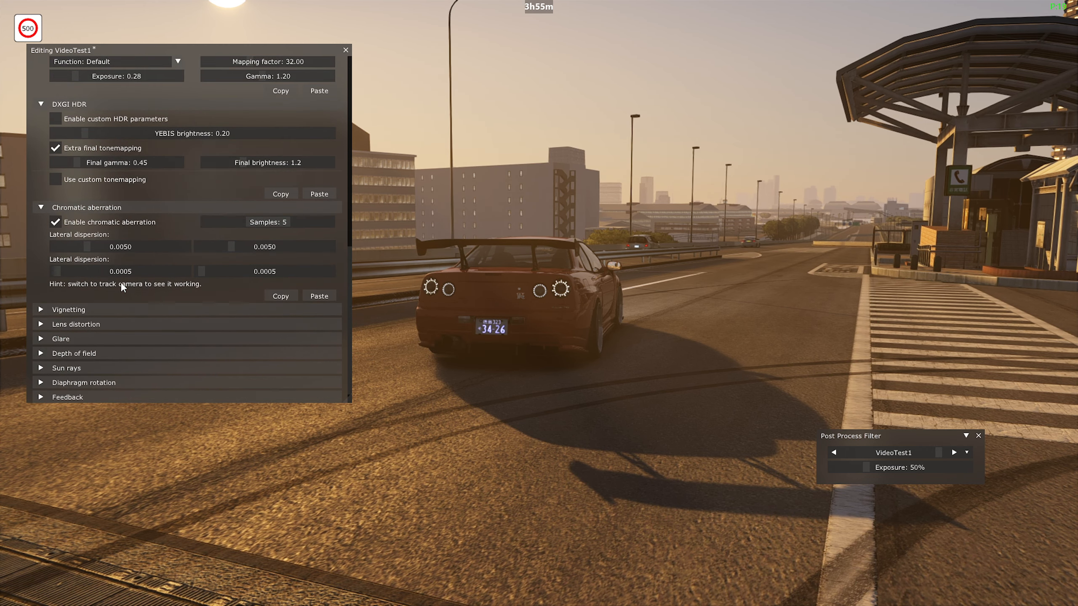
left_click(56, 222)
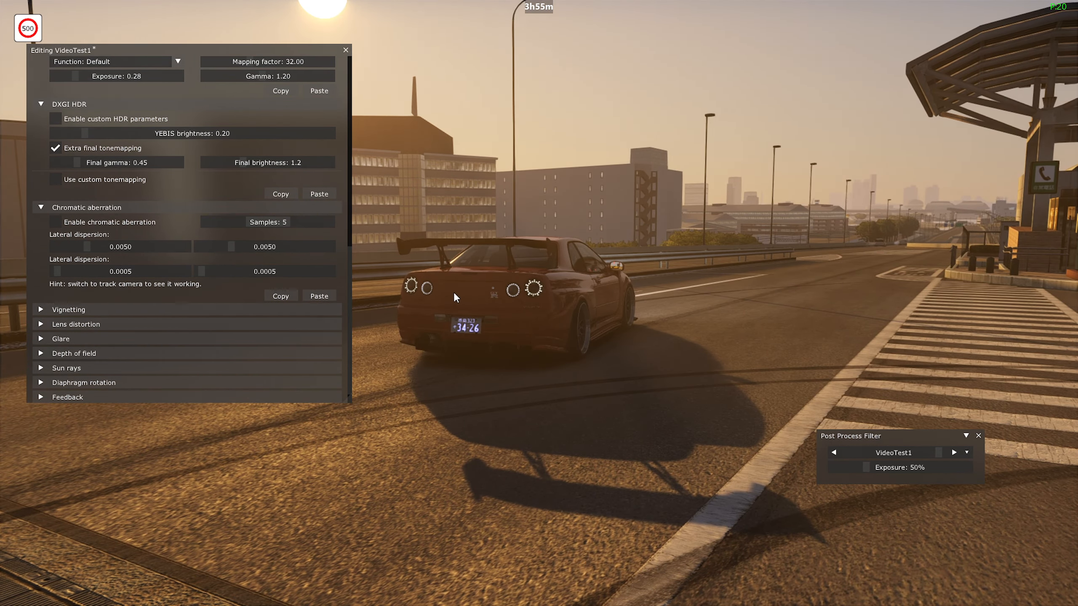
left_click(67, 221)
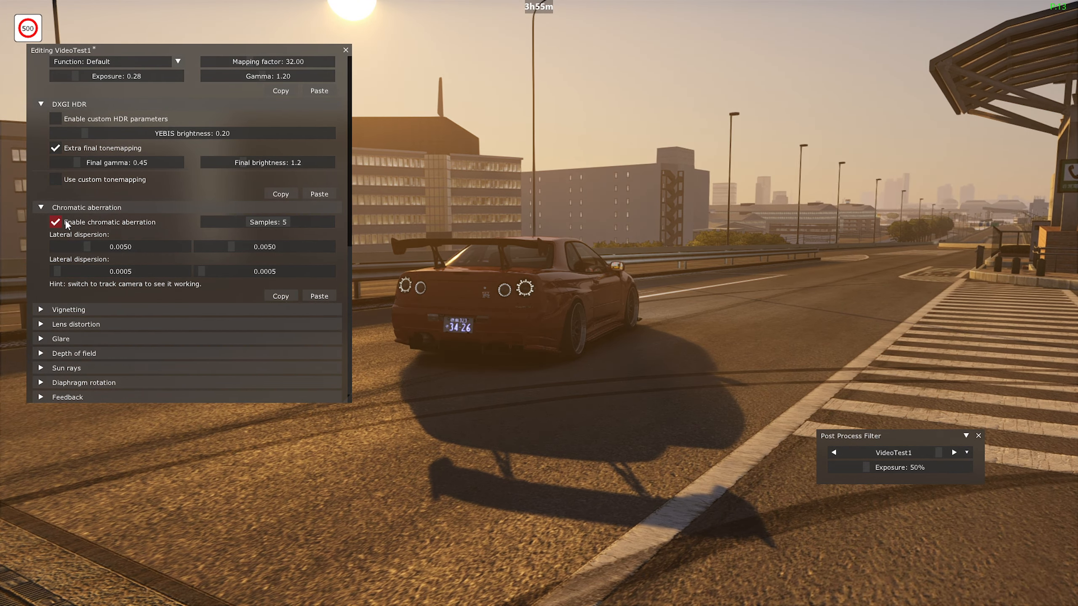
left_click(67, 222)
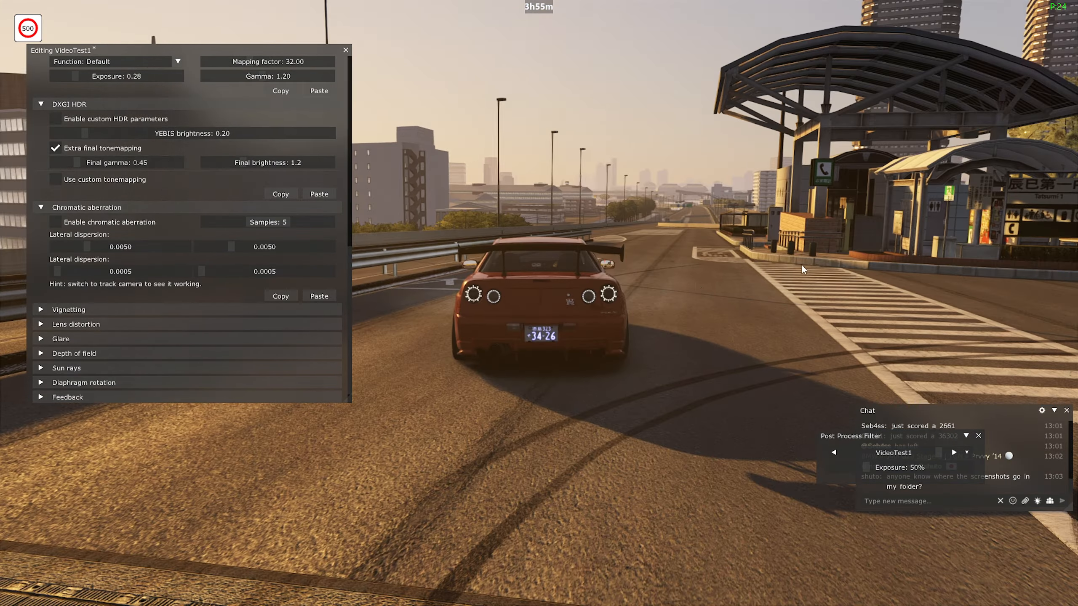
left_click_drag(801, 265, 573, 276)
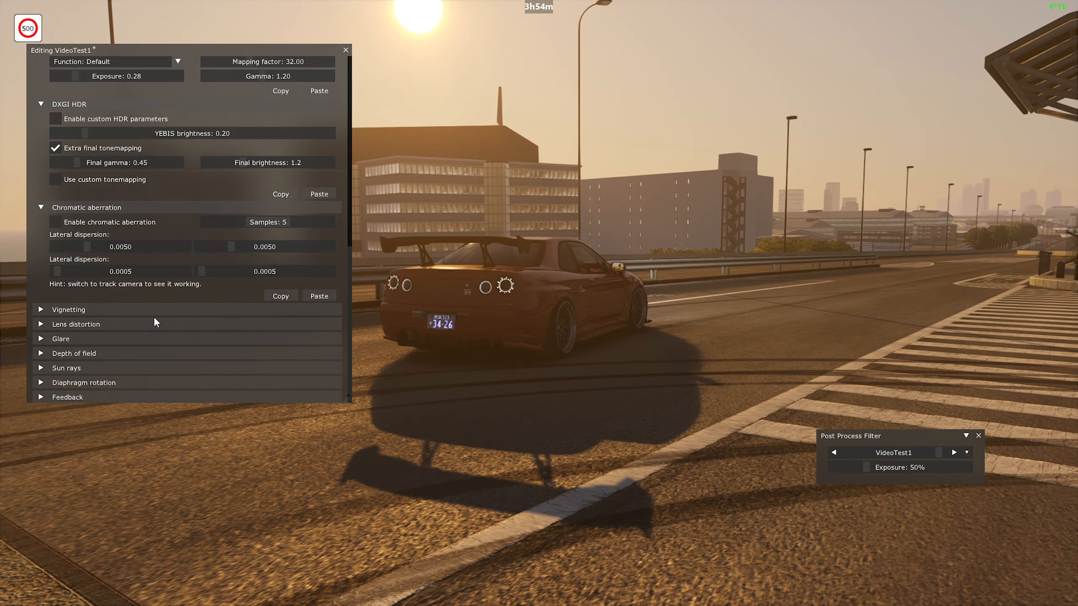
Step: Set the filter's vignetting strength to 50.4%
left_click(155, 312)
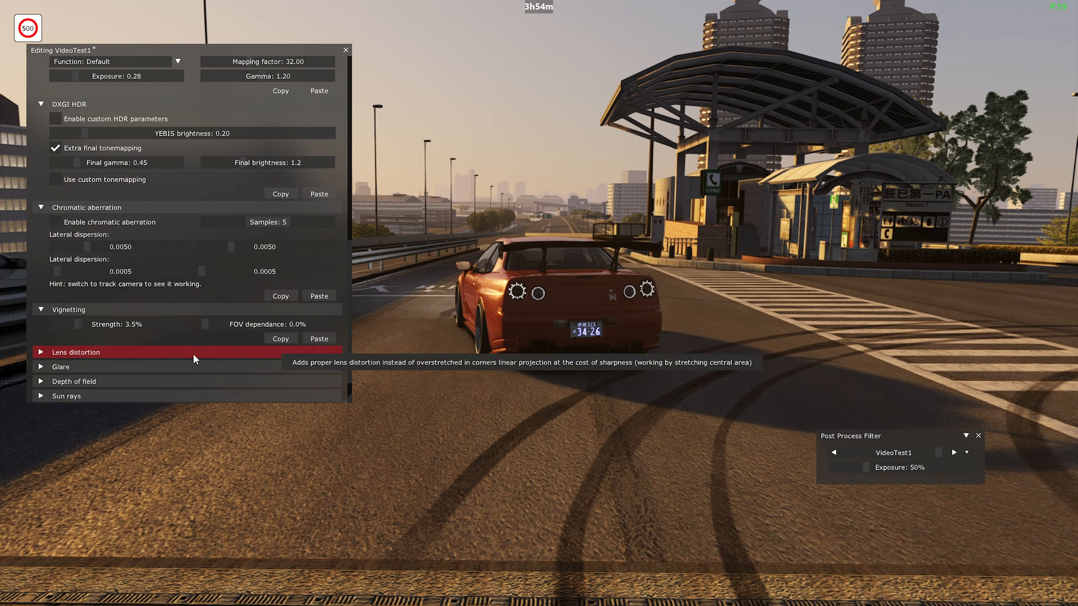
left_click_drag(77, 324, 114, 327)
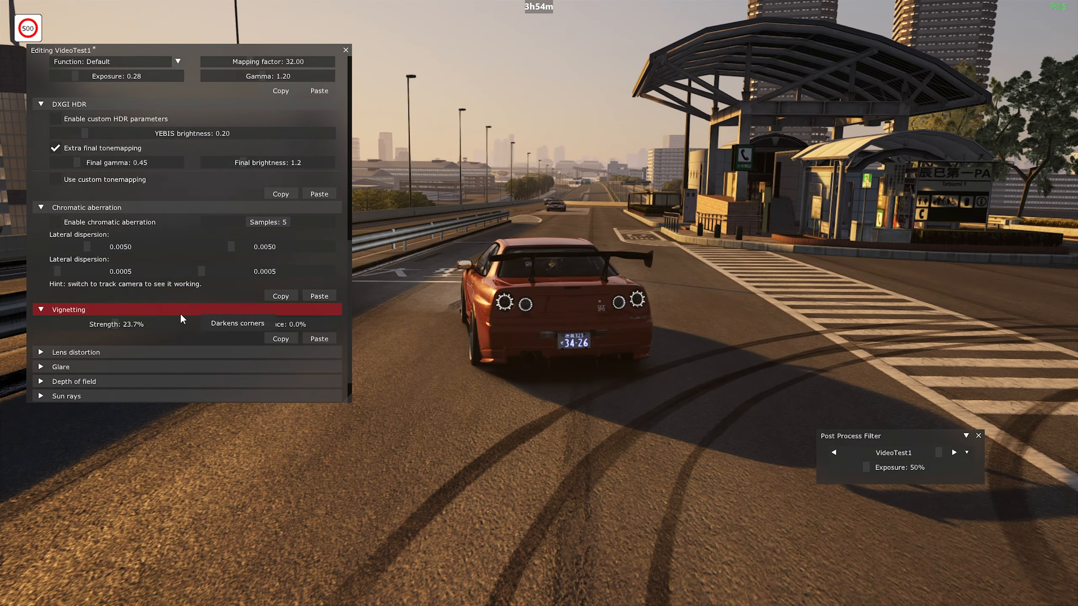
left_click_drag(118, 330, 144, 328)
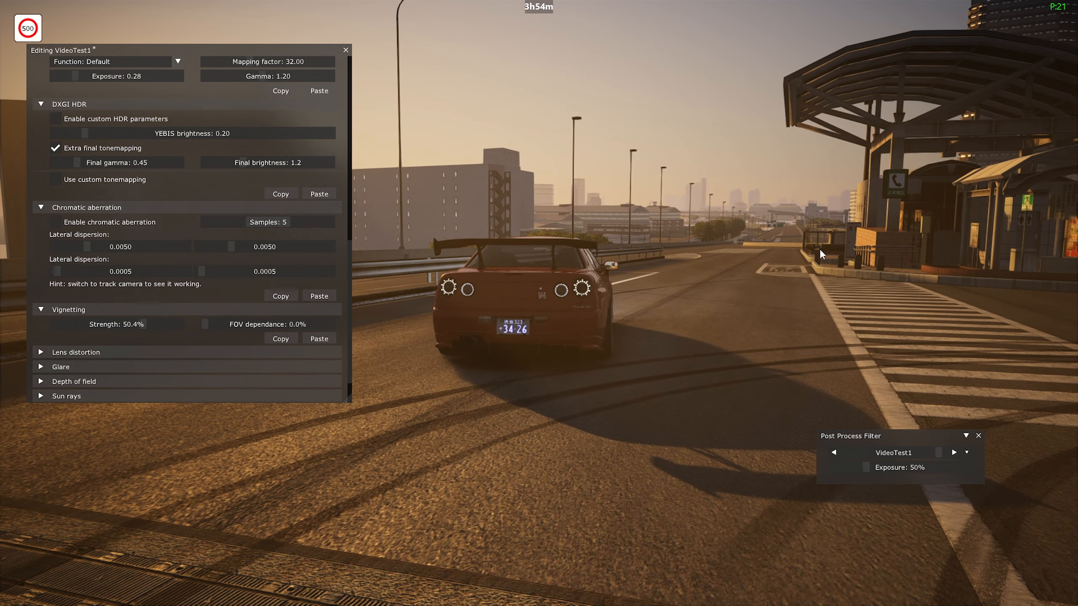
Step: Expand the Lens distortion and Glare sections, set glare quality to 5/5 and disable ghost glare
scroll(152, 332, "down", 1)
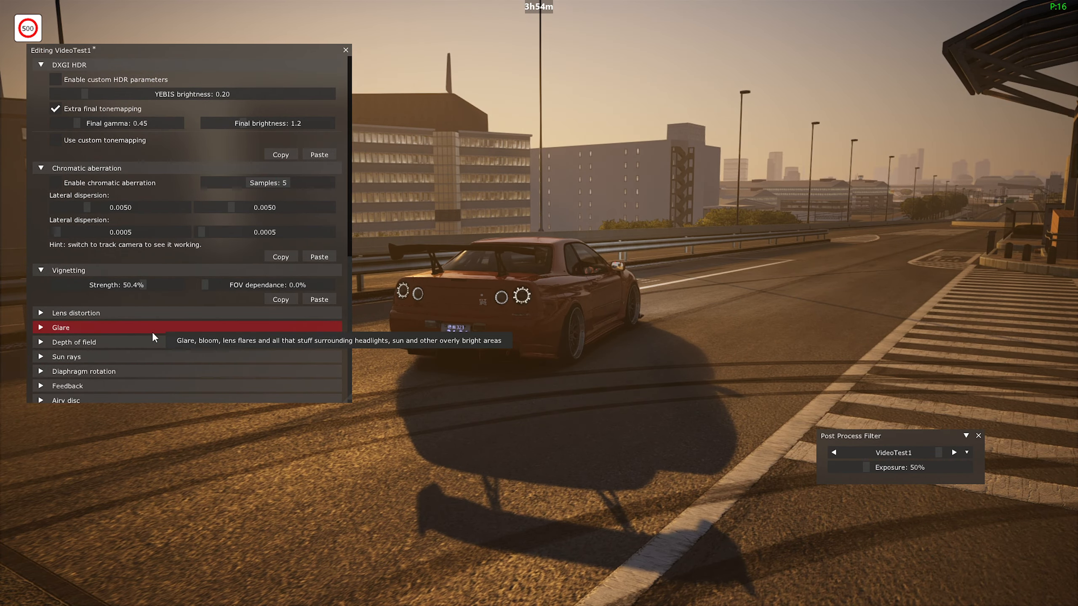
left_click(109, 314)
scroll(128, 324, "down", 1)
left_click(128, 322)
scroll(239, 330, "down", 2)
scroll(239, 331, "down", 2)
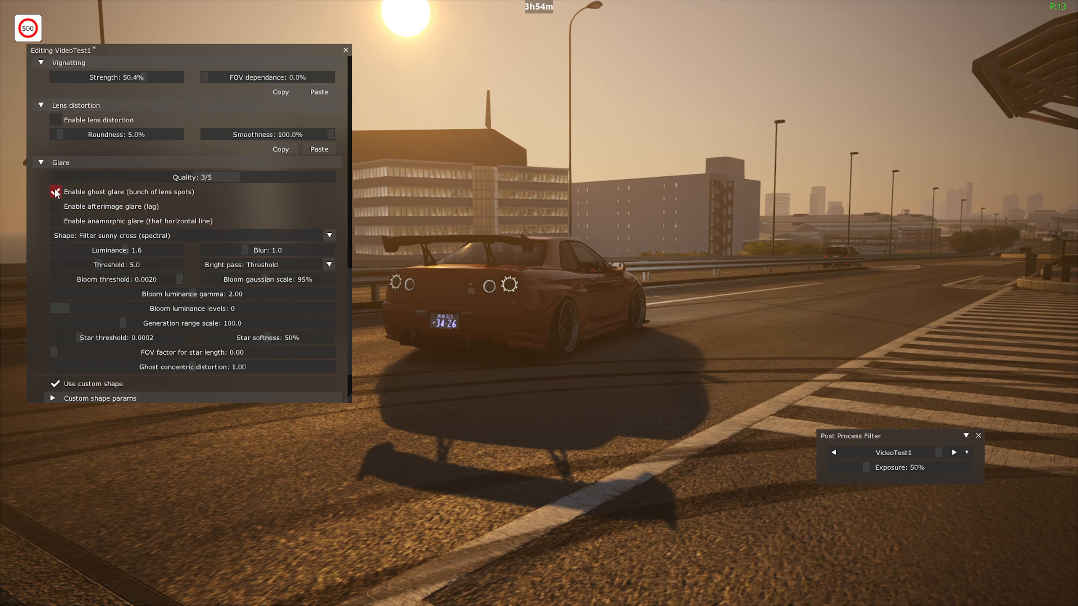
left_click_drag(252, 187, 404, 177)
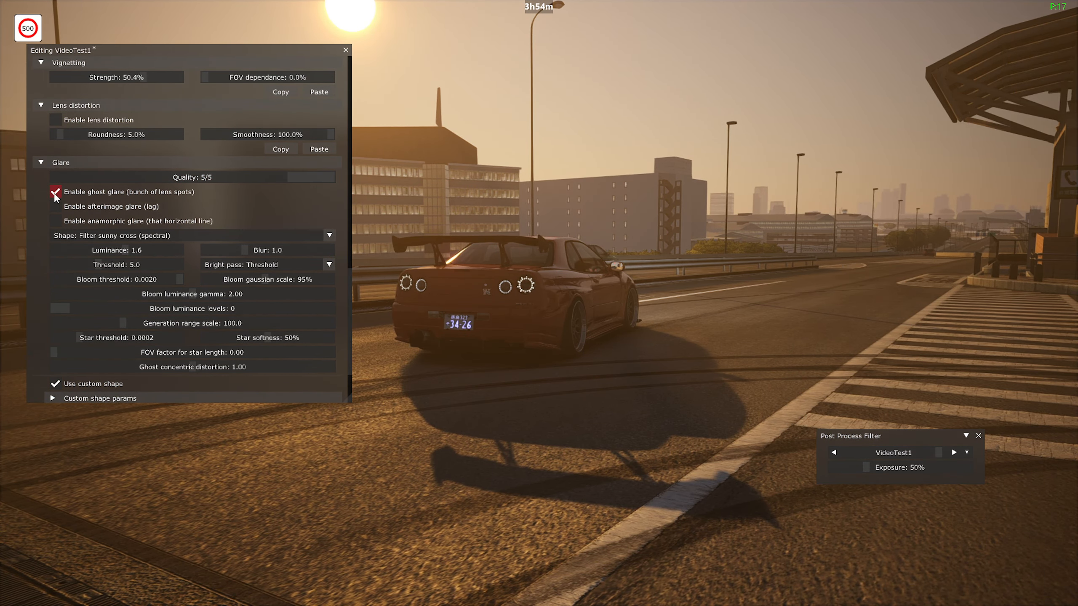
left_click(55, 192)
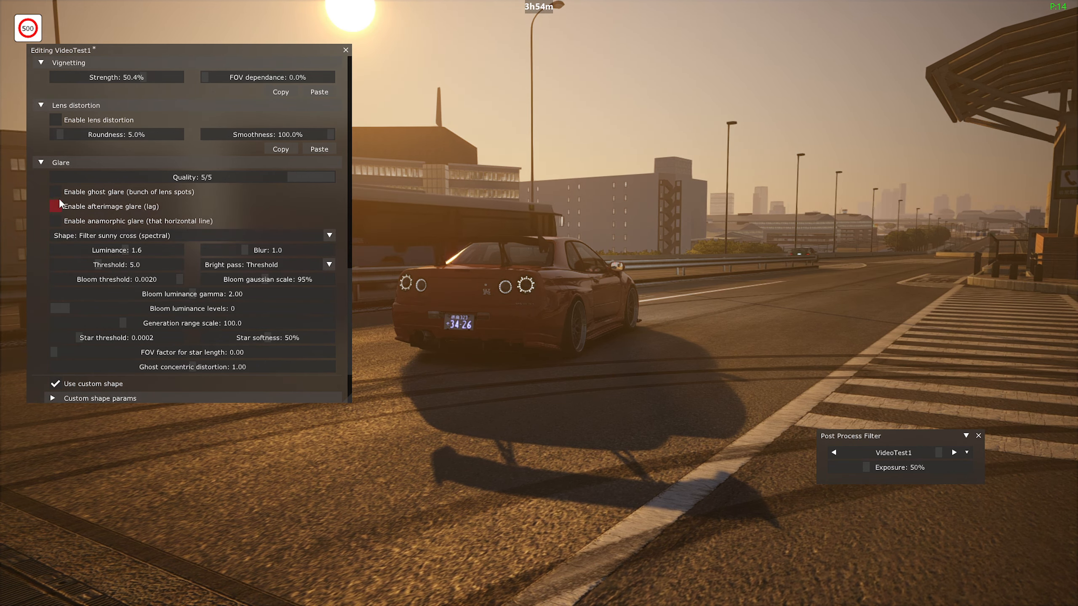
Step: Try the afterimage glare and anamorphic glare effects on the scene
left_click(57, 212)
left_click(57, 224)
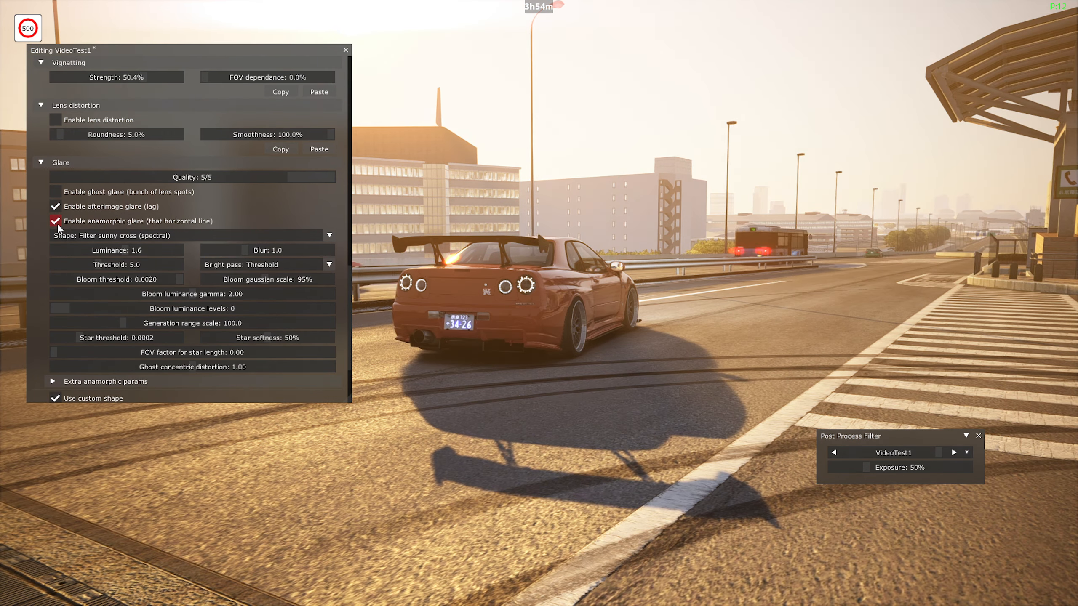
left_click(59, 206)
left_click(60, 219)
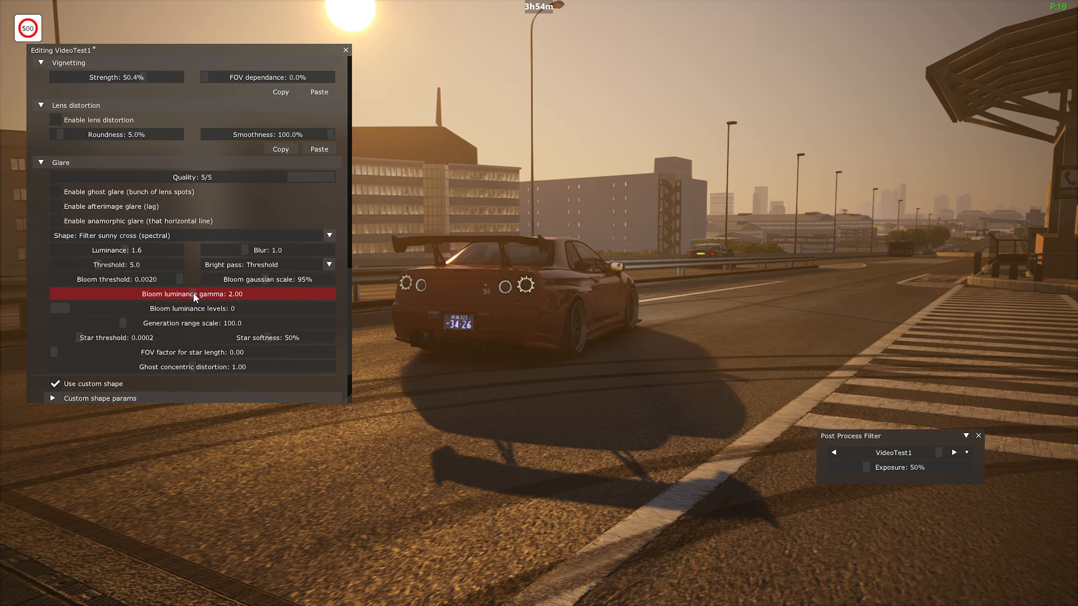
Step: Move the filter editor clear of the car and set the bloom luminance gamma to 1.70
mouse_move(125, 298)
left_mouse_down()
mouse_move(214, 304)
mouse_move(144, 296)
left_mouse_up()
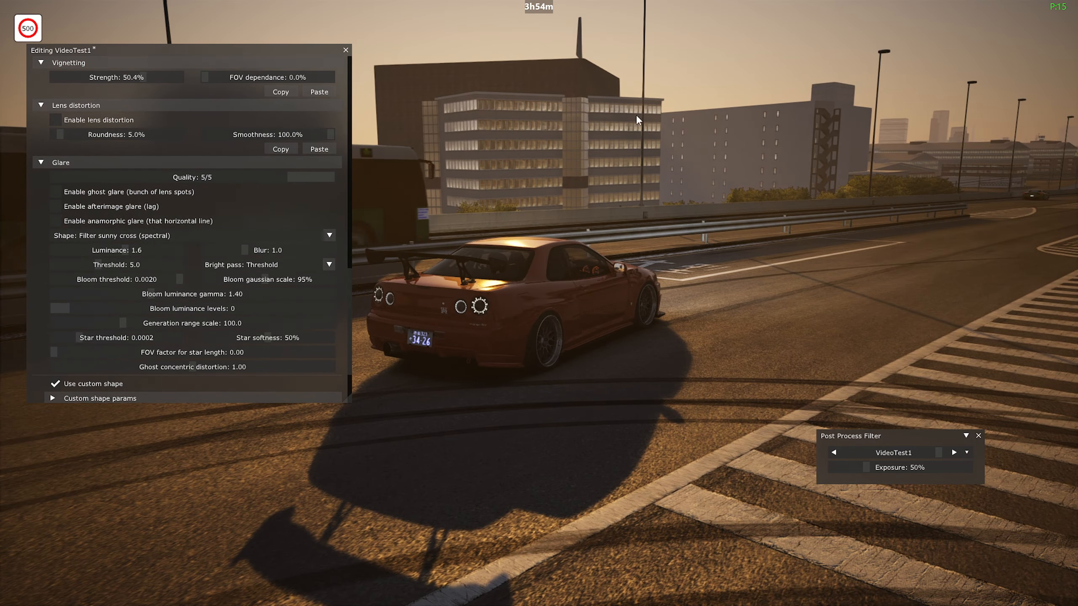
left_click_drag(165, 50, 872, 173)
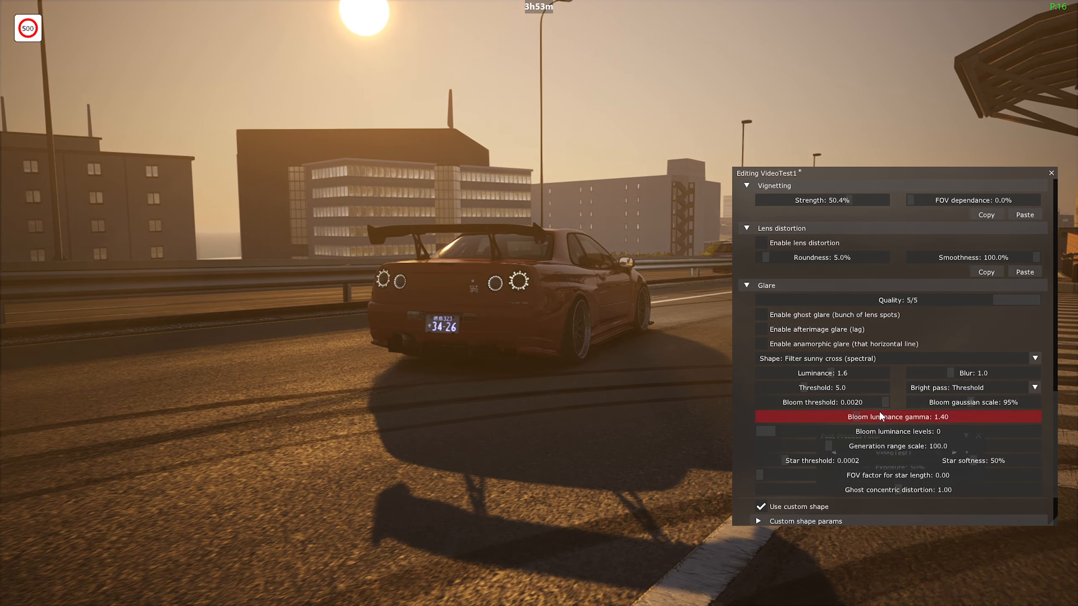
left_click_drag(853, 417, 897, 403)
left_click_drag(1024, 418, 915, 419)
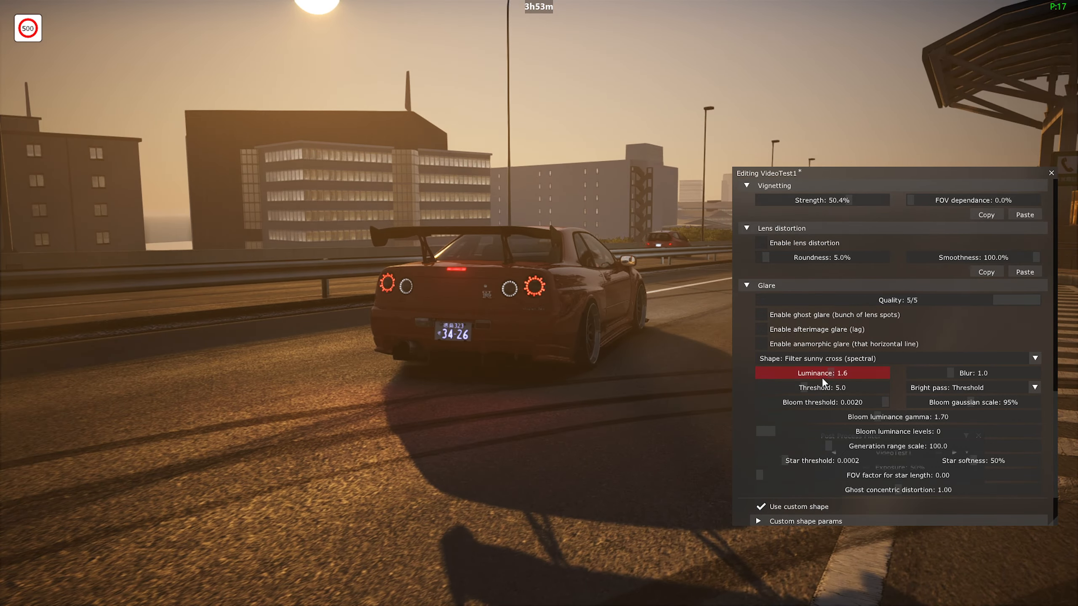
Step: Compare glare luminance at 5.0 and 0.0 against the sun and tail lights, and set it to 1.0
left_click_drag(822, 378, 908, 374)
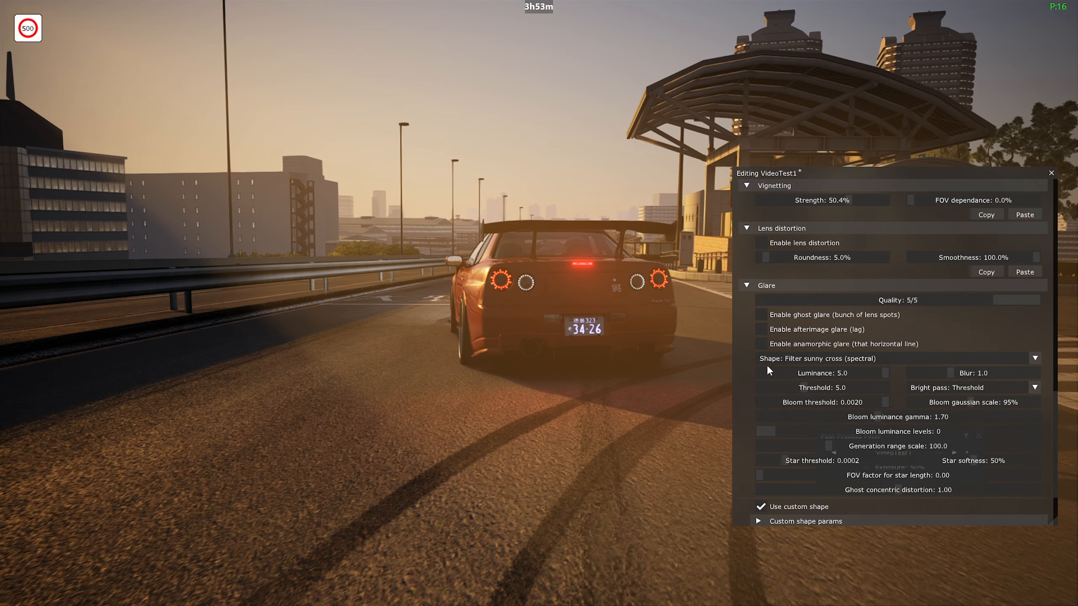
left_click_drag(767, 373, 693, 358)
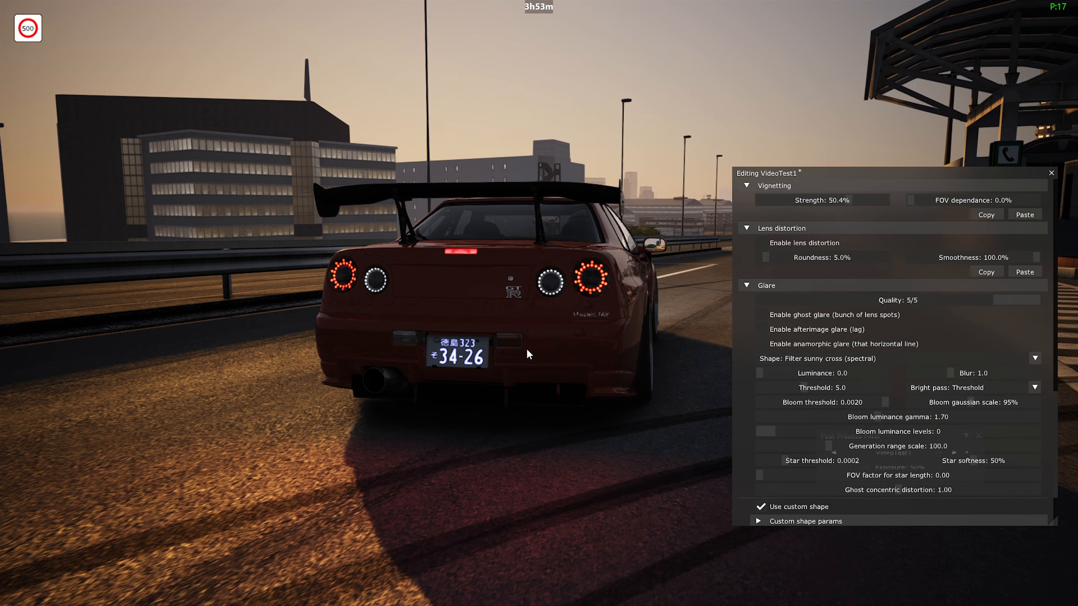
left_click_drag(527, 350, 552, 368)
left_click_drag(764, 374, 922, 383)
left_click_drag(588, 340, 514, 358)
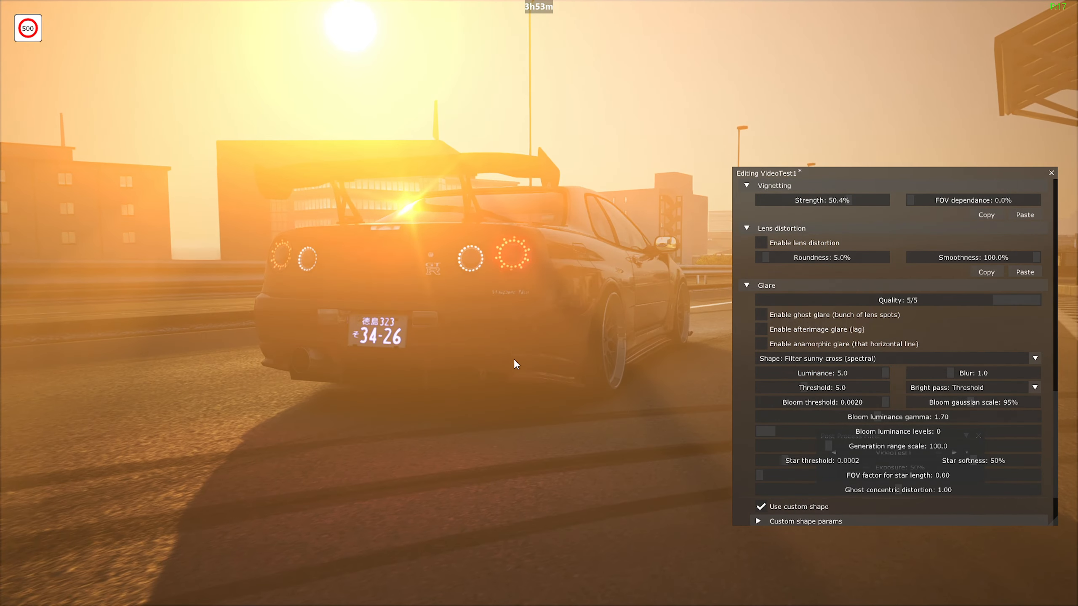
mouse_move(866, 376)
left_mouse_down()
mouse_move(760, 374)
mouse_move(889, 375)
mouse_move(754, 374)
mouse_move(890, 377)
mouse_move(869, 372)
left_mouse_up()
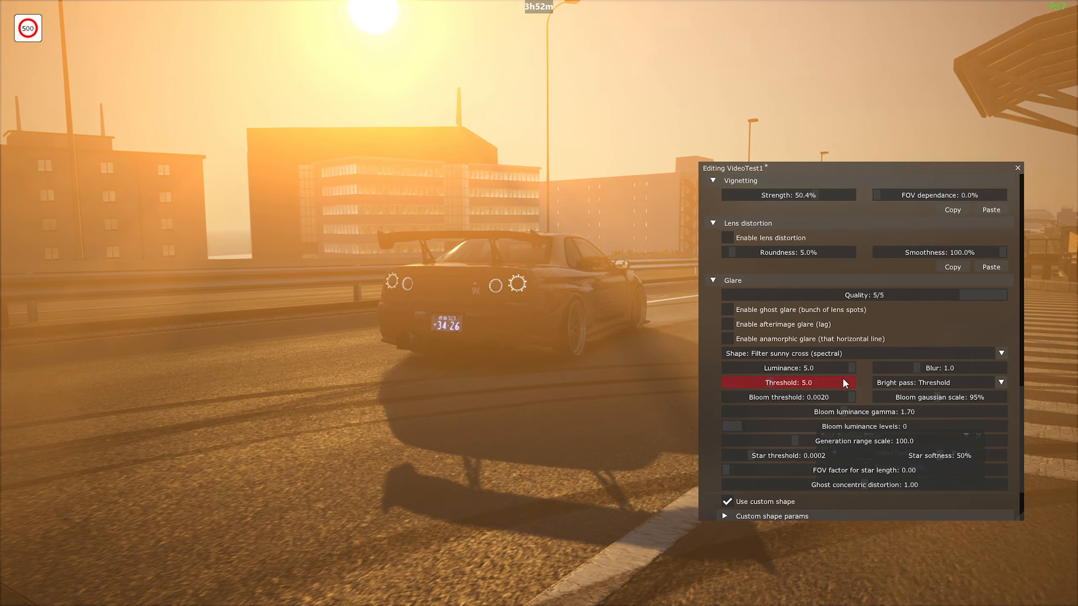
left_click_drag(845, 368, 744, 371)
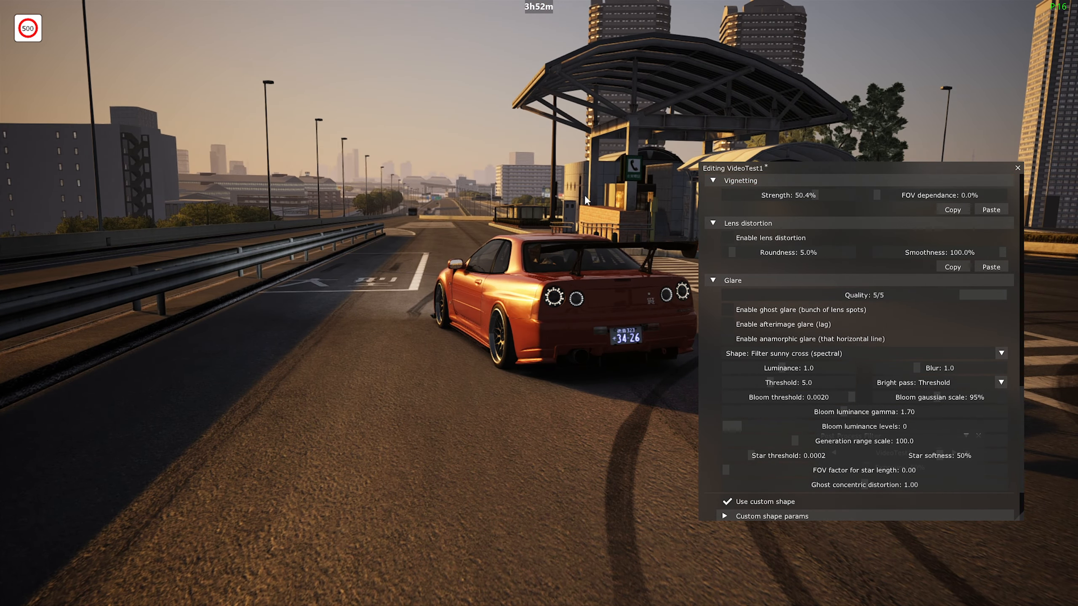
Step: Rearrange the filter editor and chat windows, and set the time of day with the chat command /settime 23:00
left_click_drag(811, 174, 269, 213)
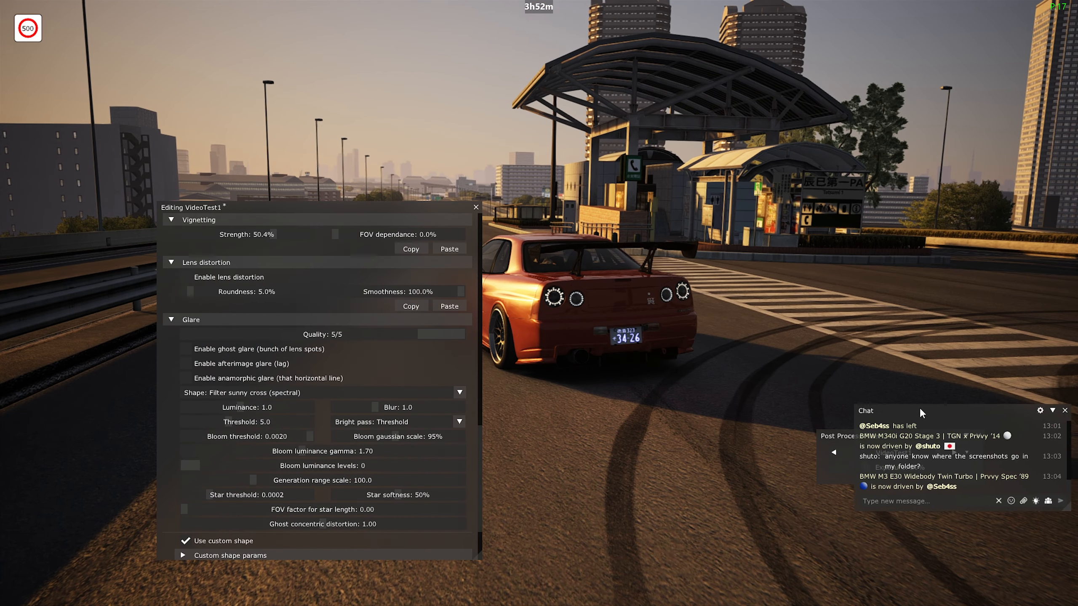
left_click_drag(920, 412, 849, 337)
left_click(852, 424)
type("/set")
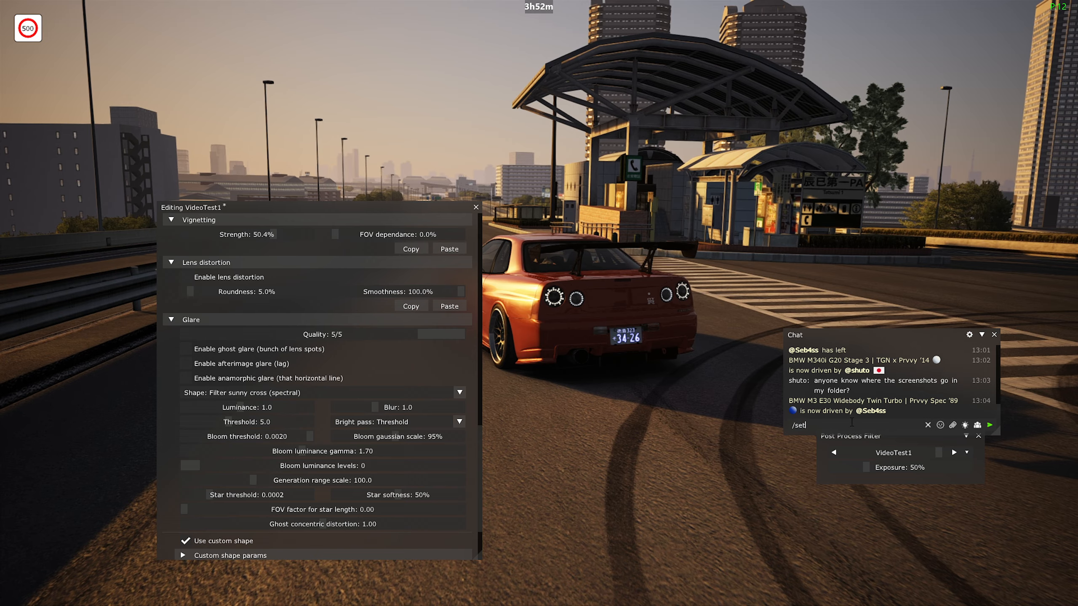
type("time 23:0")
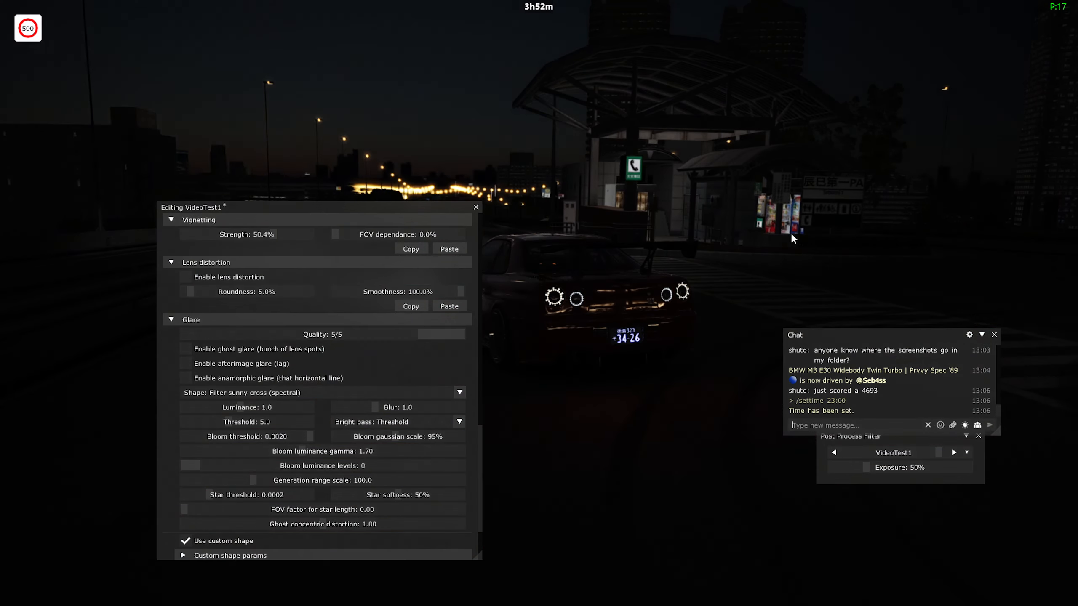
Step: Move the filter editor clear of the car and examine its lights and reflections at night from several angles
left_click_drag(790, 232, 430, 272)
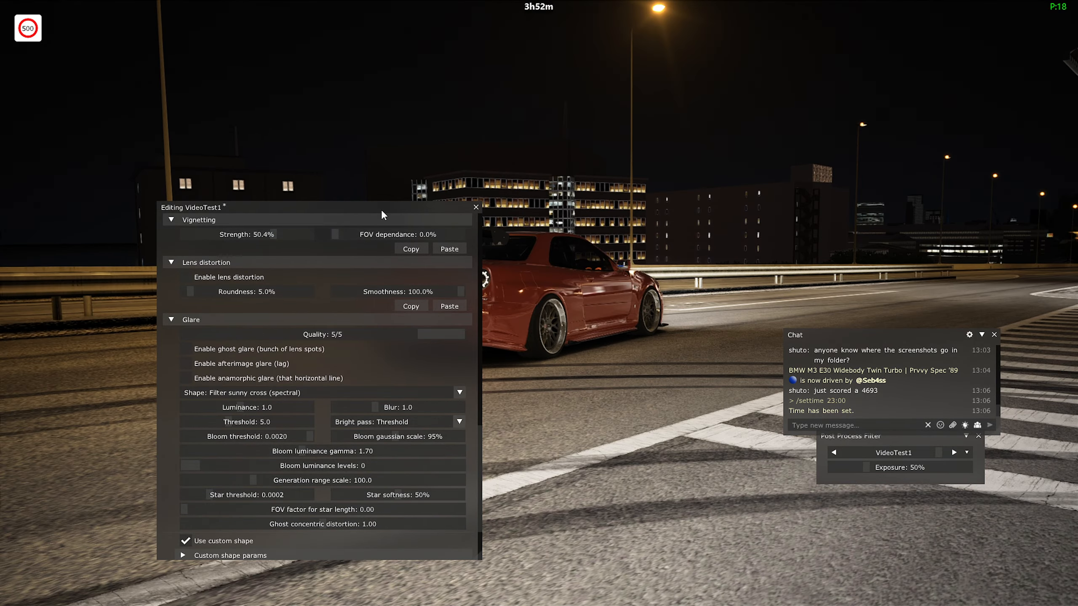
left_click_drag(409, 210, 1038, 256)
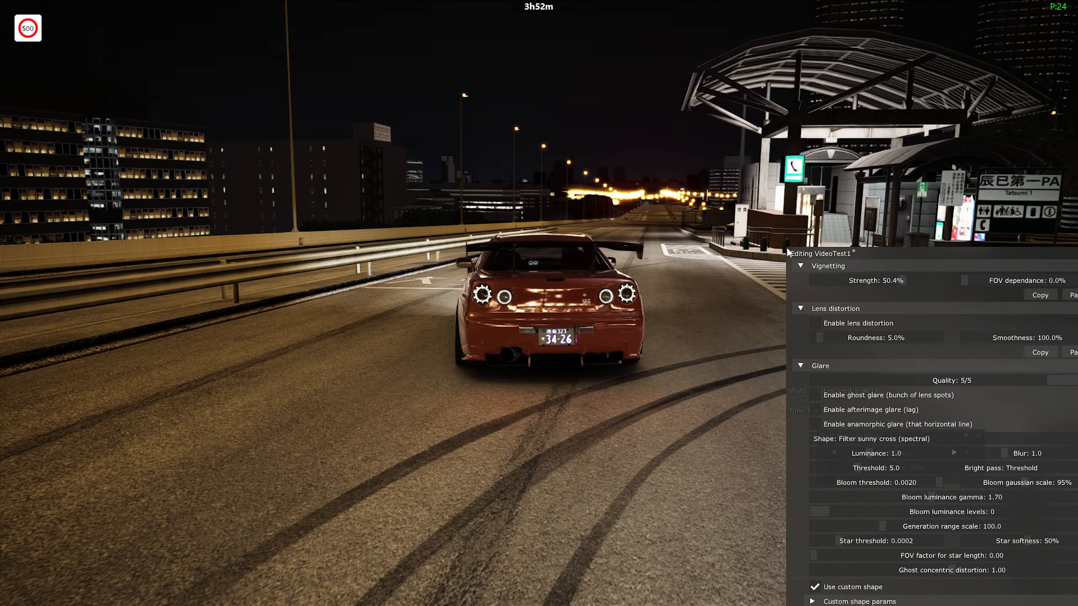
left_click_drag(787, 246, 306, 238)
scroll(527, 297, "up", 5)
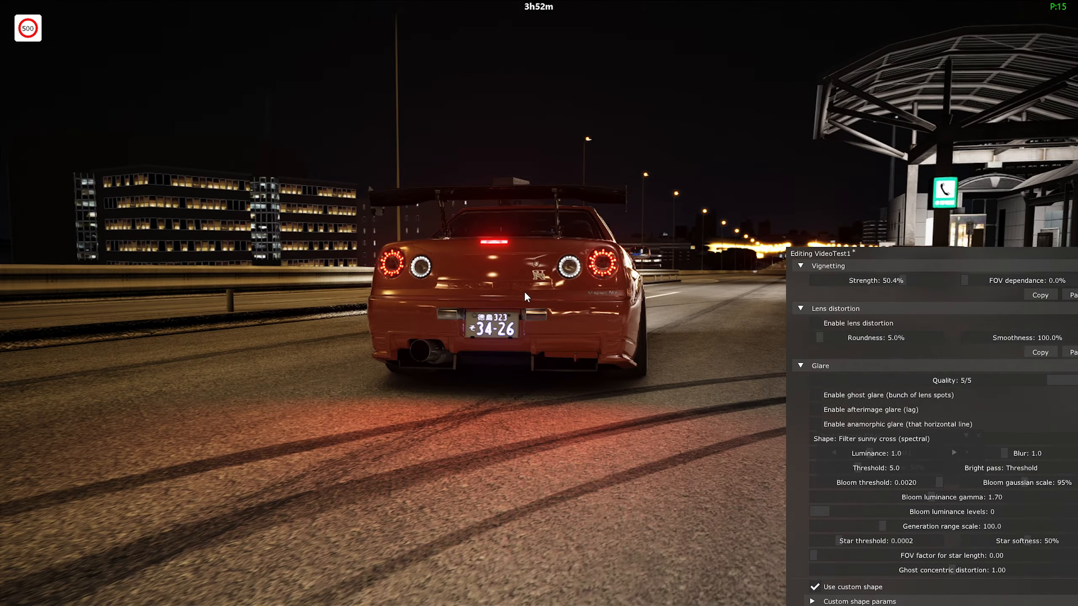
left_click_drag(529, 275, 675, 258)
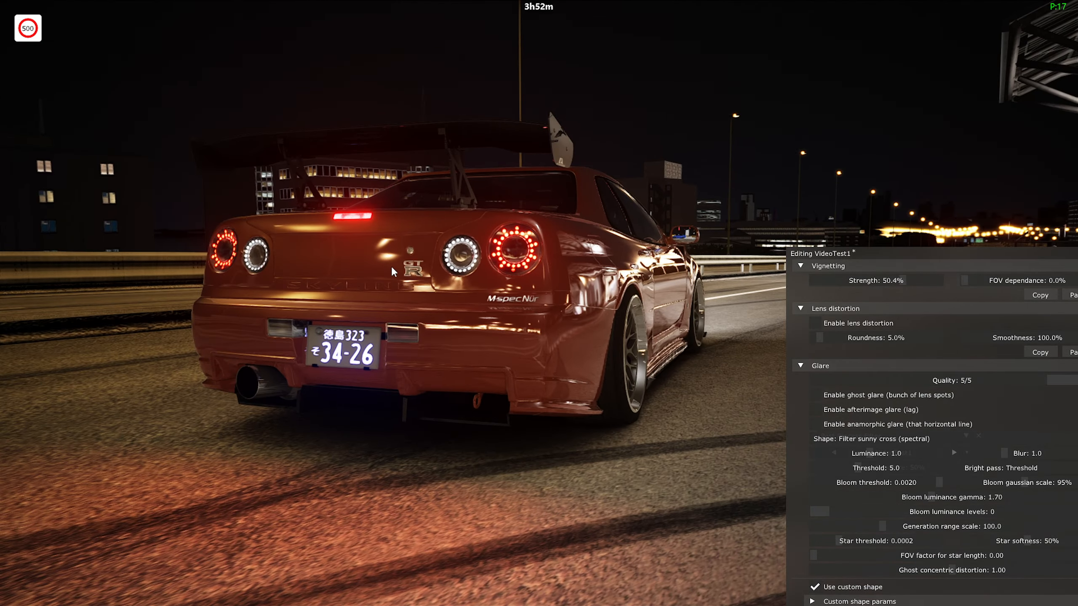
left_click_drag(602, 254, 510, 282)
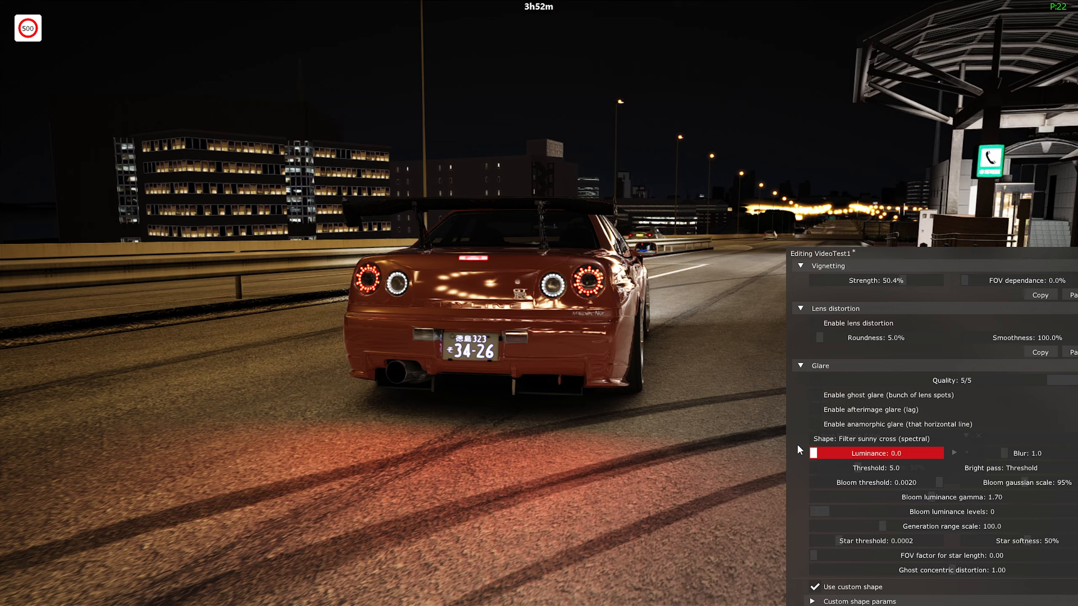
Step: Compare stronger glare at luminance 5.0 and bloom luminance gamma 3.31, and set luminance to 1.0 and gamma to 1.80
left_click_drag(798, 446, 942, 451)
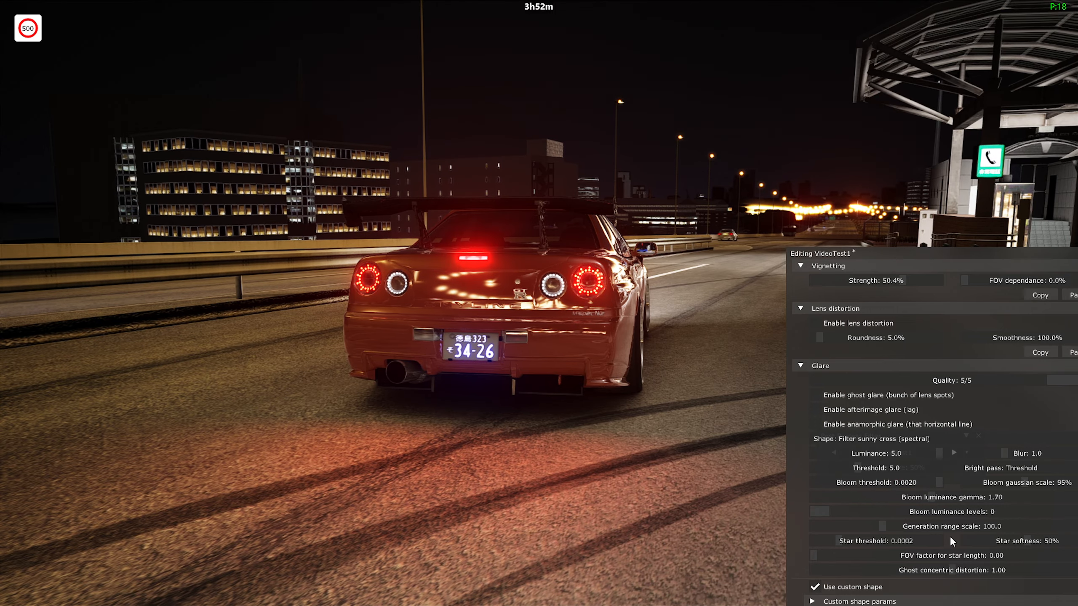
left_click_drag(896, 497, 1043, 497)
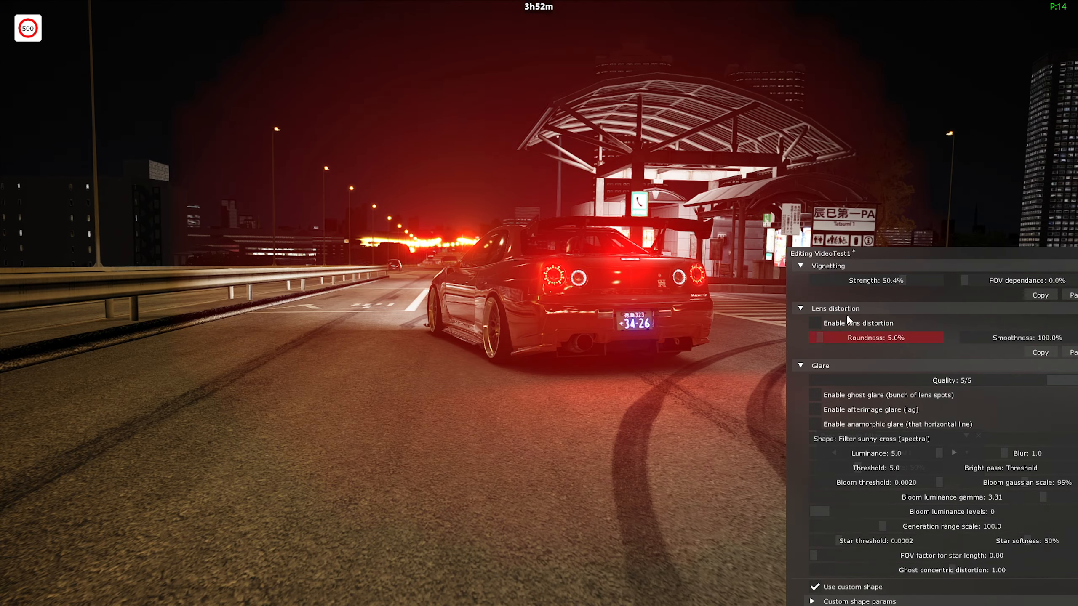
left_click_drag(878, 255, 848, 172)
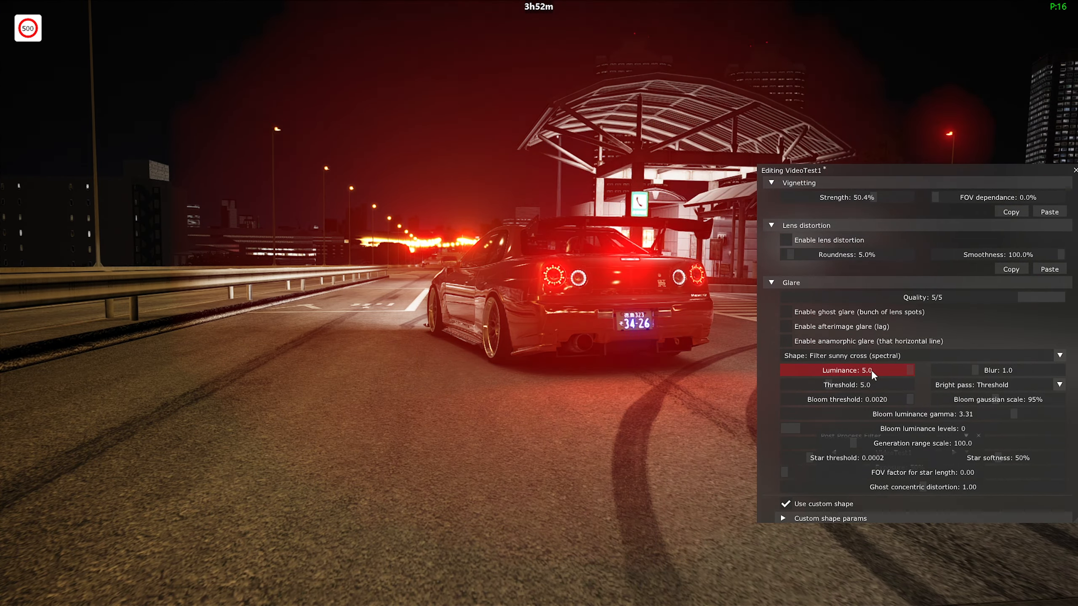
left_click(828, 370)
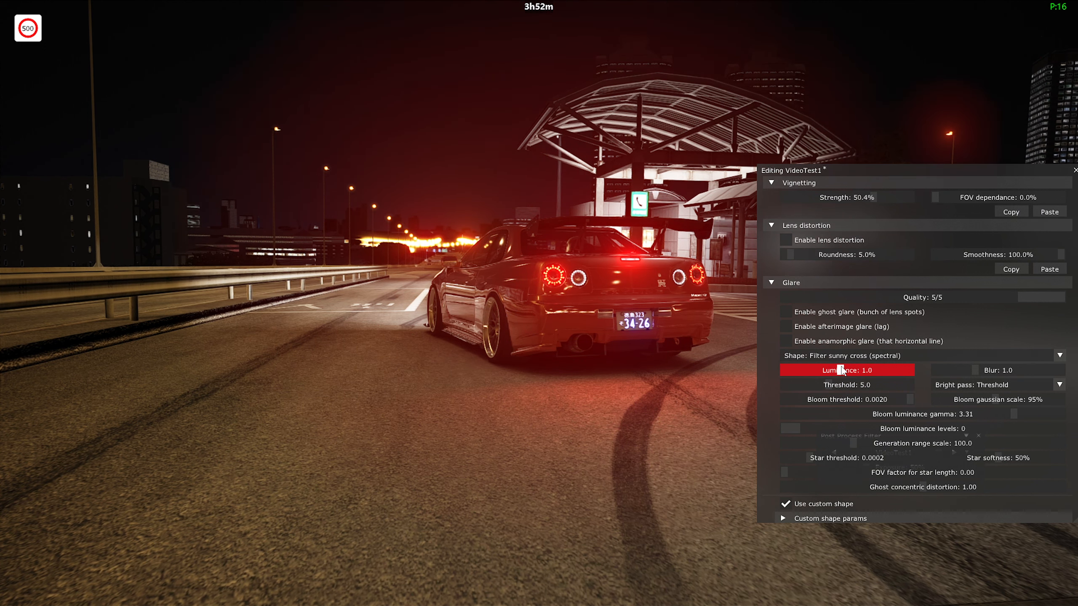
left_click_drag(963, 419, 926, 415)
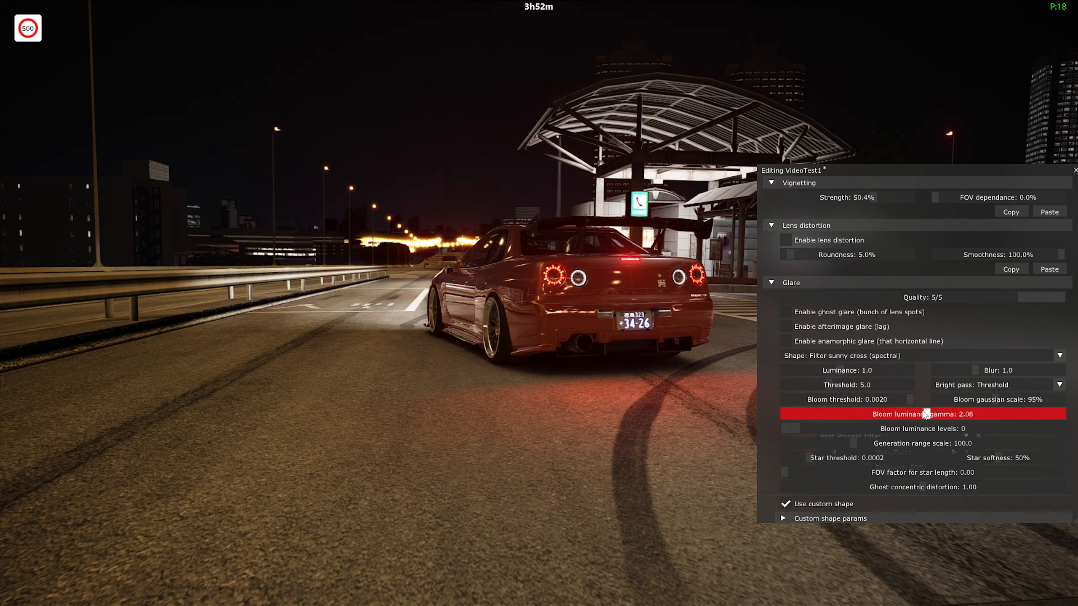
left_click_drag(806, 412, 910, 414)
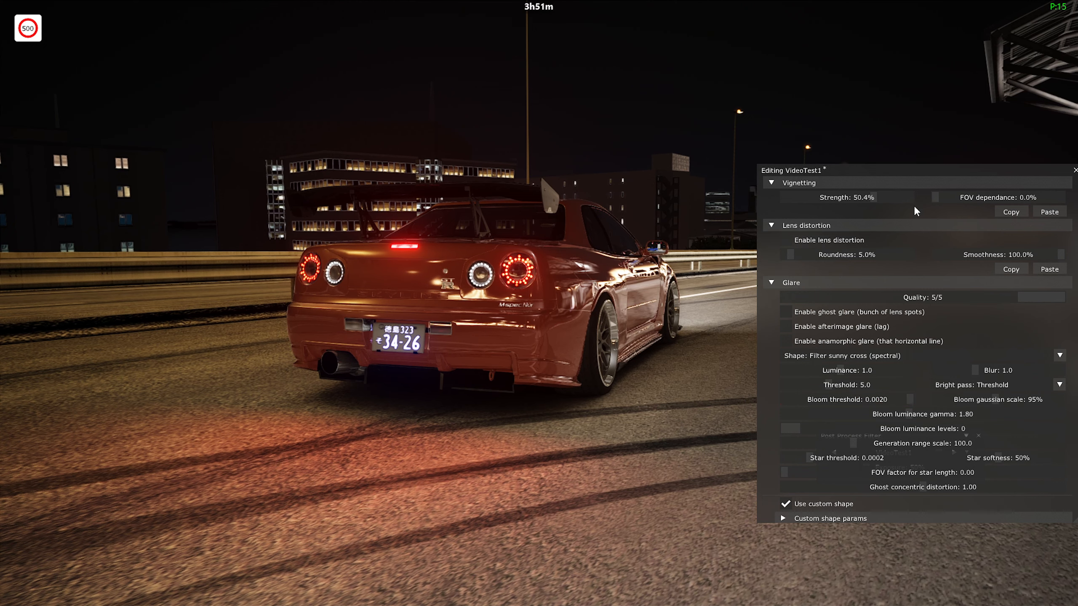
Step: In the glare's custom shape parameters, set star luminance to 0.61, star length to 4.00 and star streaks number to 4 after trying 16
left_click_drag(895, 172, 883, 152)
scroll(955, 380, "down", 2)
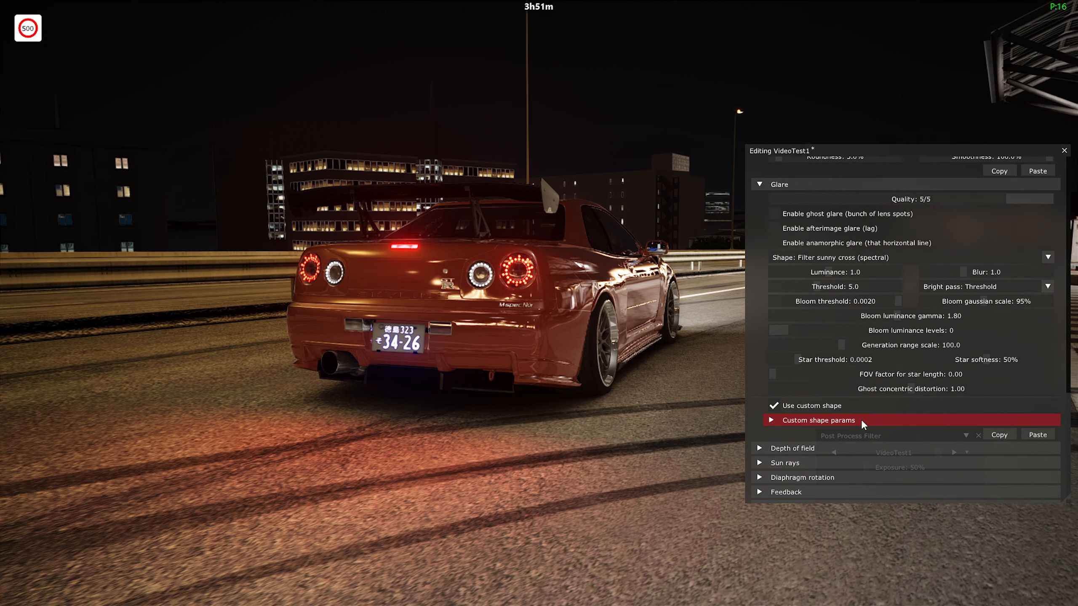
left_click(864, 419)
scroll(931, 393, "down", 1)
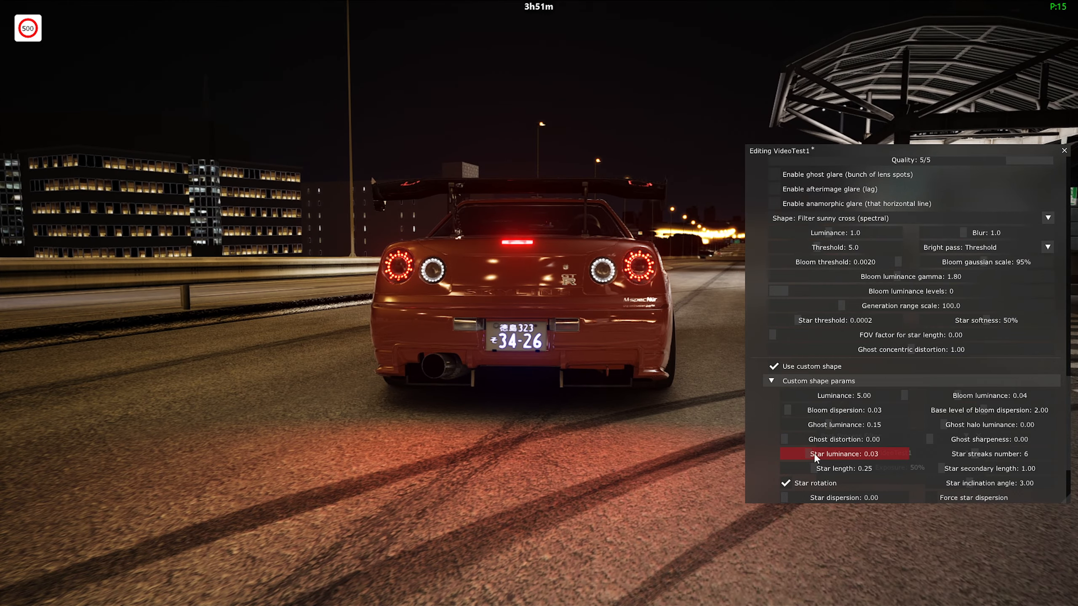
mouse_move(813, 453)
left_mouse_down()
mouse_move(886, 457)
mouse_move(797, 453)
left_mouse_up()
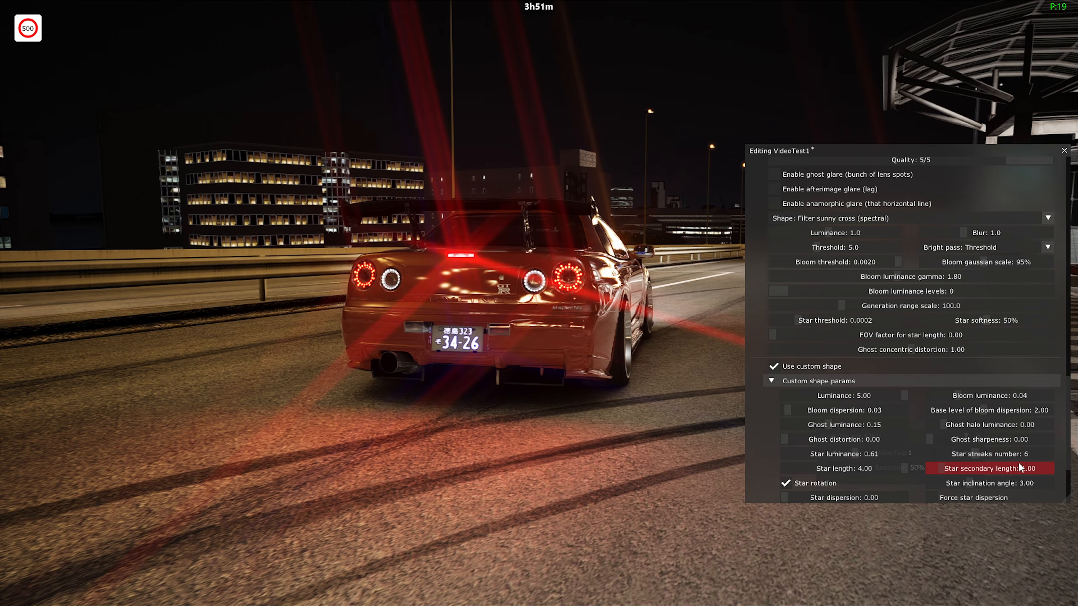
left_click_drag(1020, 454, 1053, 456)
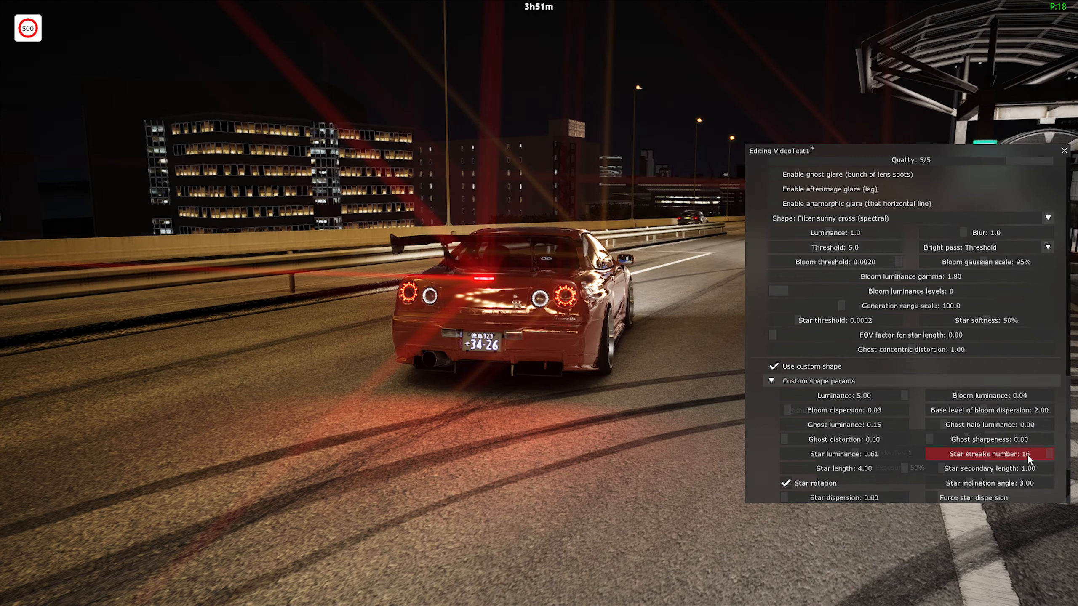
left_click_drag(1028, 456, 960, 452)
mouse_move(522, 355)
left_mouse_down()
mouse_move(600, 342)
mouse_move(614, 347)
mouse_move(611, 372)
left_mouse_up()
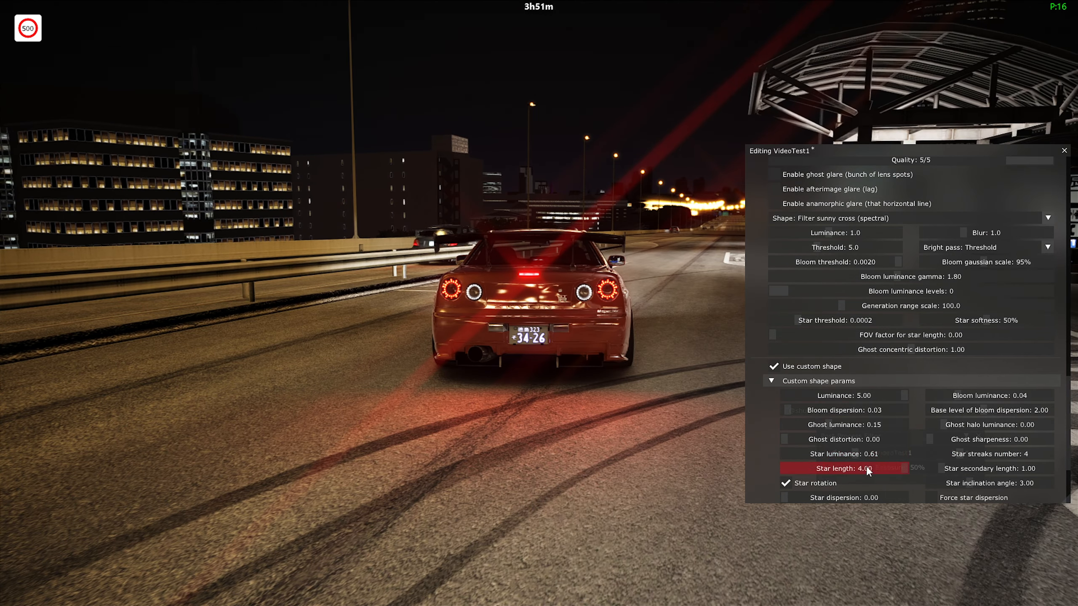
Step: Raise the star luminance to 2.20 after trying 3.00, and set the custom shape luminance to 1.00
left_click_drag(831, 452, 910, 454)
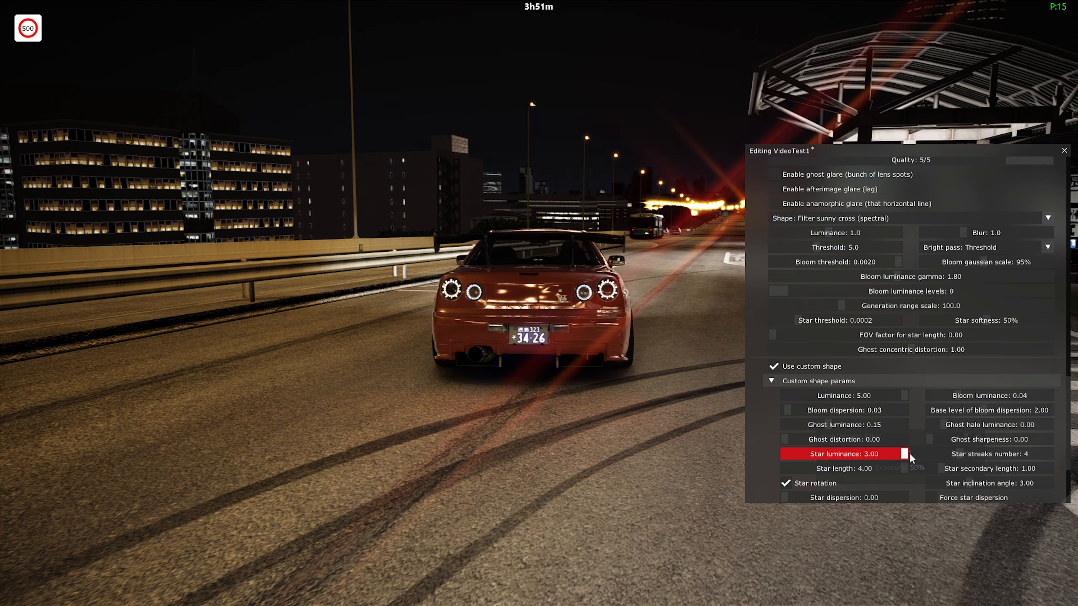
left_click_drag(808, 453, 893, 454)
left_click_drag(756, 373, 653, 370)
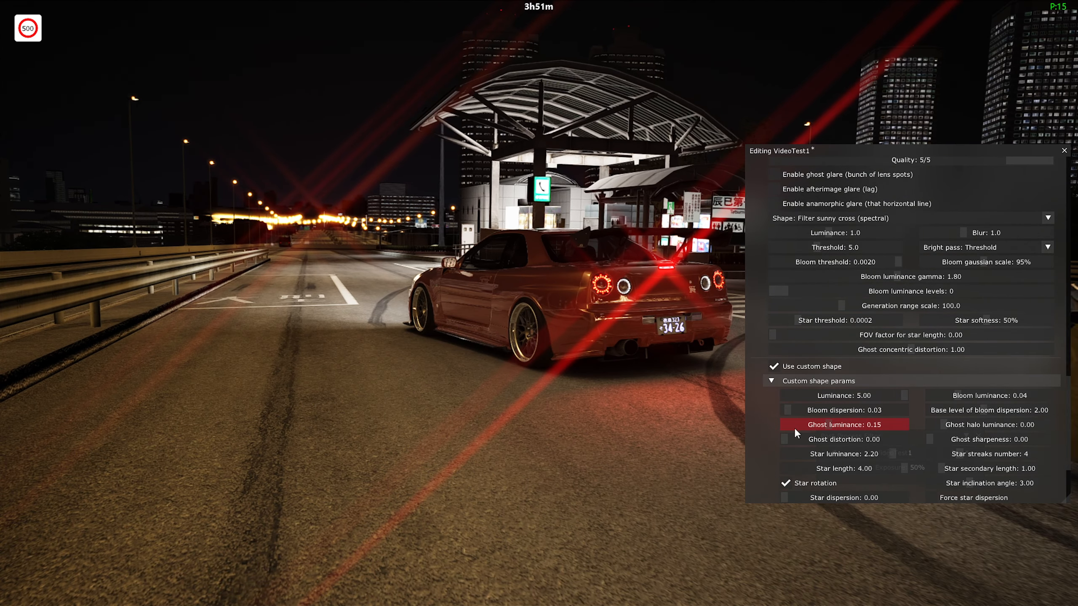
left_click_drag(817, 398, 920, 397)
left_click_drag(732, 395, 681, 394)
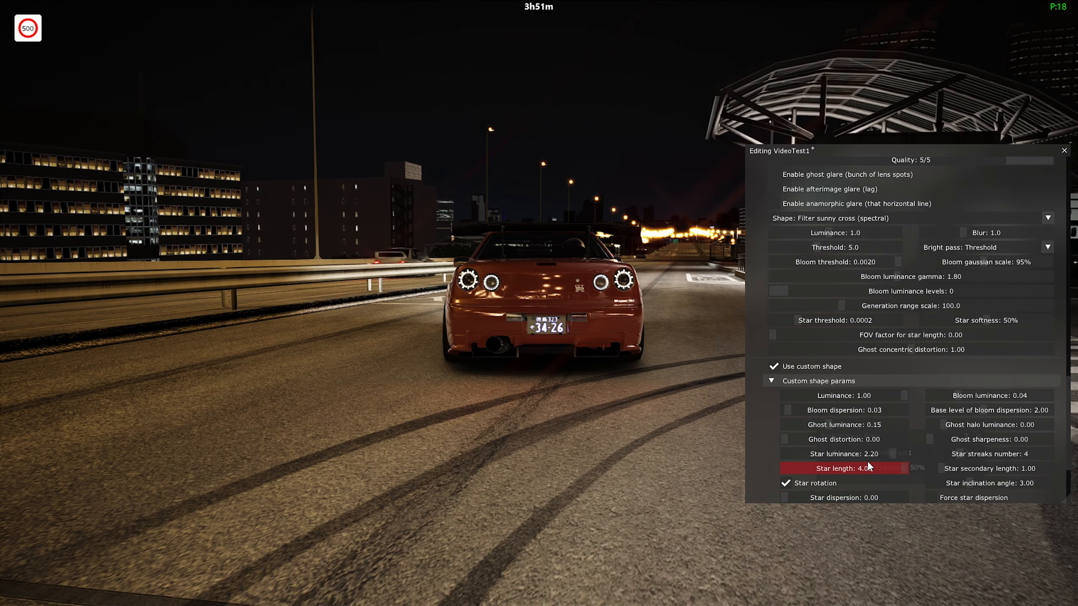
left_click_drag(662, 407, 521, 418)
Step: Set the star luminance to 0.42 and, after trying a star length of 0.06, set it to 0.20
left_click_drag(884, 454, 813, 450)
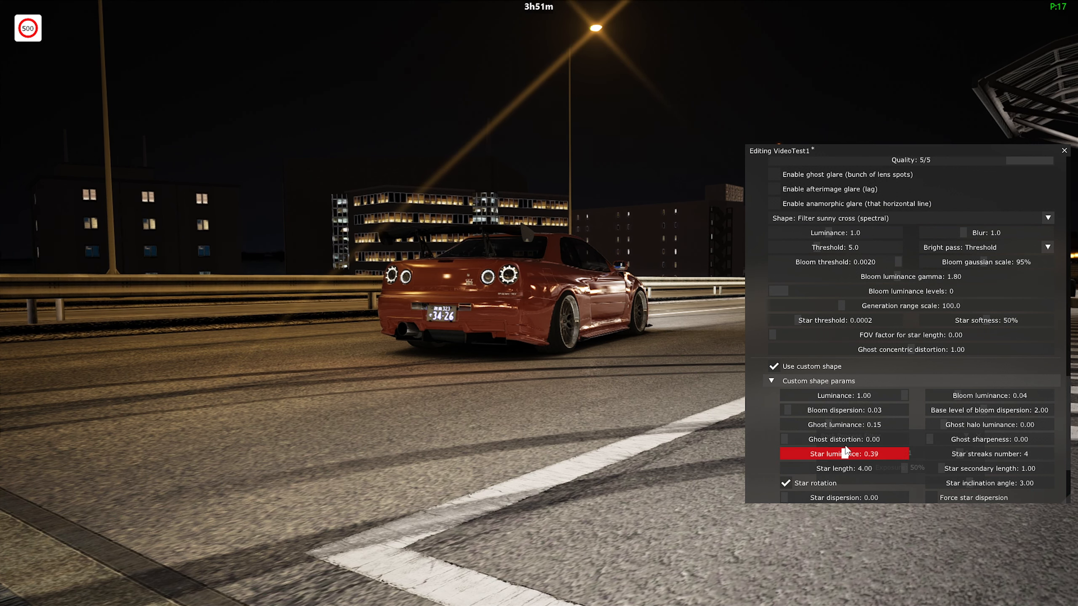
left_click_drag(825, 471, 778, 468)
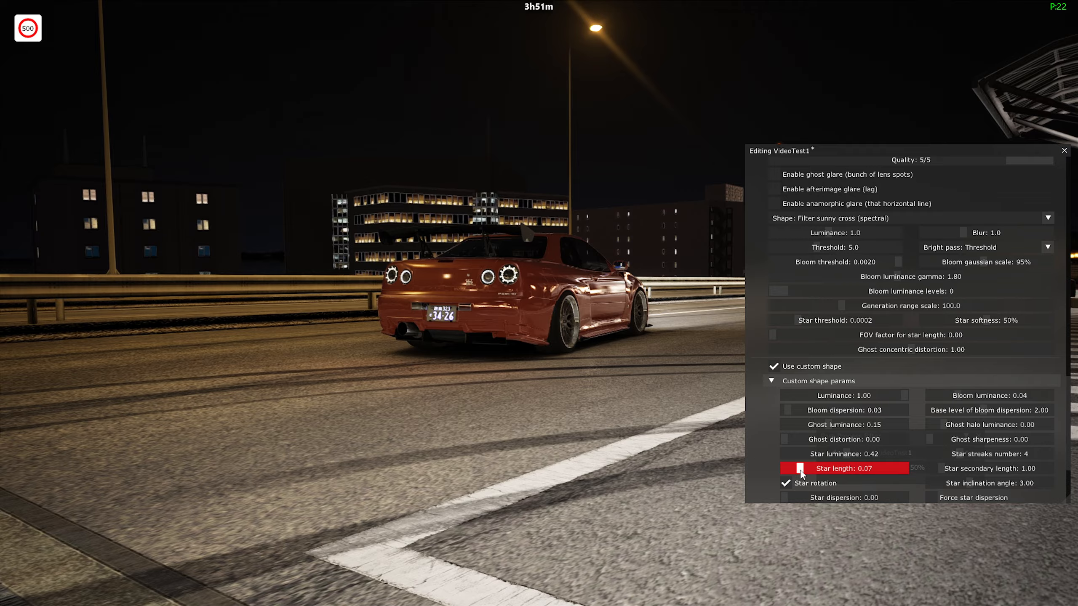
left_click_drag(637, 382, 651, 326)
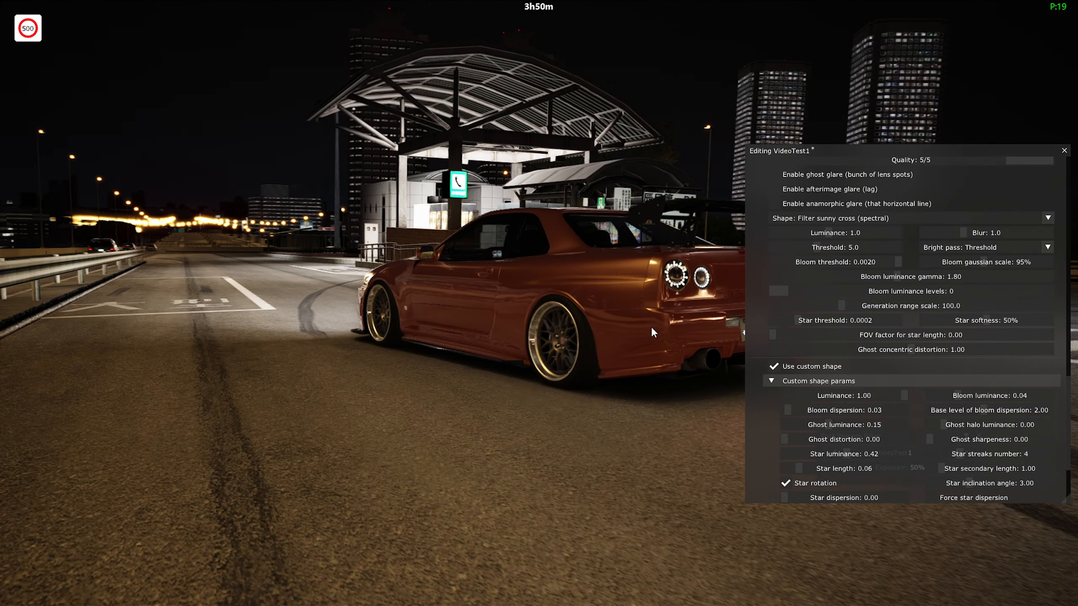
left_click_drag(532, 317, 703, 328)
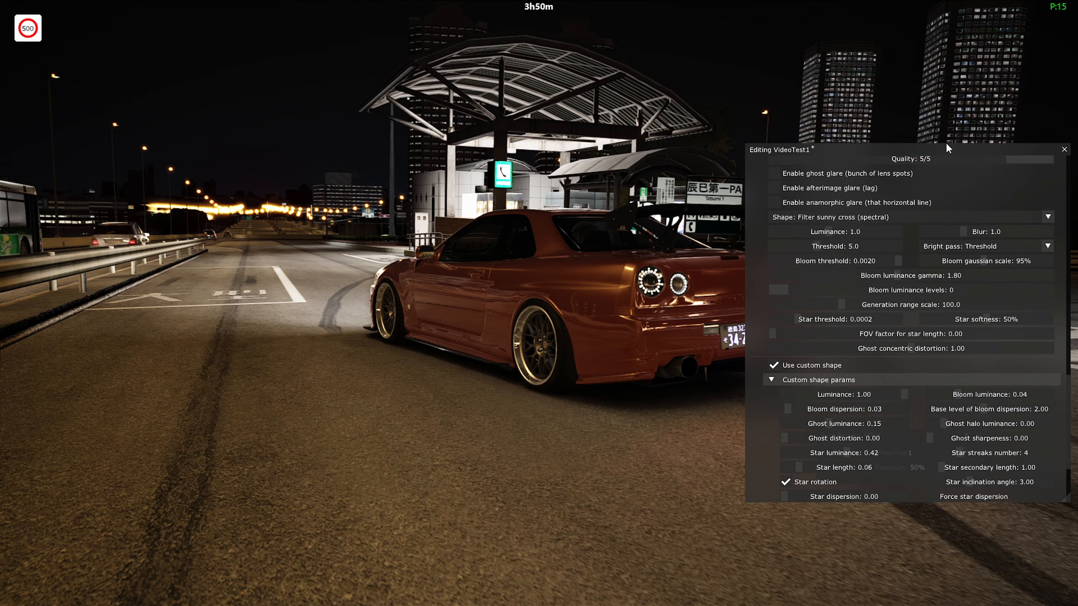
left_click_drag(947, 149, 940, 119)
left_click_drag(708, 390, 745, 387)
scroll(862, 319, "down", 2)
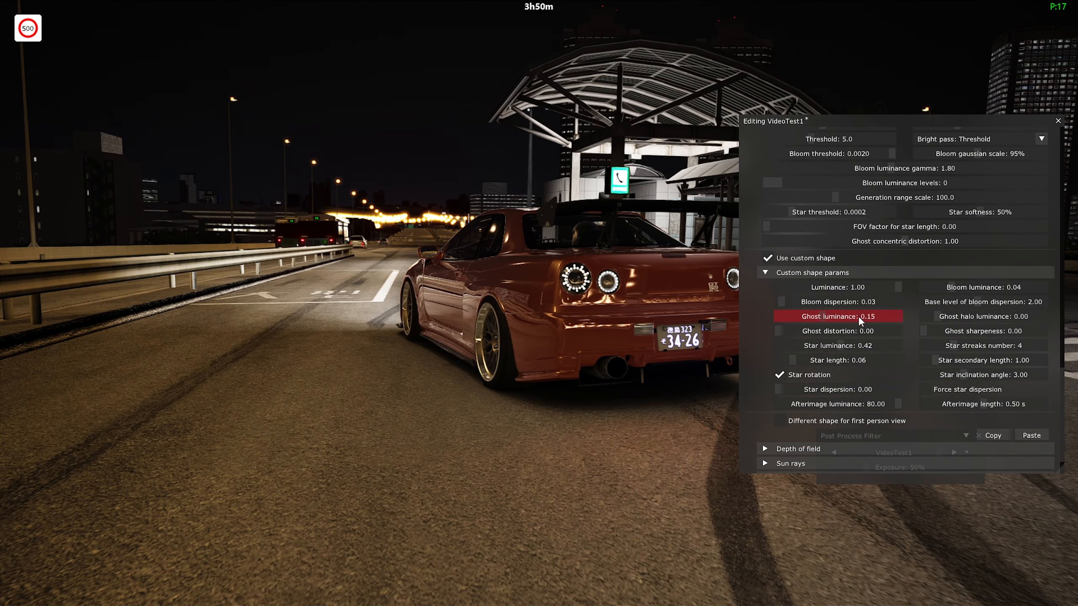
left_click_drag(585, 345, 601, 310)
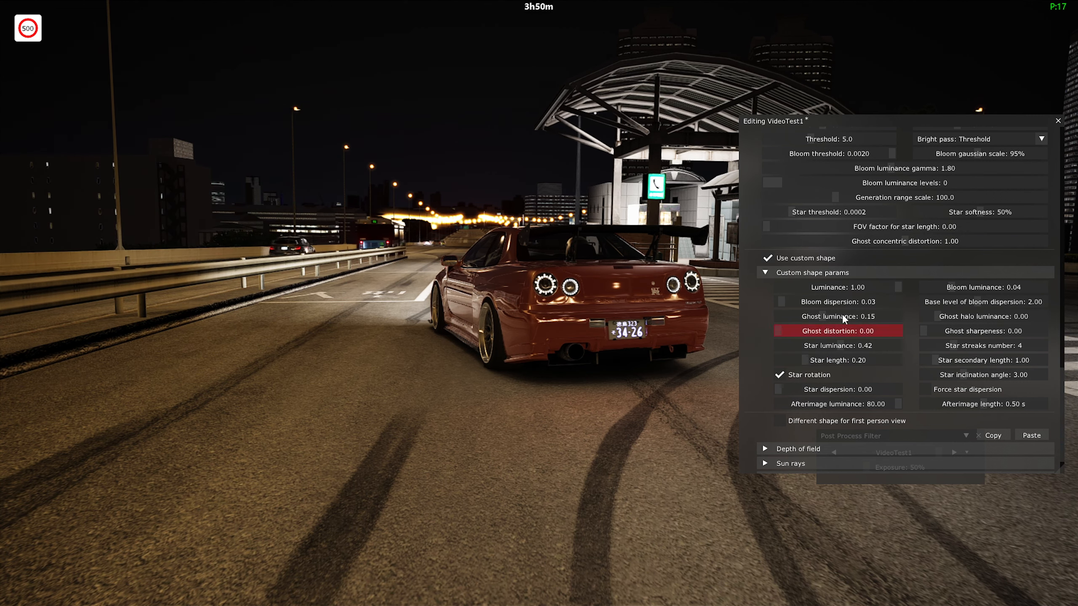
Step: Check the tail lights from behind, and set the bloom dispersion to 0.16 and the star dispersion to 0.29
left_click_drag(868, 121, 848, 114)
scroll(923, 288, "down", 1)
scroll(923, 289, "up", 1)
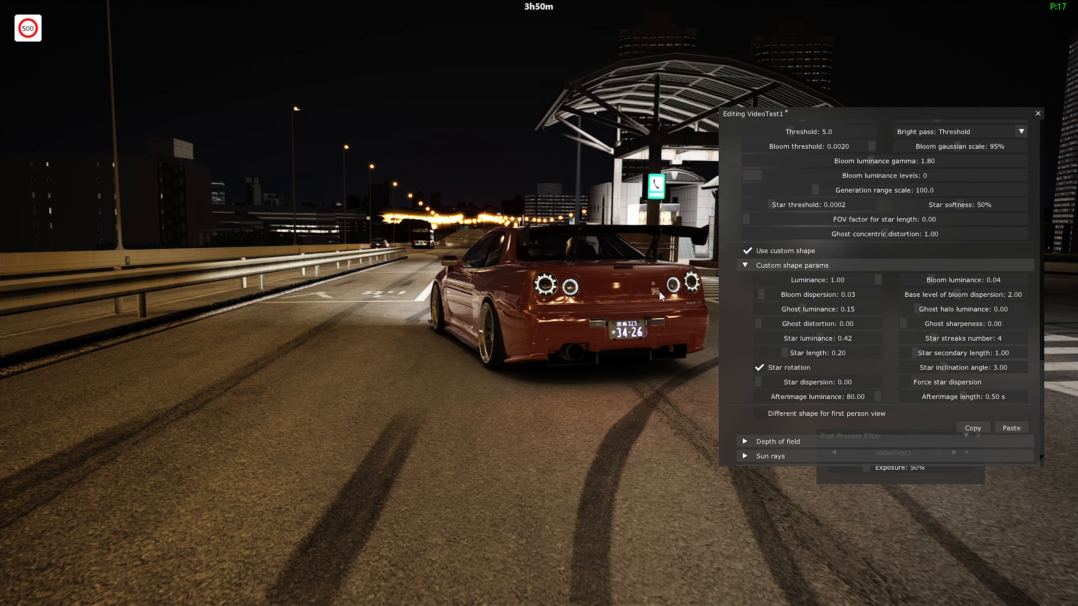
left_click_drag(658, 292, 654, 329)
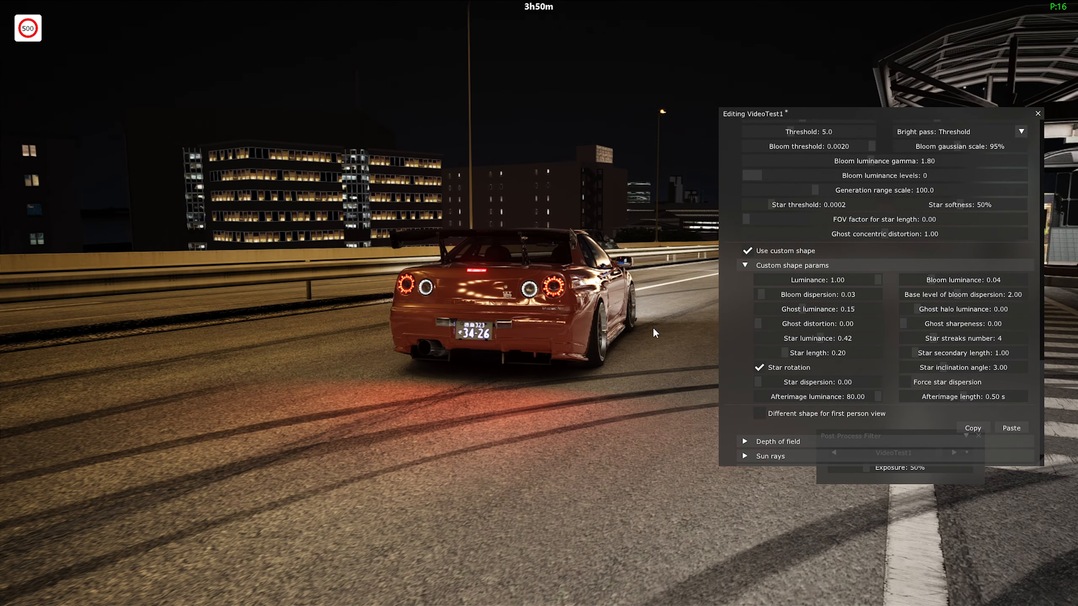
left_click_drag(792, 300, 776, 299)
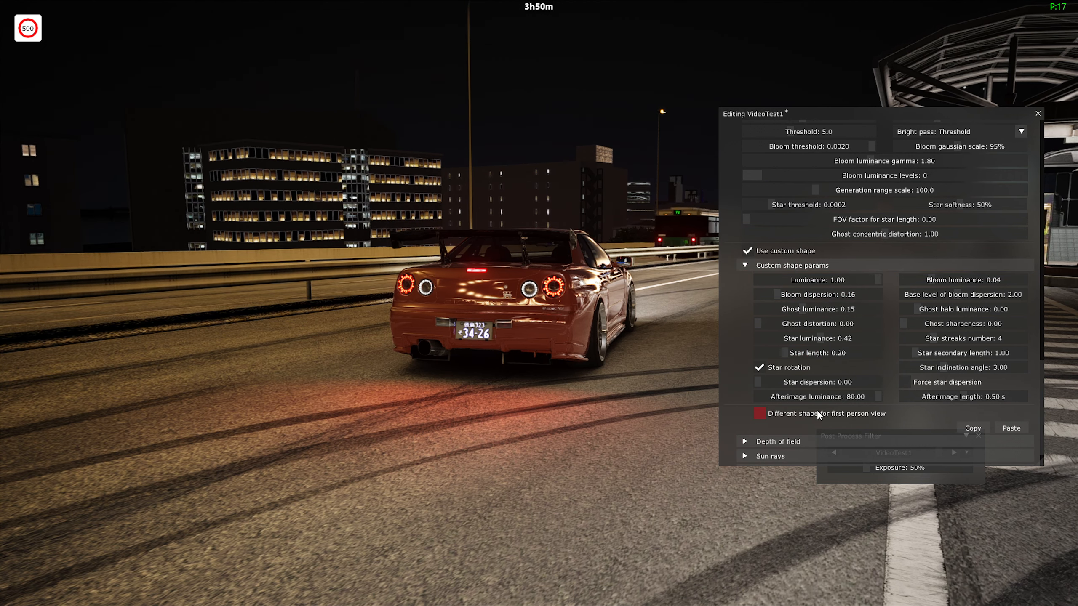
left_click_drag(756, 383, 794, 381)
left_click_drag(625, 365, 696, 361)
Step: Set star luminance to 3.00, bloom luminance gamma to 4.00, bloom threshold to 0.0010 and bloom gaussian scale to 184%
left_click_drag(876, 117, 942, 110)
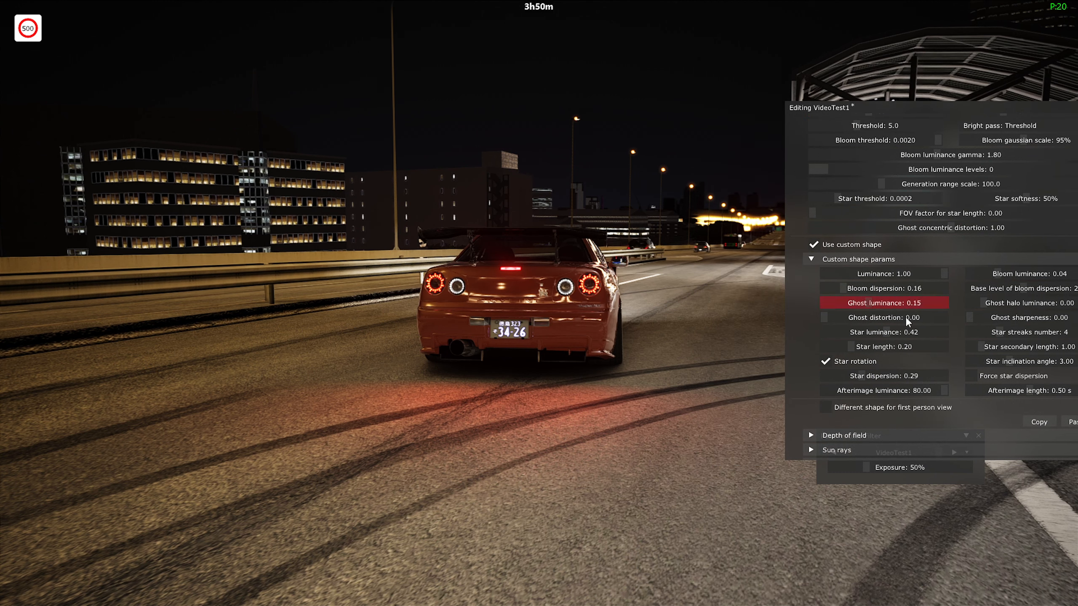
left_click_drag(890, 332, 945, 335)
mouse_move(942, 273)
left_mouse_down()
mouse_move(875, 275)
mouse_move(947, 276)
left_mouse_up()
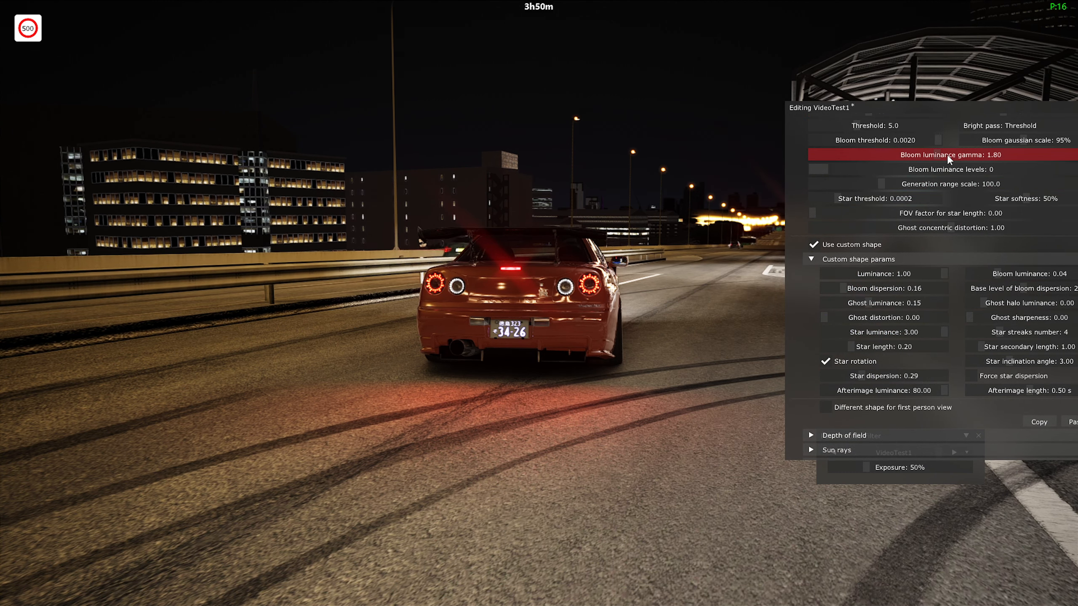
left_click_drag(946, 155, 1076, 162)
left_click_drag(977, 109, 864, 189)
left_click_drag(917, 220, 968, 224)
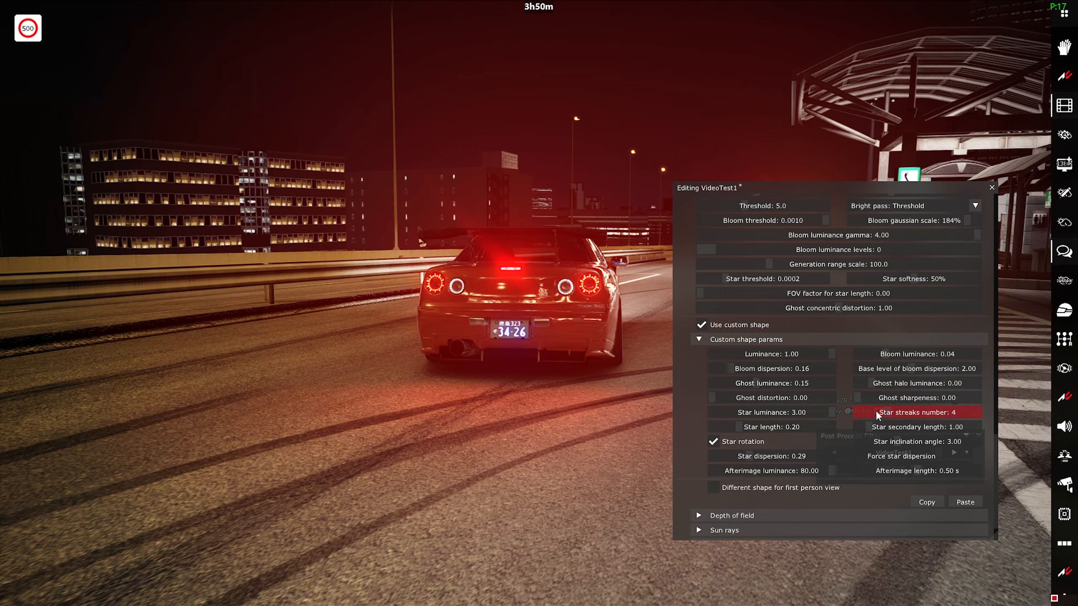
scroll(876, 410, "down", 2)
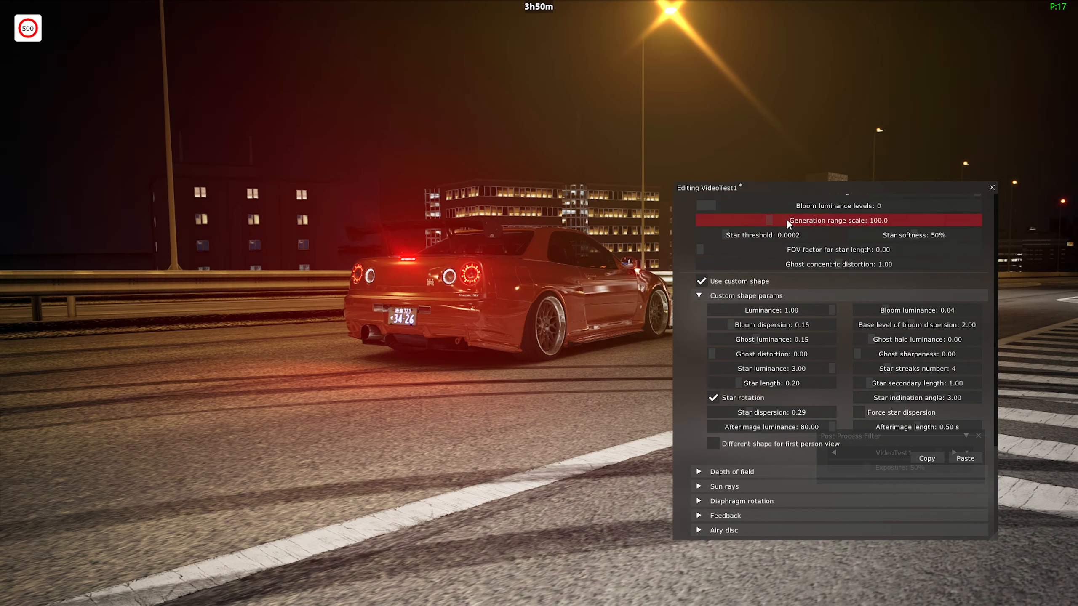
Step: Expand the depth of field settings and set their quality to 0/5
left_click_drag(823, 191, 764, 158)
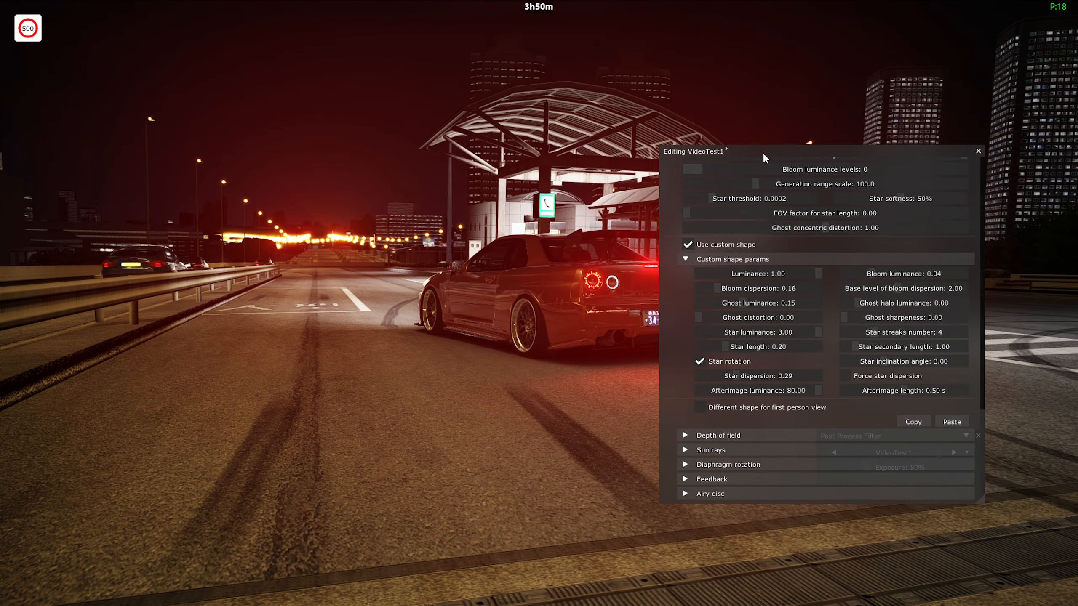
left_click(770, 439)
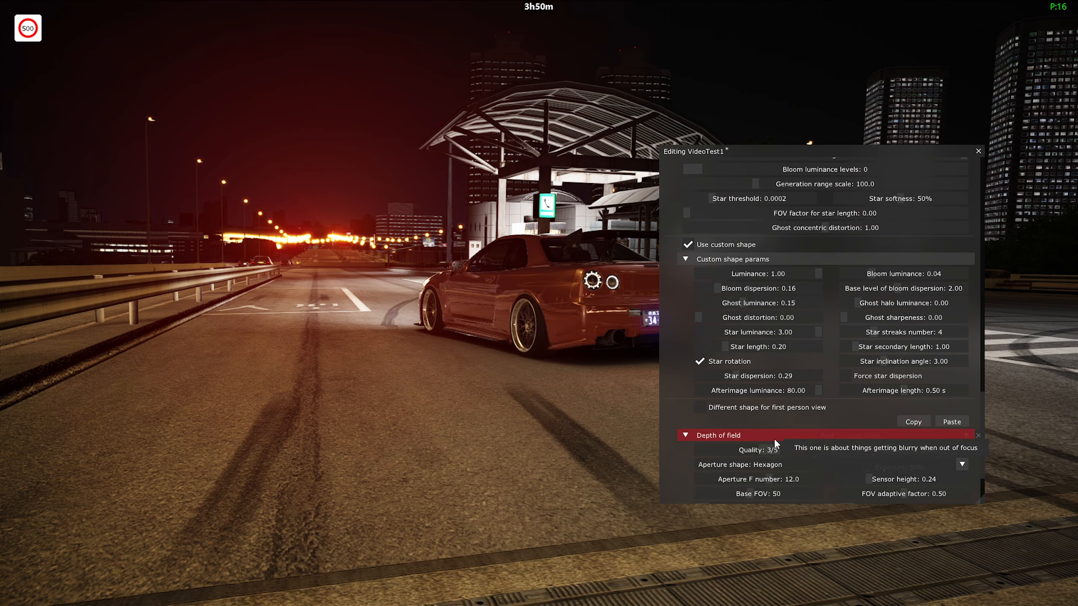
scroll(802, 444, "down", 2)
left_click_drag(783, 371, 707, 376)
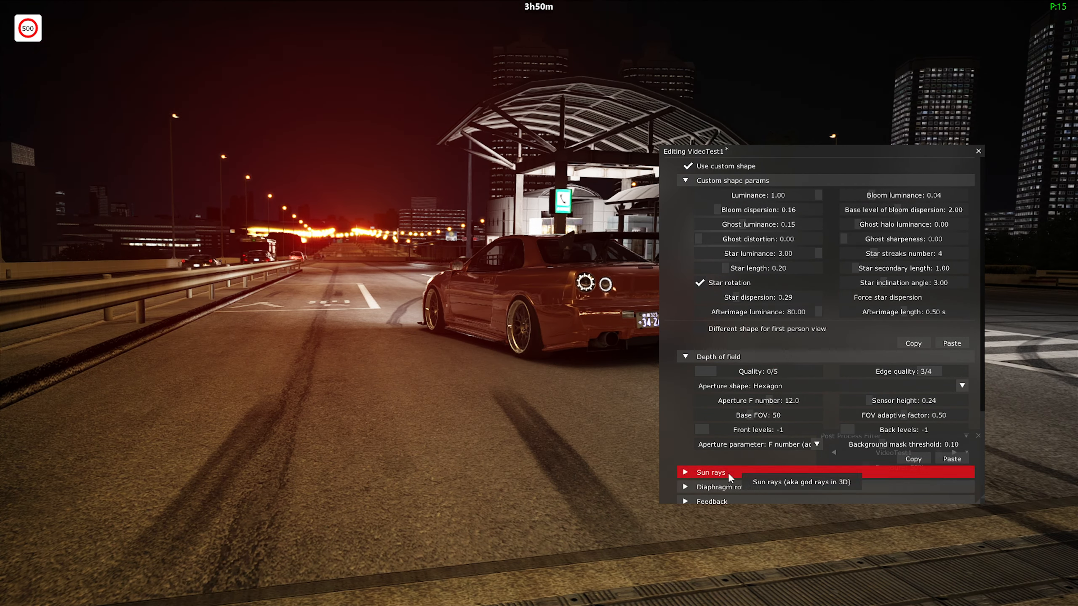
Step: Examine the sun rays and diaphragm rotation settings, and return to the glare settings with the filter editor repositioned
left_click(727, 472)
scroll(722, 372, "down", 4)
scroll(739, 365, "down", 3)
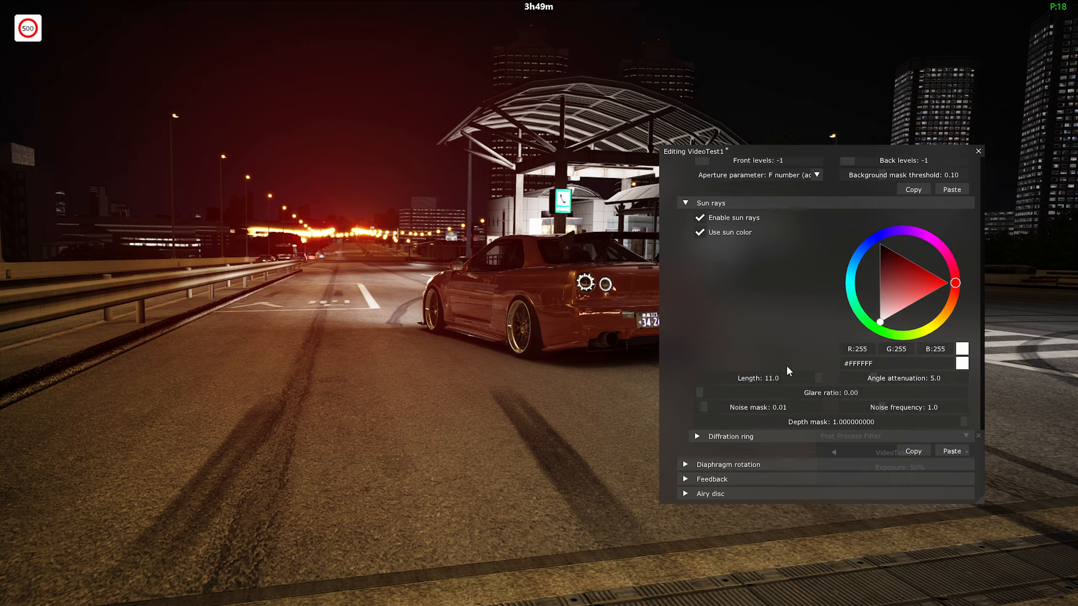
left_click(771, 465)
scroll(770, 447, "down", 5)
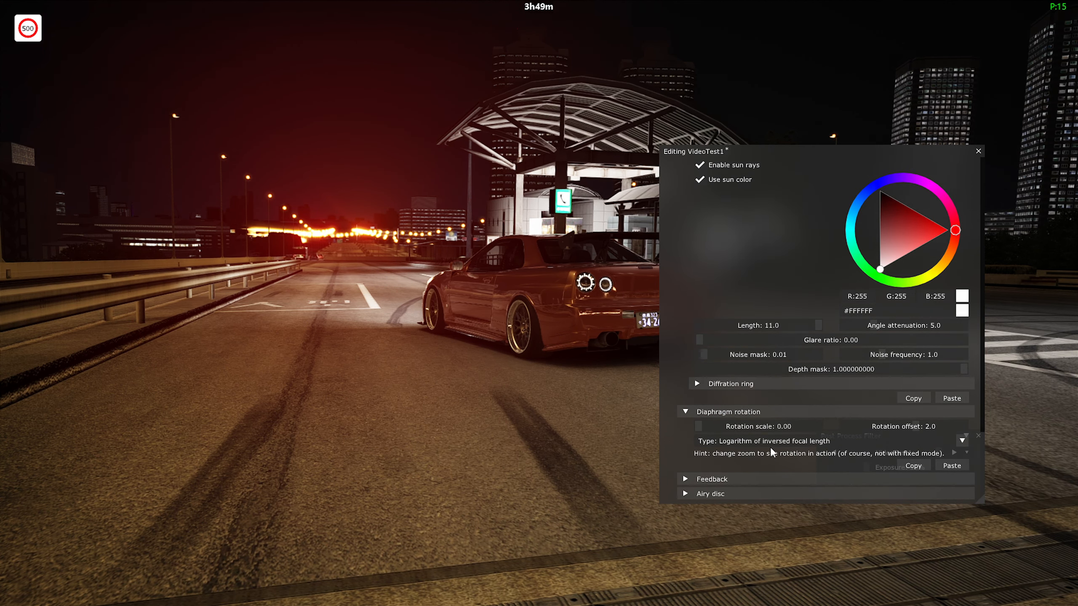
scroll(805, 467, "up", 10)
scroll(810, 463, "up", 4)
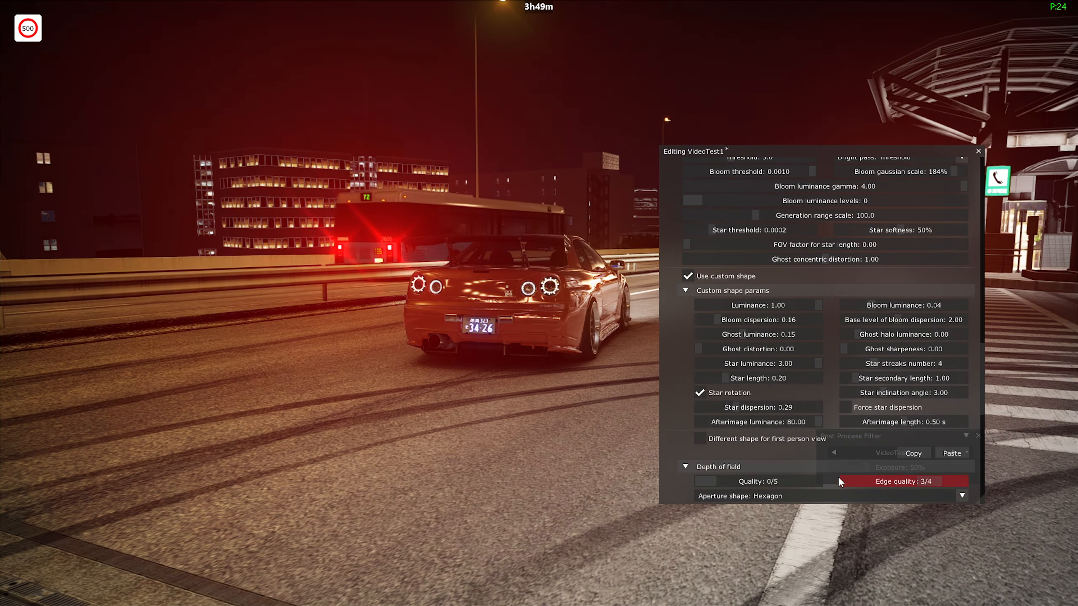
left_click_drag(844, 145, 634, 155)
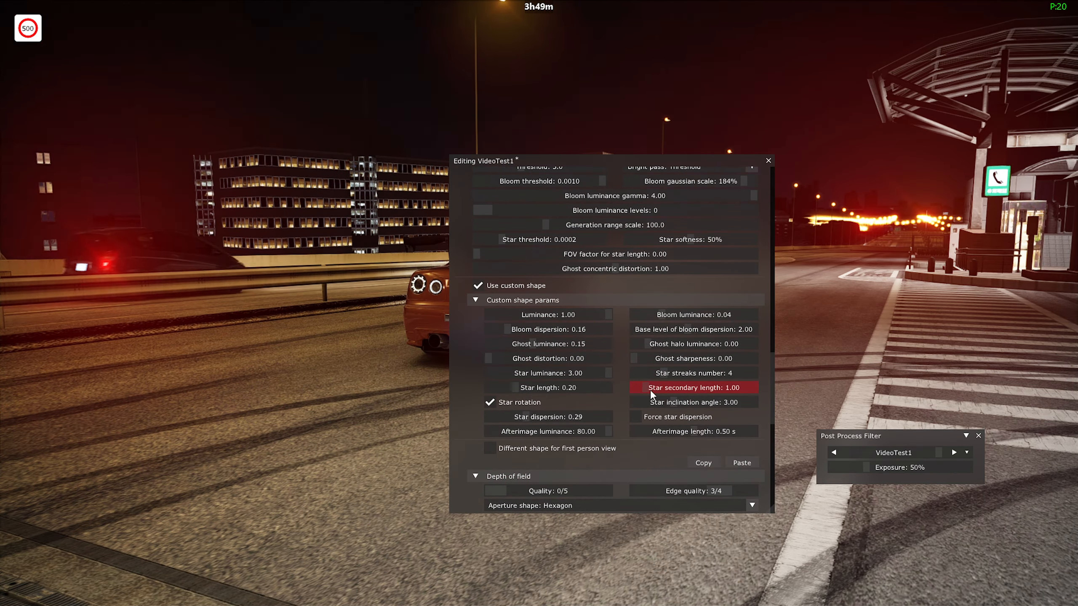
scroll(698, 393, "up", 2)
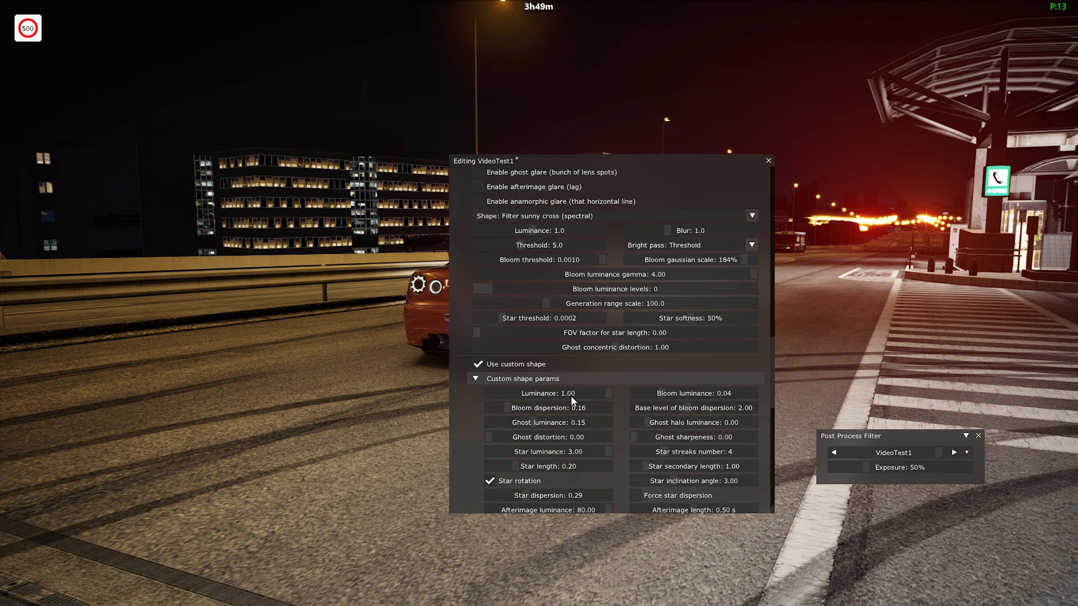
Step: Return to the filter's colour settings and set the contrast to 91%
scroll(604, 451, "up", 6)
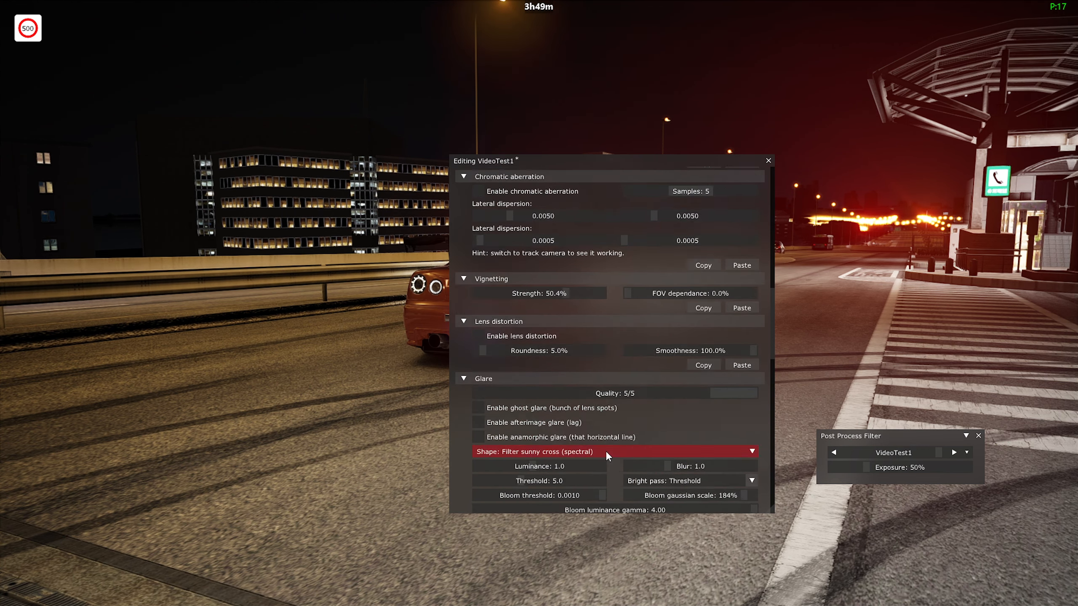
scroll(605, 451, "up", 1)
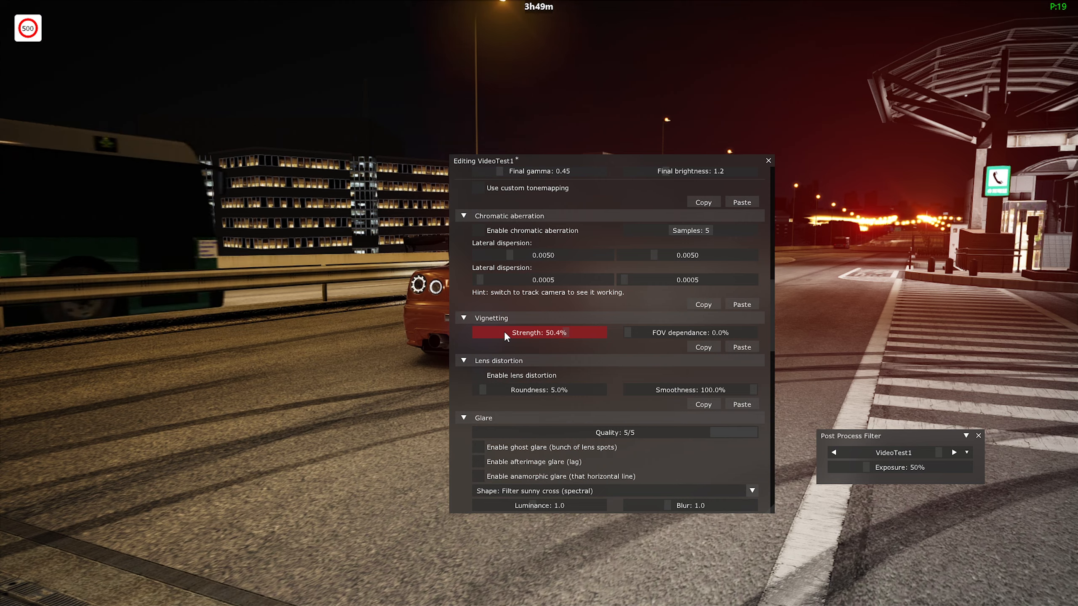
scroll(509, 331, "up", 3)
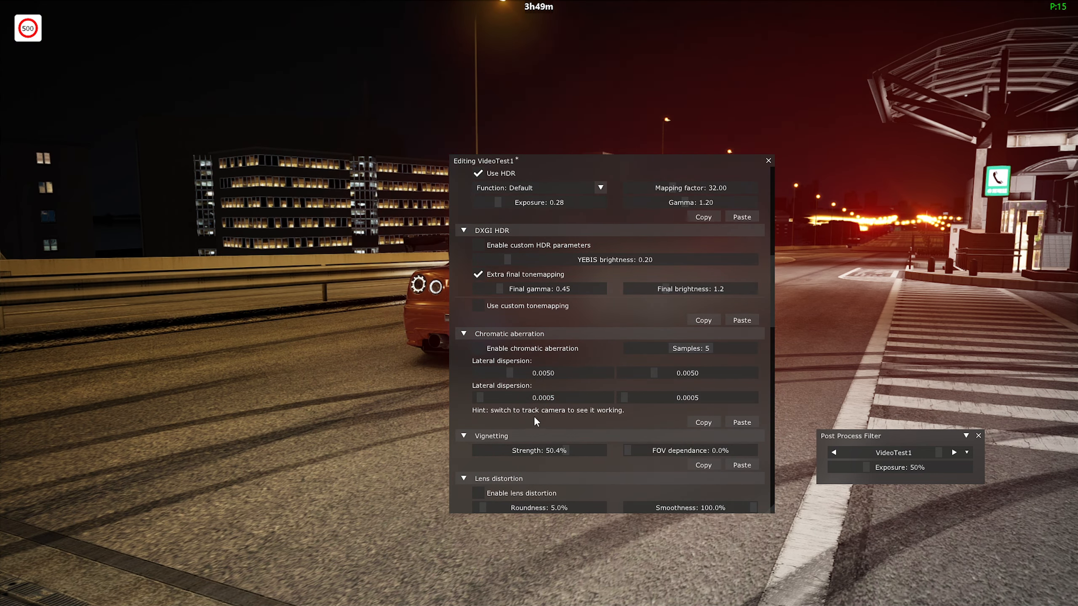
scroll(533, 421, "up", 1)
scroll(533, 426, "up", 6)
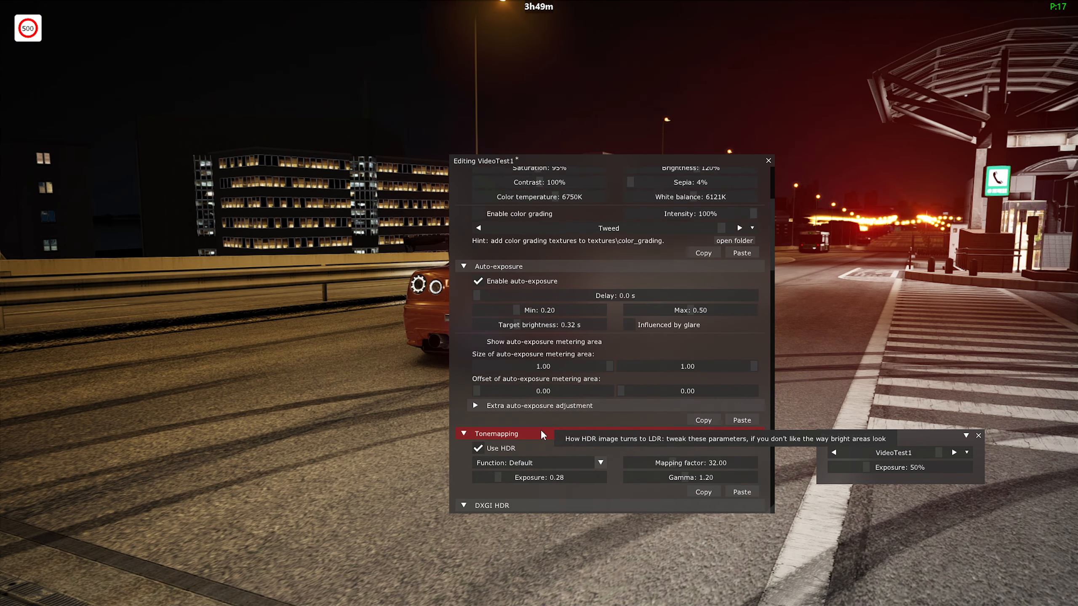
scroll(587, 228, "up", 3)
mouse_move(553, 302)
left_mouse_down()
mouse_move(563, 302)
mouse_move(511, 304)
mouse_move(537, 308)
left_mouse_up()
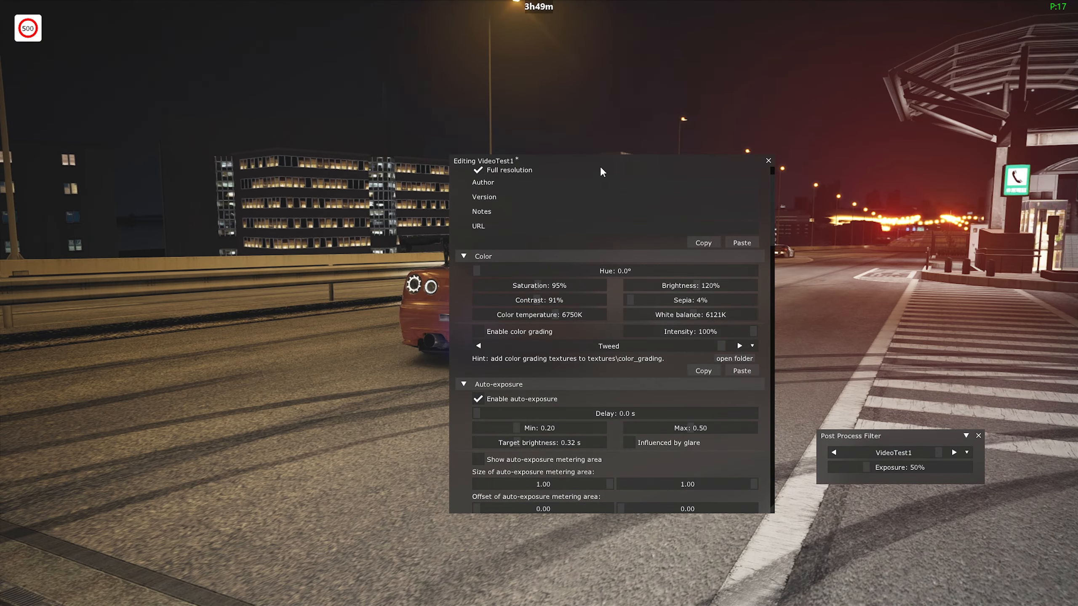
Step: Reposition the filter editor, set brightness to 232% and sepia to 127%, and enable color grading at 80% intensity
left_click_drag(602, 172, 364, 168)
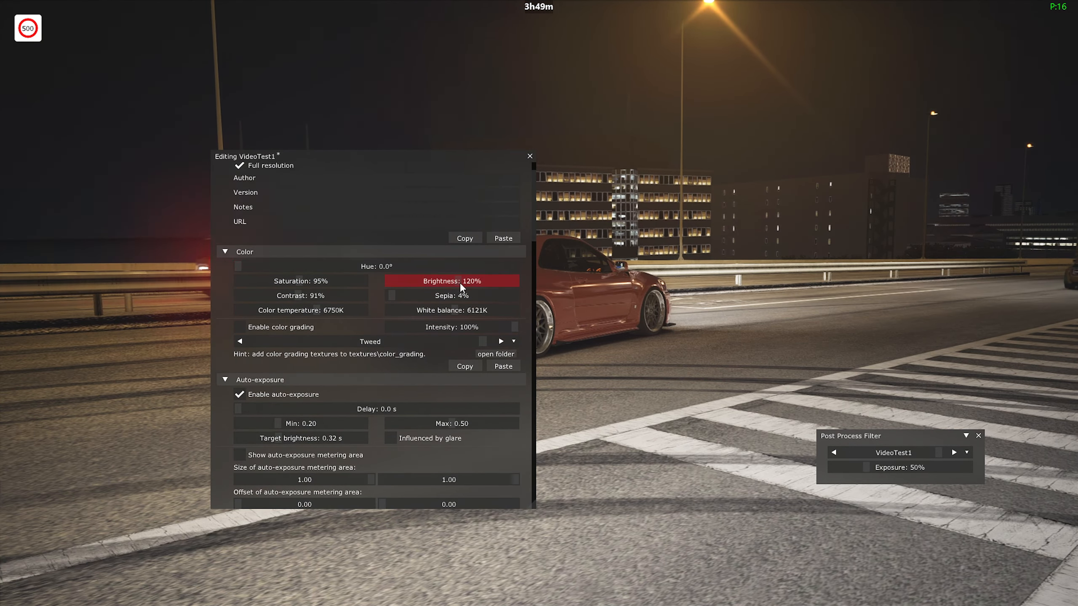
left_click_drag(462, 288, 489, 330)
left_click(239, 327)
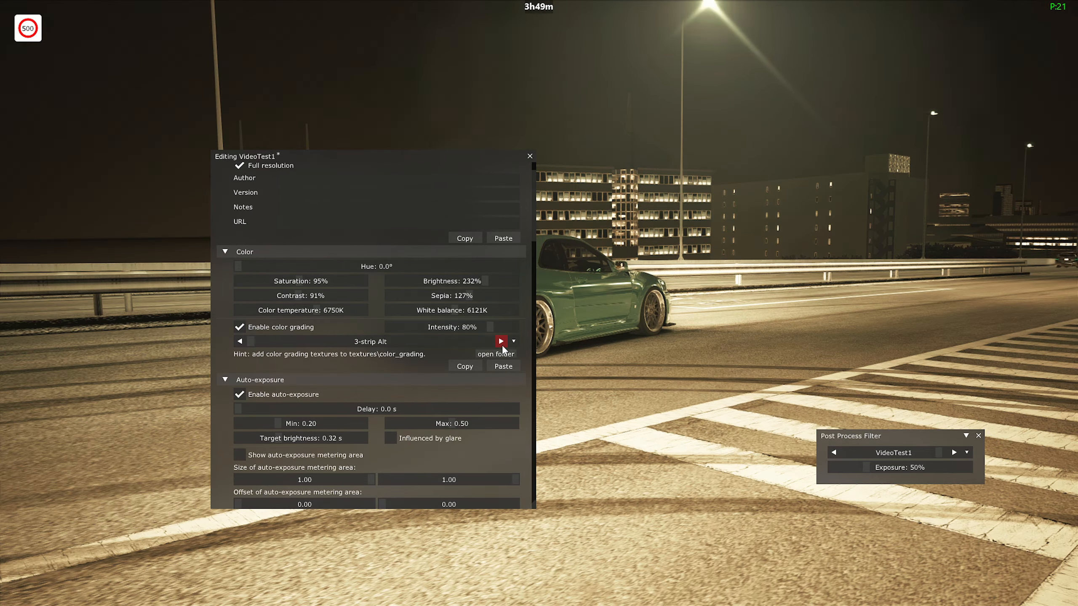
Step: Try different color grading textures, including Cine Drama and Underpass, ending on Cine Bright, with the editor moved clear of the car
left_click(501, 342)
left_click(501, 343)
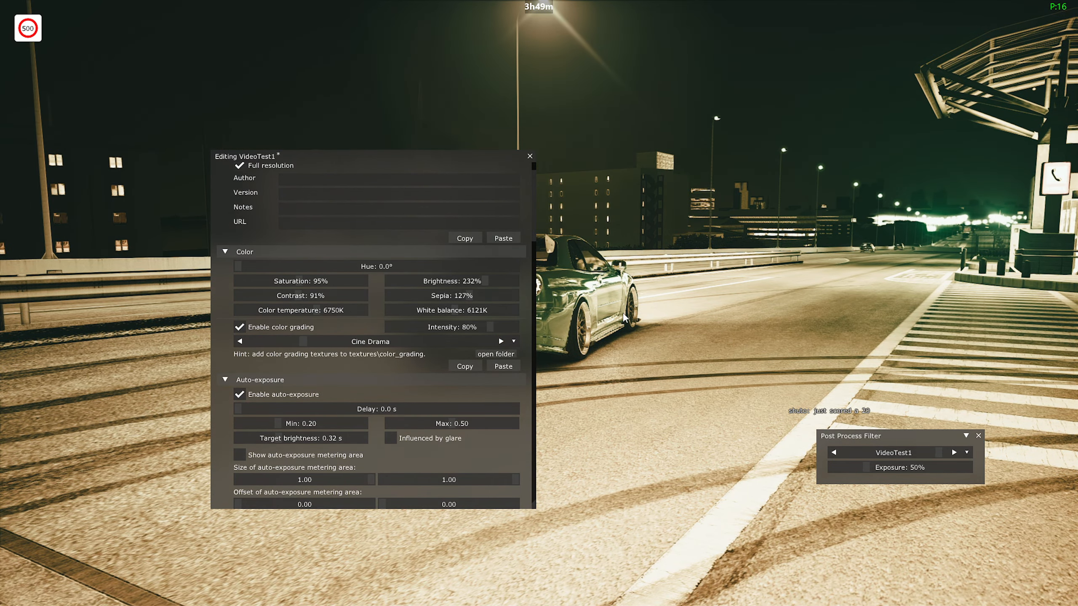
left_click_drag(413, 159, 881, 163)
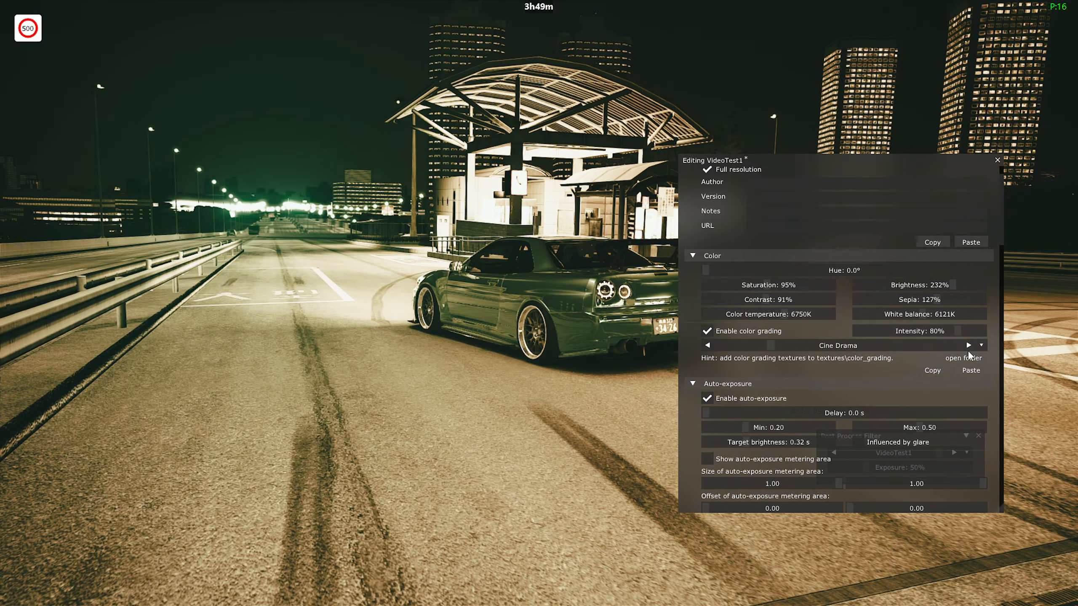
left_click(969, 346)
left_click(969, 347)
left_click(969, 346)
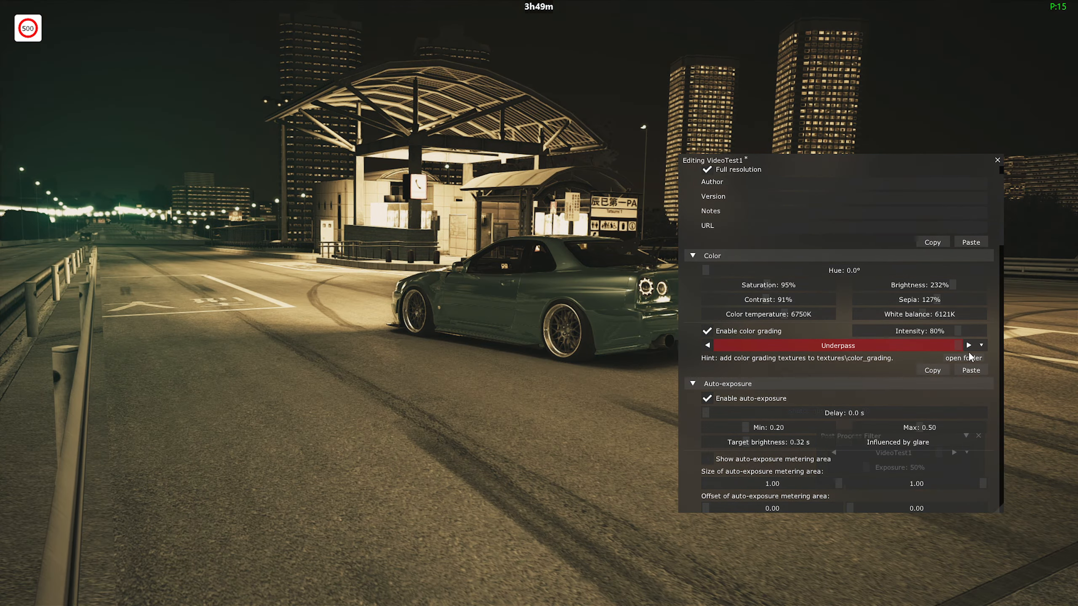
left_click(968, 345)
left_click(969, 345)
left_click(968, 345)
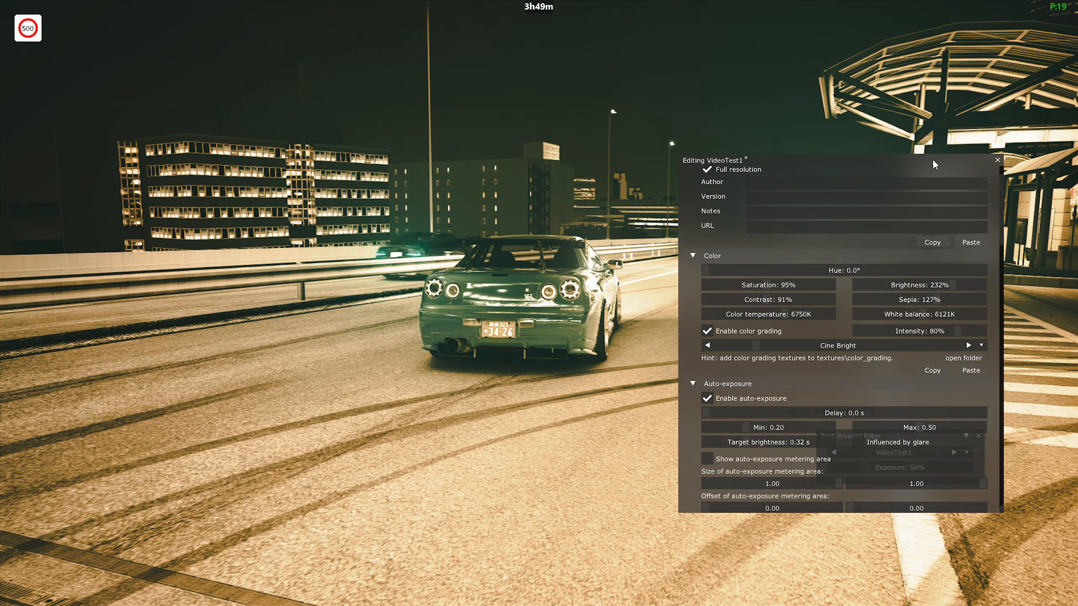
Step: Close the VideoTest1 filter editor and dismiss the unsaved changes
left_click(997, 160)
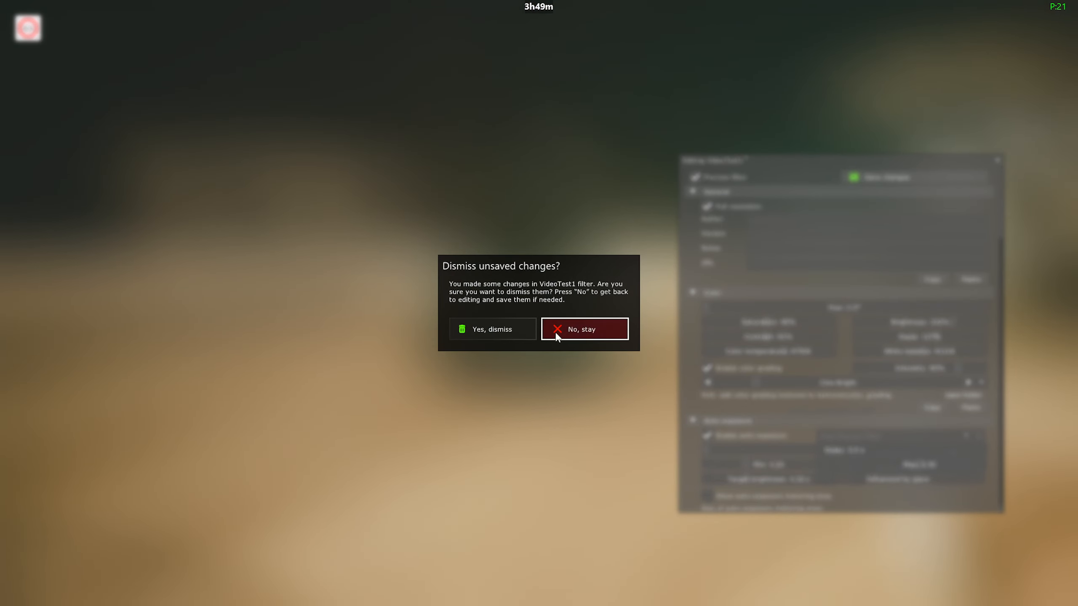
left_click(526, 334)
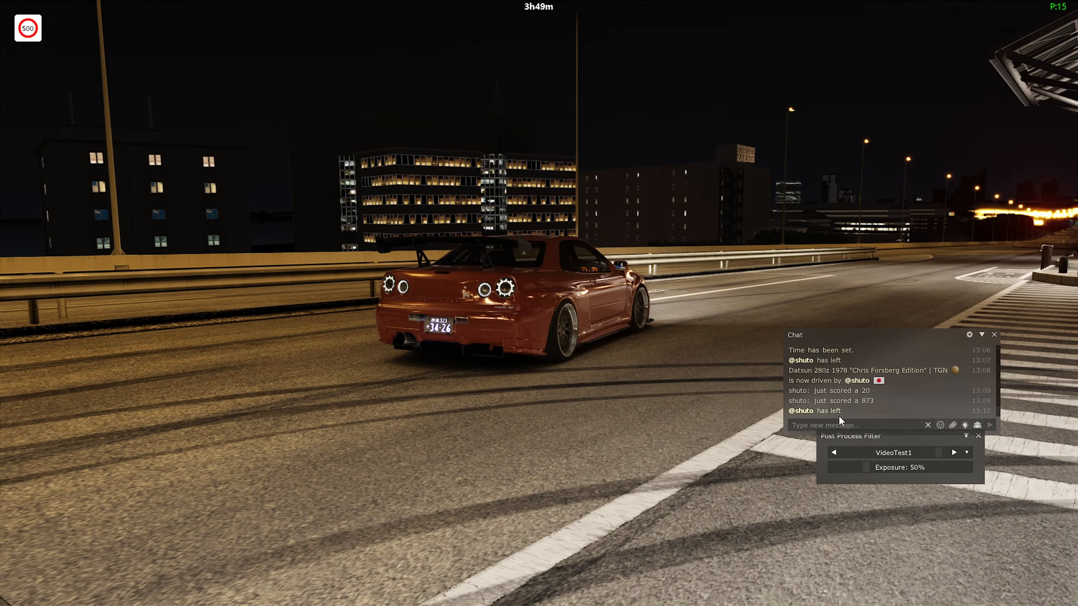
Step: Cycle through the available post-processing filters and select MIke1
left_click(955, 452)
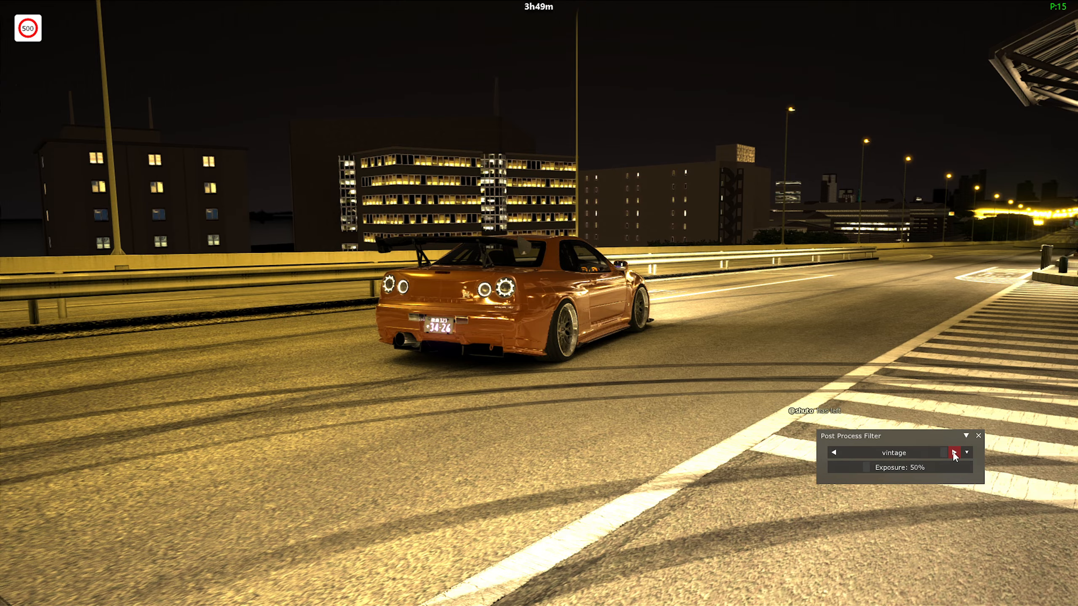
left_click(954, 452)
left_click(954, 452)
left_click(955, 453)
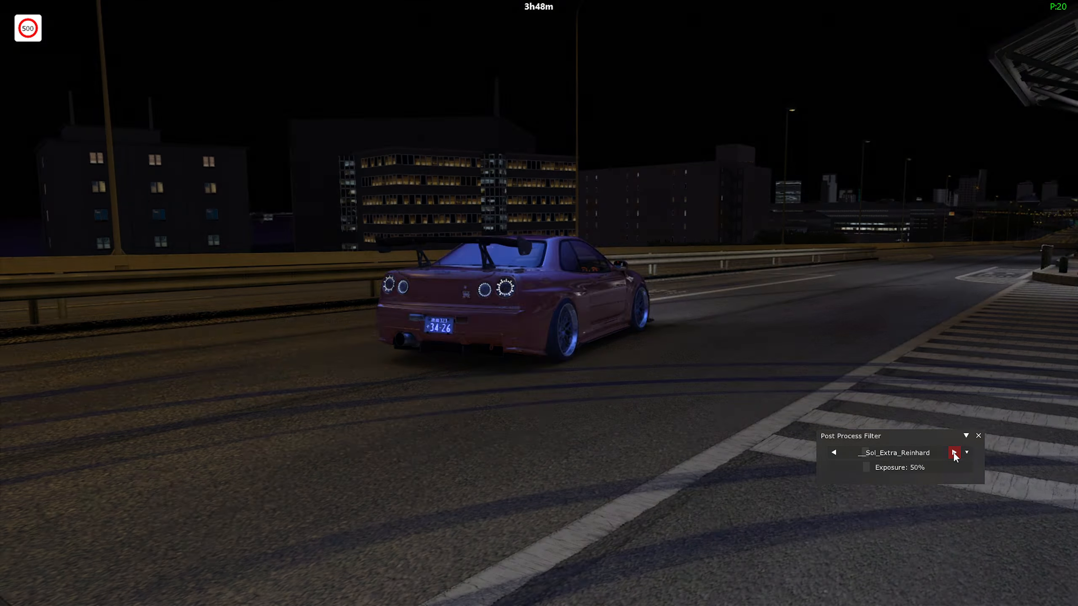
left_click(954, 453)
left_click(954, 453)
left_click(954, 453)
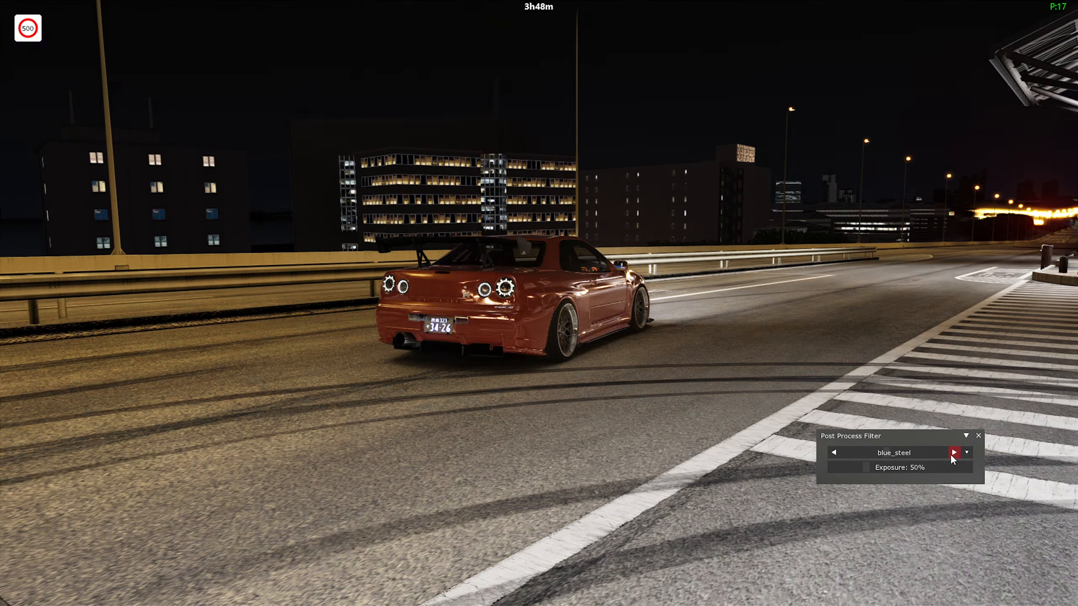
left_click(954, 453)
left_click(954, 453)
left_click(954, 453)
left_click(952, 455)
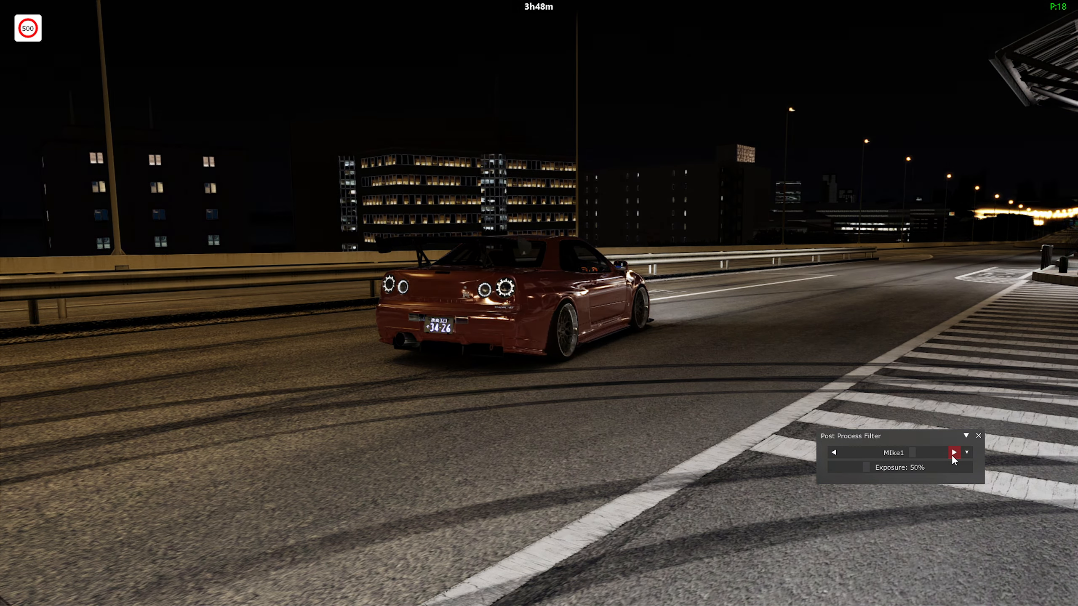
left_click(952, 455)
left_click(833, 453)
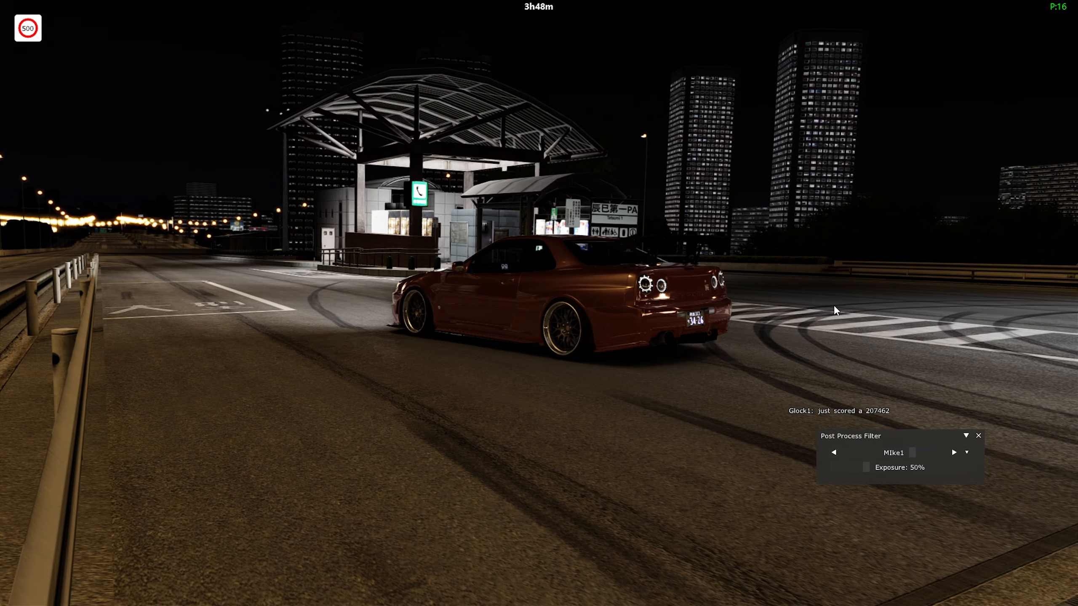
Step: Examine the car and the parking area at night from several angles with the selected filter, and reveal the app bar
left_click_drag(828, 308, 981, 314)
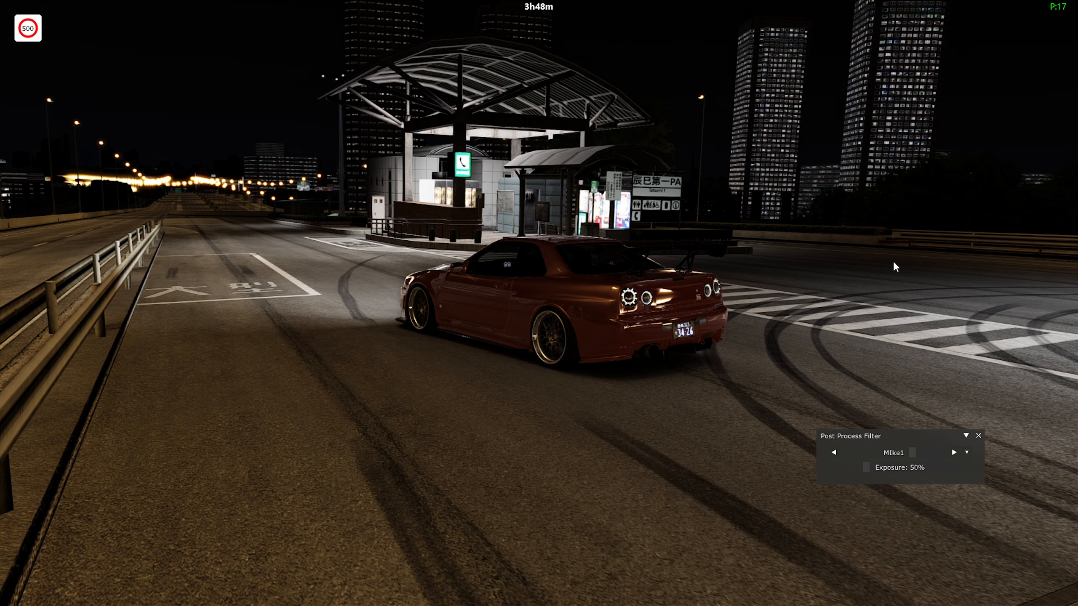
left_click_drag(763, 264, 722, 373)
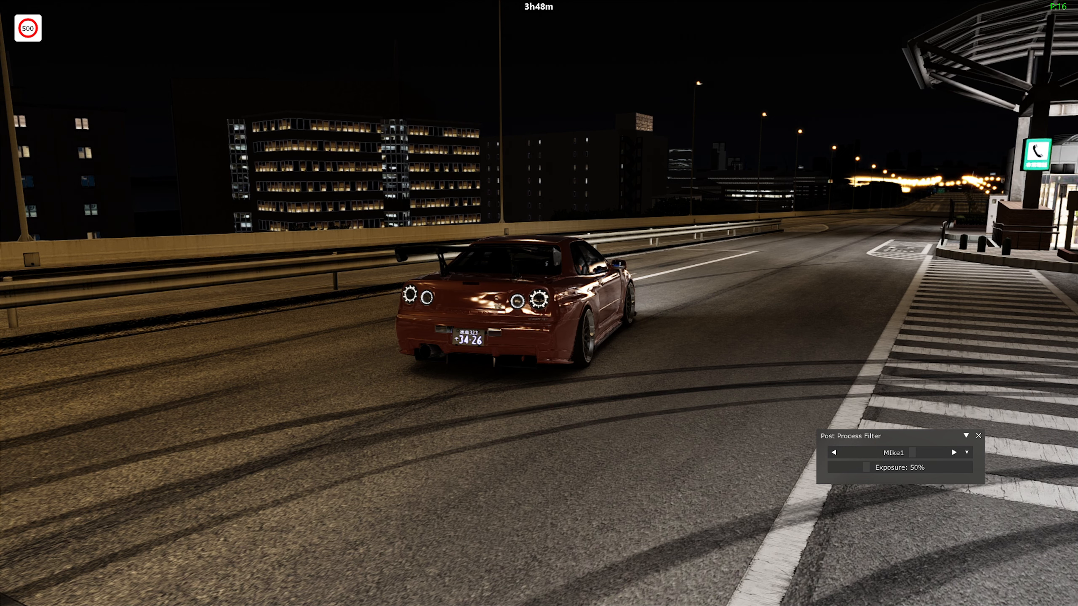
mouse_move(1065, 340)
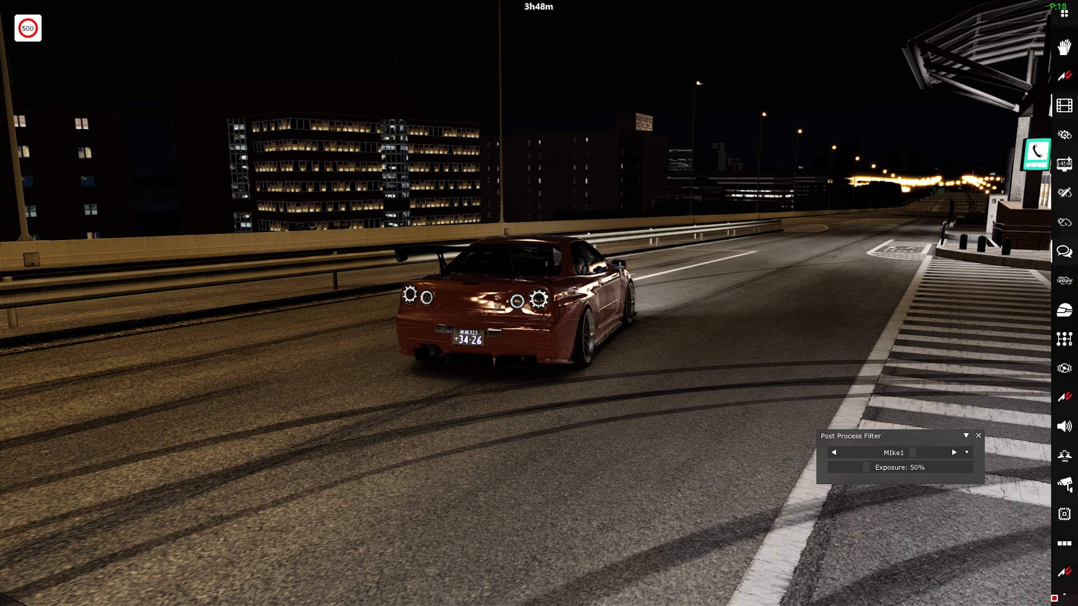